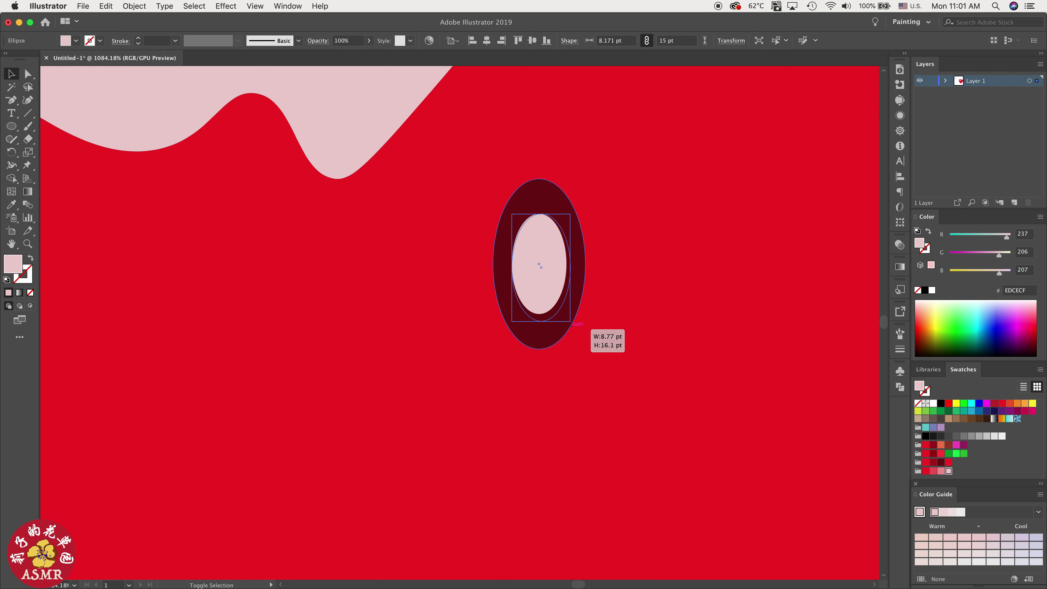
Step: Duplicate the pale pink ellipse and scale the copy down to about 4.6 × 8.5 pt
{"action": "left_click_drag", "start_coordinate": [546, 277], "coordinate": [556, 297]}
{"action": "key", "text": "super+shift+a"}
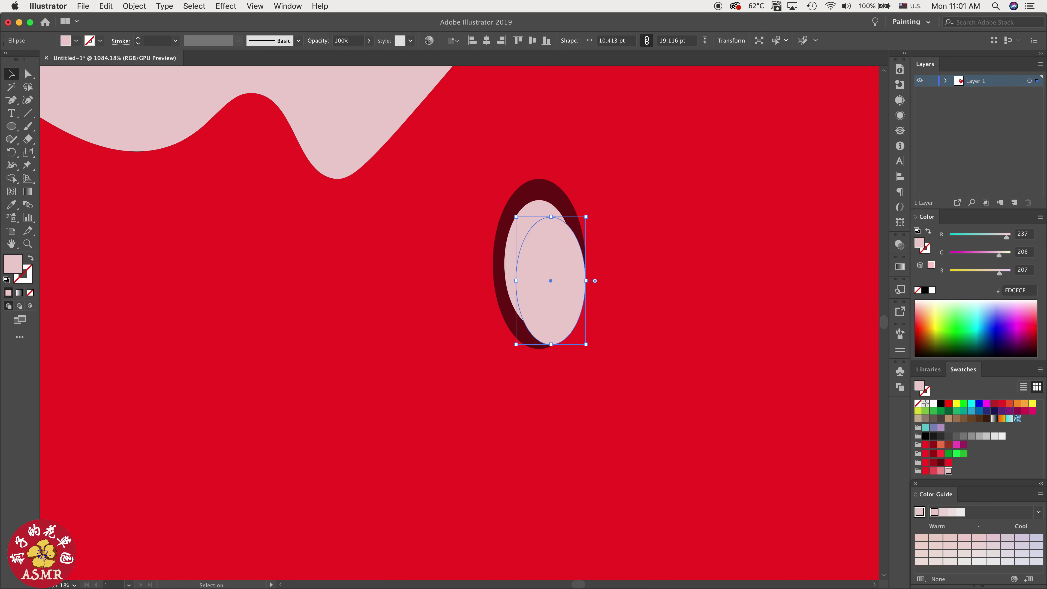
{"action": "left_click_drag", "start_coordinate": [586, 344], "coordinate": [560, 296]}
{"action": "left_click_drag", "start_coordinate": [552, 246], "coordinate": [538, 265]}
{"action": "key", "text": "super+z"}
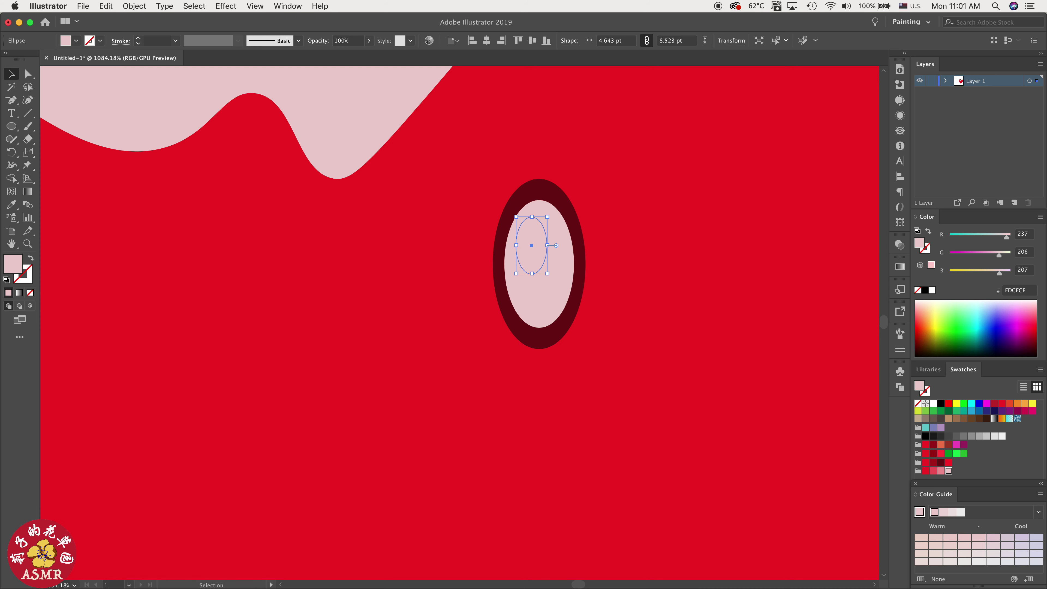
{"action": "key", "text": "shift+super+z"}
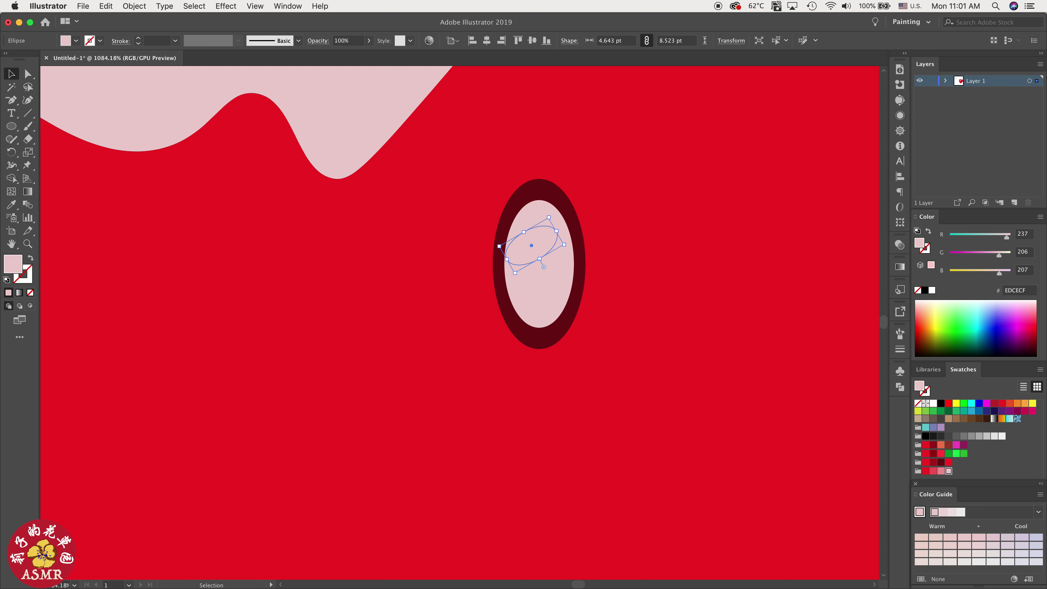
Step: Center the small ellipse inside the pale pink one with a slight tilt and fill it with near-black 1A1A1A
{"action": "scroll", "coordinate": [534, 249], "scroll_direction": "up", "scroll_amount": 5}
{"action": "left_click_drag", "start_coordinate": [533, 248], "coordinate": [546, 284]}
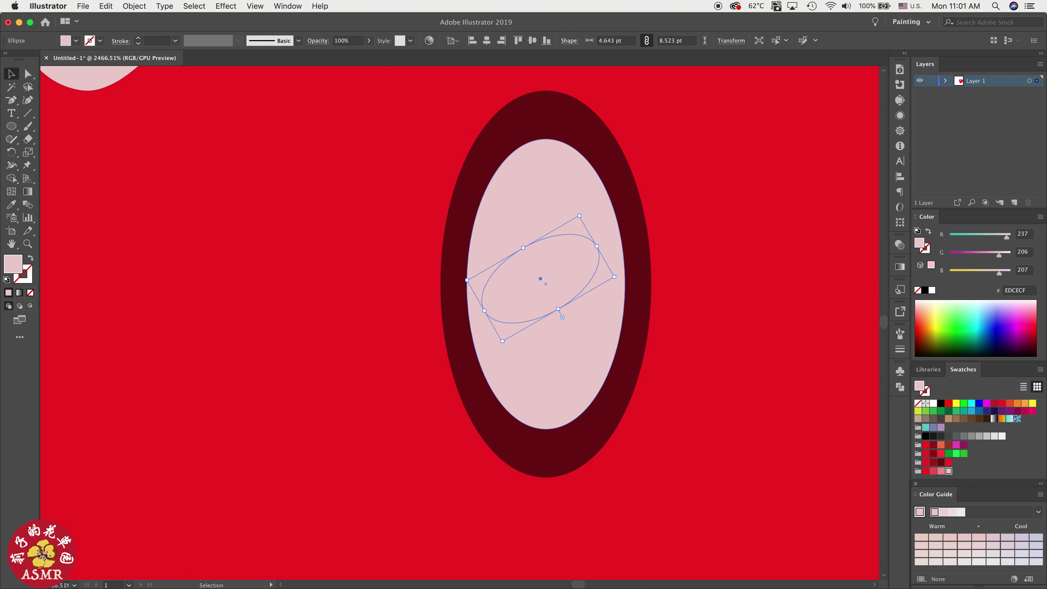
{"action": "left_click_drag", "start_coordinate": [496, 346], "coordinate": [596, 368]}
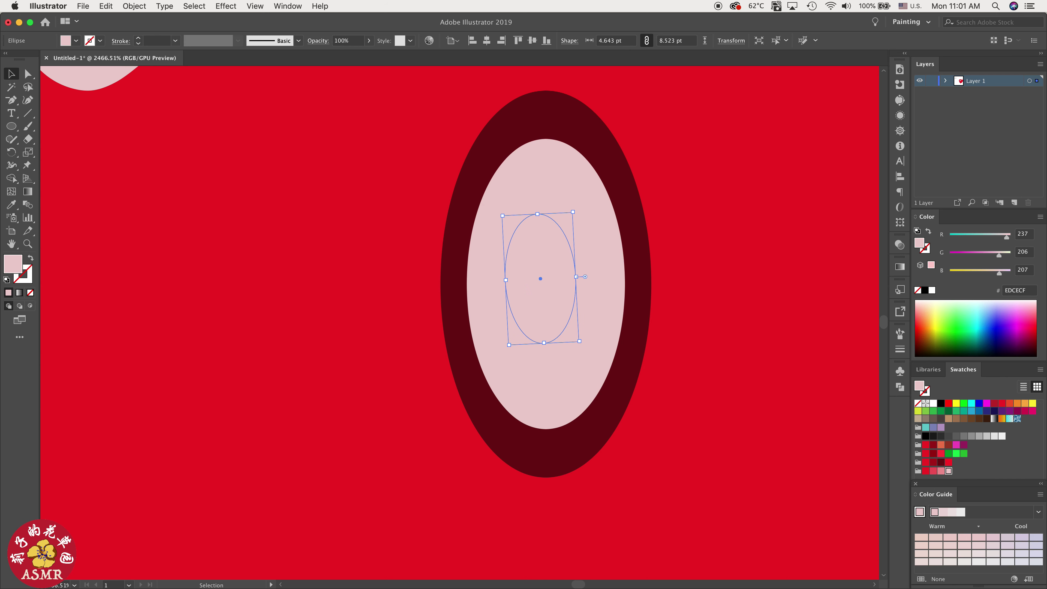
{"action": "left_click", "coordinate": [933, 436]}
{"action": "scroll", "coordinate": [642, 340], "scroll_direction": "down", "scroll_amount": 10}
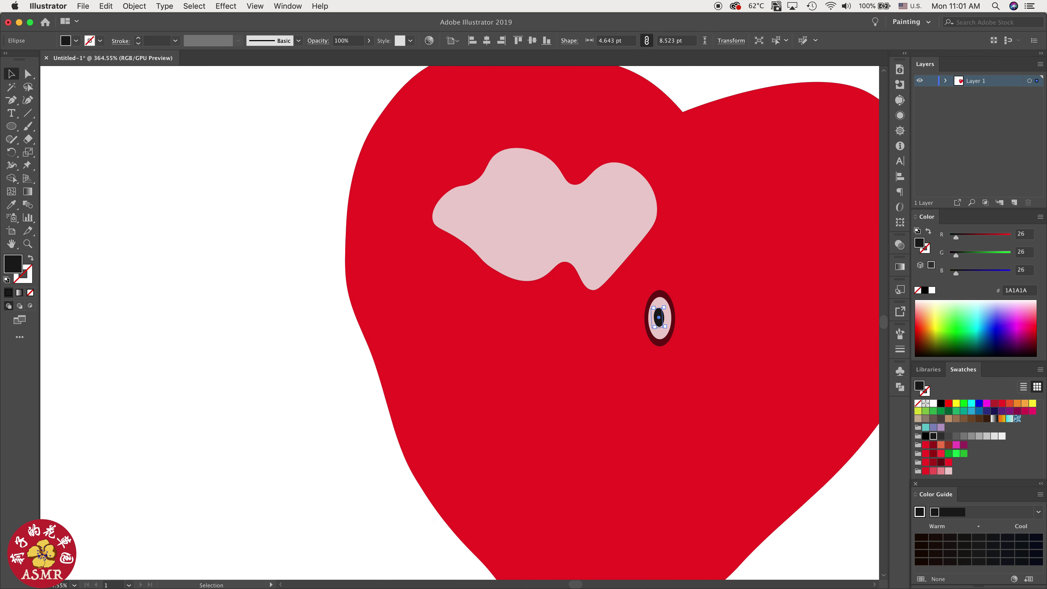
{"action": "key", "text": "super+shift+a"}
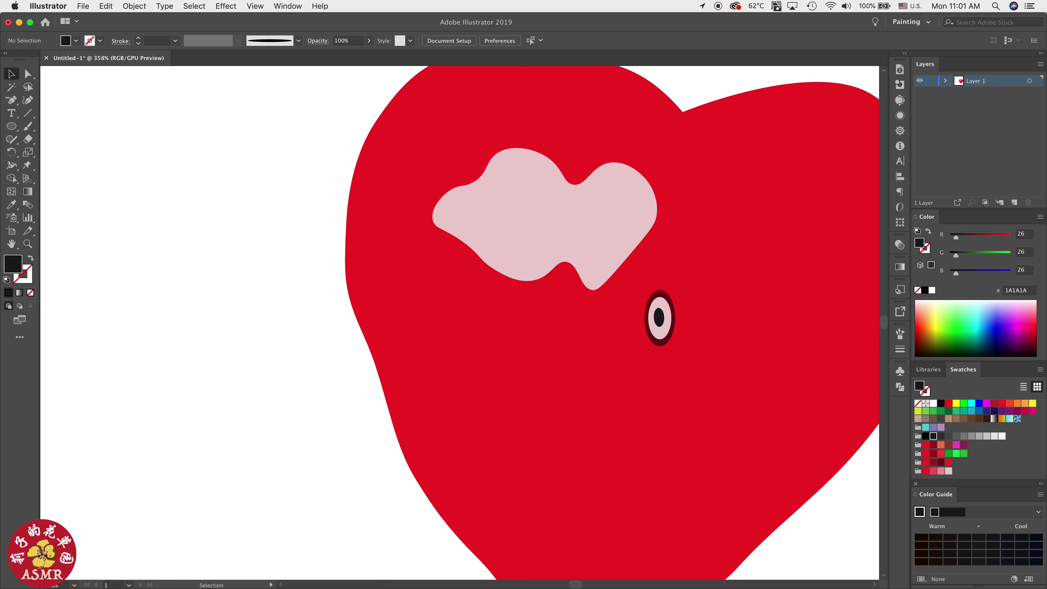
Step: Recolor the outer ellipse to dark red AD141A and group the three ellipses into one seed
{"action": "left_click", "coordinate": [659, 342]}
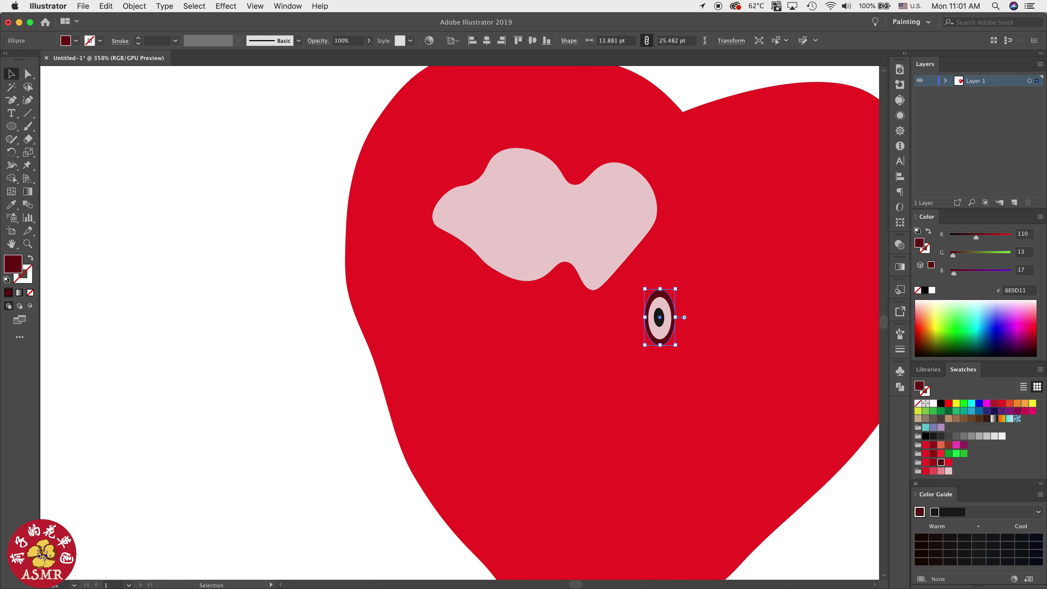
{"action": "left_click", "coordinate": [933, 462]}
{"action": "key", "text": "super+shift+a"}
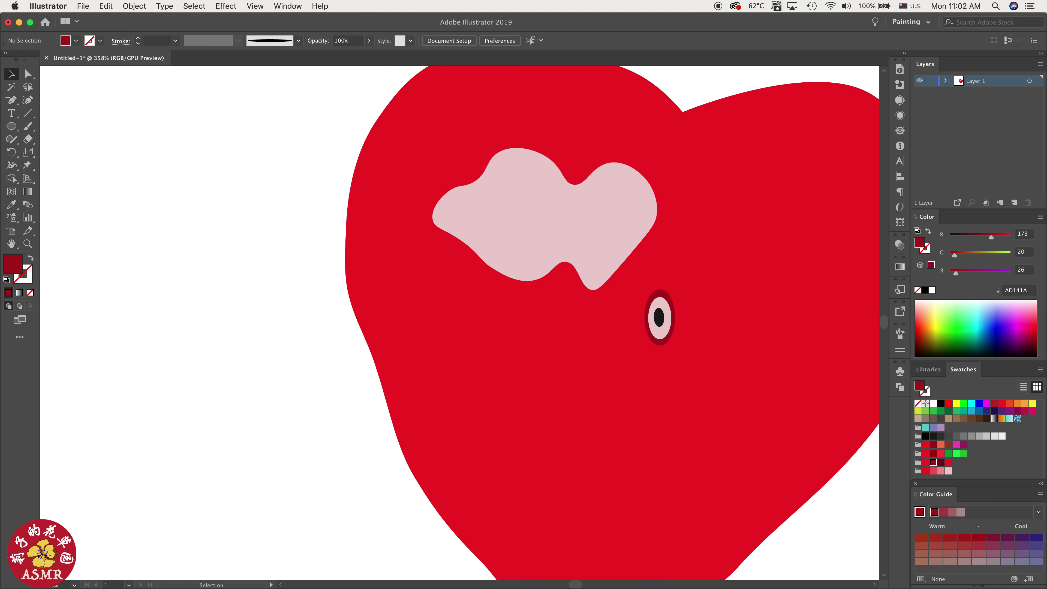
{"action": "left_click_drag", "start_coordinate": [651, 320], "coordinate": [664, 325]}
{"action": "key", "text": "super+g"}
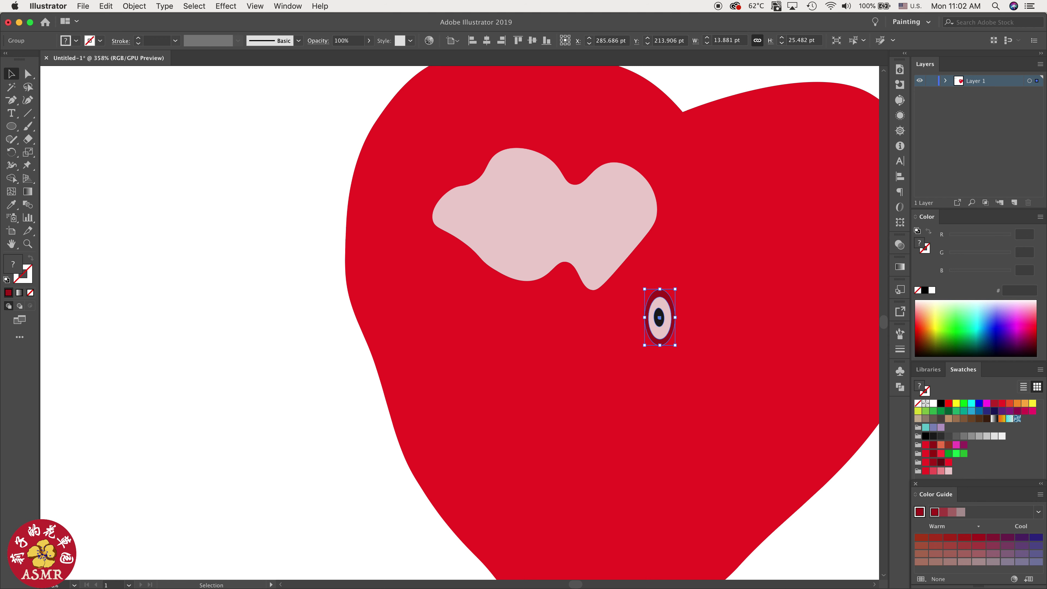
Step: Change the fill of the innermost ellipse within the seed group to dark grey 4D4D4D
{"action": "scroll", "coordinate": [666, 356], "scroll_direction": "down", "scroll_amount": 5}
{"action": "scroll", "coordinate": [666, 342], "scroll_direction": "up", "scroll_amount": 8}
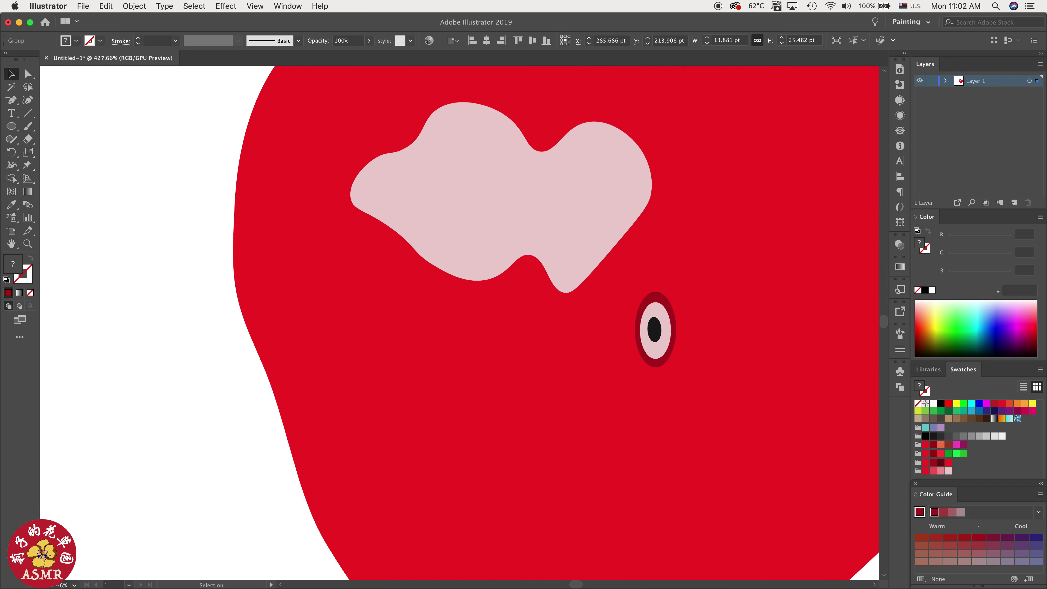
{"action": "key", "text": "super+shift+a"}
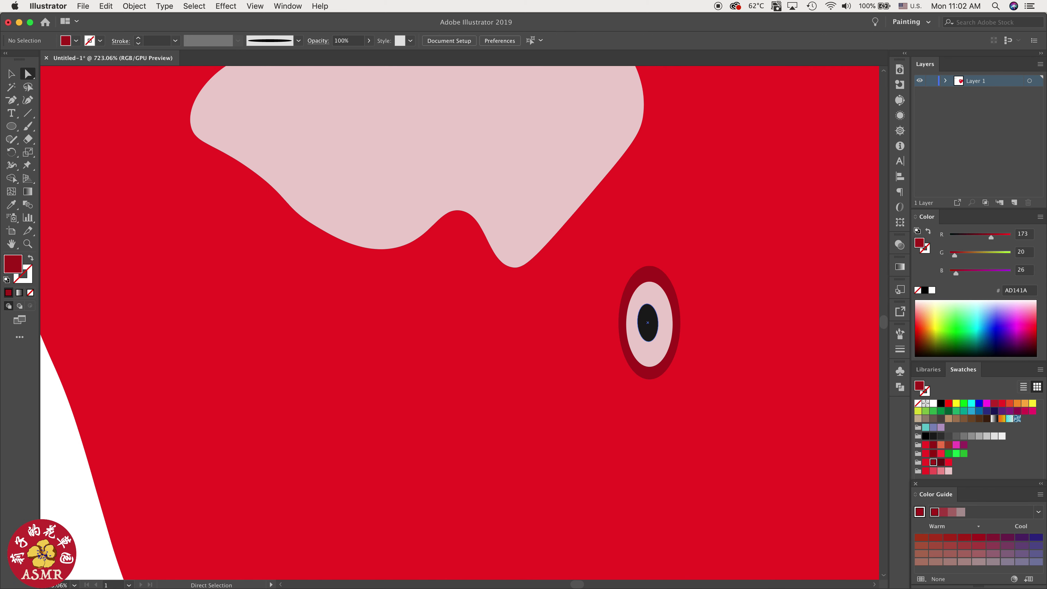
{"action": "left_click", "coordinate": [648, 323]}
{"action": "left_click", "coordinate": [955, 436]}
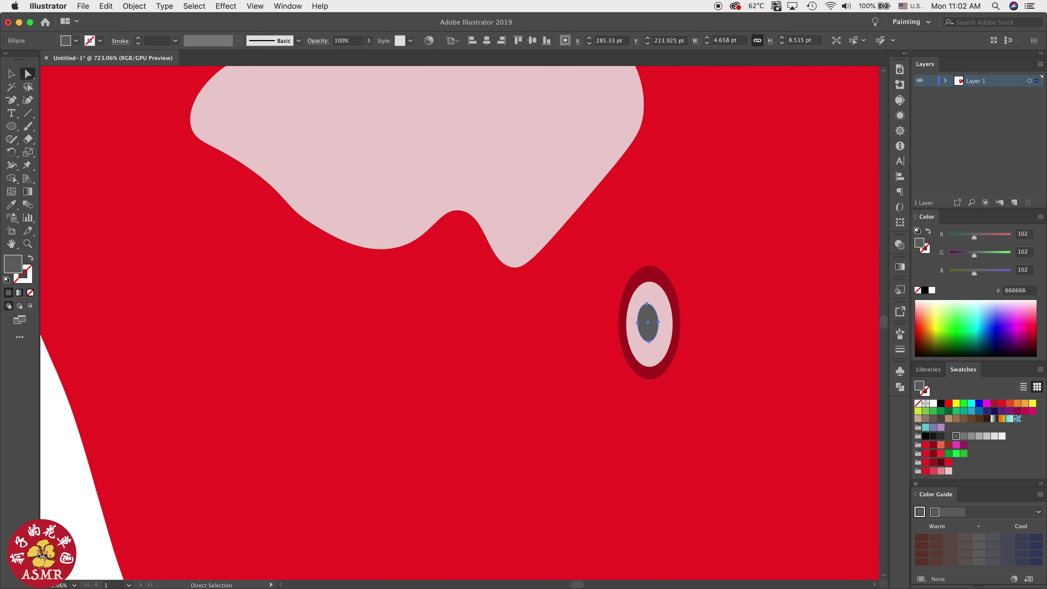
{"action": "left_click", "coordinate": [948, 436]}
{"action": "key", "text": "super+shift+a"}
{"action": "scroll", "coordinate": [660, 390], "scroll_direction": "down", "scroll_amount": 5}
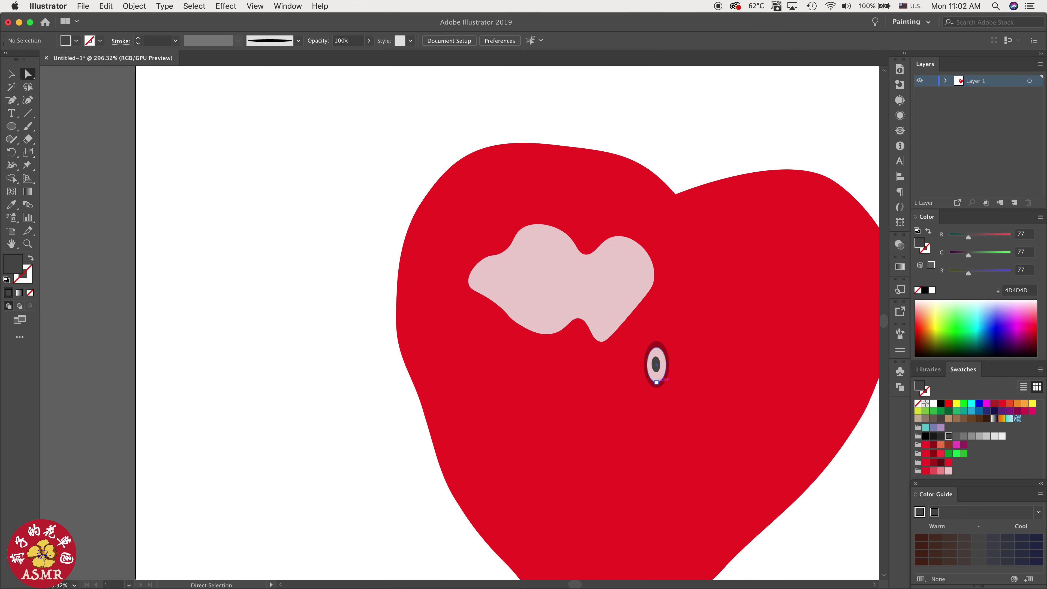
Step: Place seed copies around the lower and left sides of the pale highlight, with a smaller tilted copy at the heart's upper left
{"action": "left_click", "coordinate": [662, 383]}
{"action": "left_click_drag", "start_coordinate": [649, 374], "coordinate": [587, 395]}
{"action": "left_click_drag", "start_coordinate": [599, 388], "coordinate": [503, 379]}
{"action": "left_click_drag", "start_coordinate": [502, 380], "coordinate": [481, 204]}
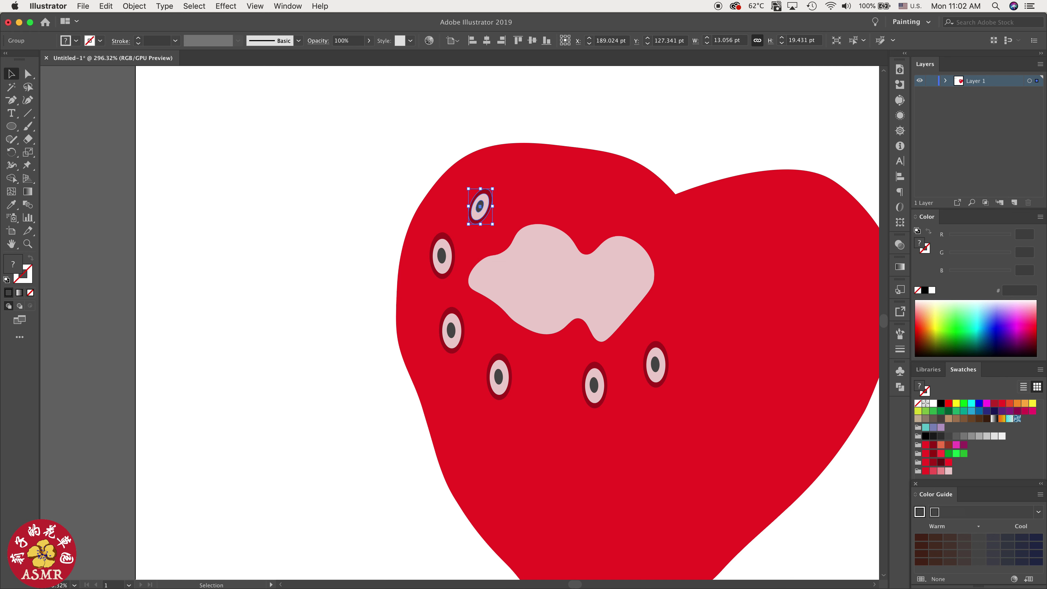
Step: Place more seed copies across the right half and lower centre of the heart
{"action": "scroll", "coordinate": [597, 395], "scroll_direction": "down", "scroll_amount": 5}
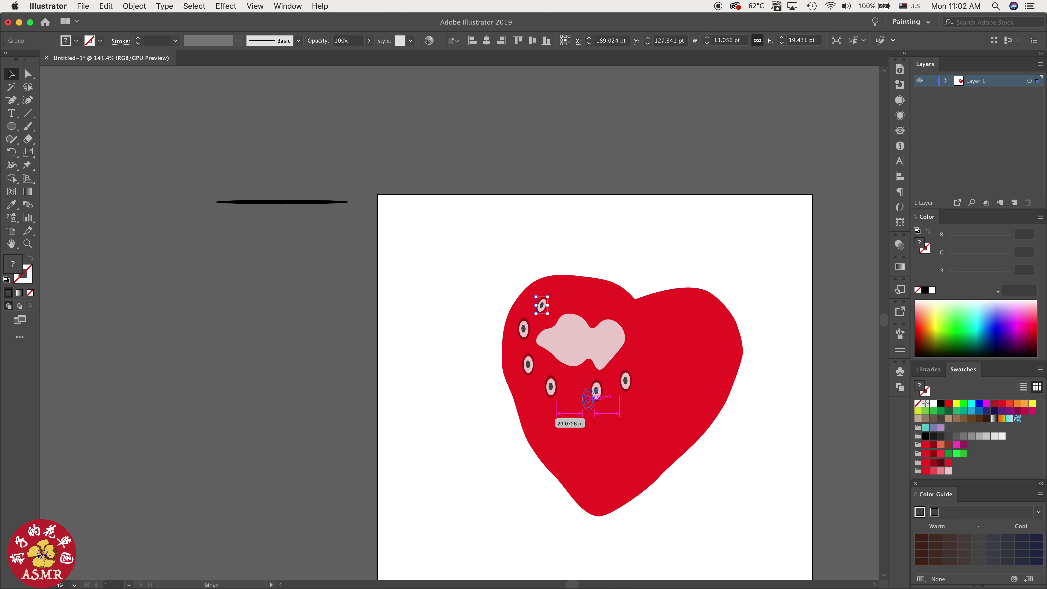
{"action": "left_click_drag", "start_coordinate": [595, 390], "coordinate": [660, 321]}
{"action": "left_click_drag", "start_coordinate": [650, 408], "coordinate": [710, 373]}
{"action": "left_click_drag", "start_coordinate": [650, 407], "coordinate": [672, 375]}
{"action": "left_click_drag", "start_coordinate": [649, 408], "coordinate": [648, 383]}
{"action": "mouse_move", "coordinate": [650, 407]}
{"action": "left_mouse_down"}
{"action": "mouse_move", "coordinate": [625, 419]}
{"action": "mouse_move", "coordinate": [694, 395]}
{"action": "mouse_move", "coordinate": [666, 406]}
{"action": "left_mouse_up"}
{"action": "left_click_drag", "start_coordinate": [625, 419], "coordinate": [634, 410]}
{"action": "left_click_drag", "start_coordinate": [616, 419], "coordinate": [588, 389]}
Step: Place seed copies on and around the pale highlight and adjust the spacing of the seeds below it
{"action": "left_click_drag", "start_coordinate": [551, 387], "coordinate": [559, 340]}
{"action": "left_click_drag", "start_coordinate": [559, 339], "coordinate": [572, 316]}
{"action": "left_click_drag", "start_coordinate": [588, 389], "coordinate": [607, 351]}
{"action": "key", "text": "super+z"}
{"action": "left_click_drag", "start_coordinate": [588, 389], "coordinate": [592, 379]}
{"action": "left_click_drag", "start_coordinate": [612, 411], "coordinate": [611, 411]}
Step: Add seeds towards the heart's right edge and reposition the seeds in the centre and on the highlight
{"action": "left_click_drag", "start_coordinate": [648, 385], "coordinate": [728, 363]}
{"action": "left_click_drag", "start_coordinate": [683, 373], "coordinate": [698, 366]}
{"action": "mouse_move", "coordinate": [649, 380]}
{"action": "left_mouse_down"}
{"action": "mouse_move", "coordinate": [664, 374]}
{"action": "mouse_move", "coordinate": [635, 381]}
{"action": "left_mouse_up"}
{"action": "left_click_drag", "start_coordinate": [574, 411], "coordinate": [572, 408]}
{"action": "left_click_drag", "start_coordinate": [559, 340], "coordinate": [547, 342]}
{"action": "left_click_drag", "start_coordinate": [573, 315], "coordinate": [574, 319]}
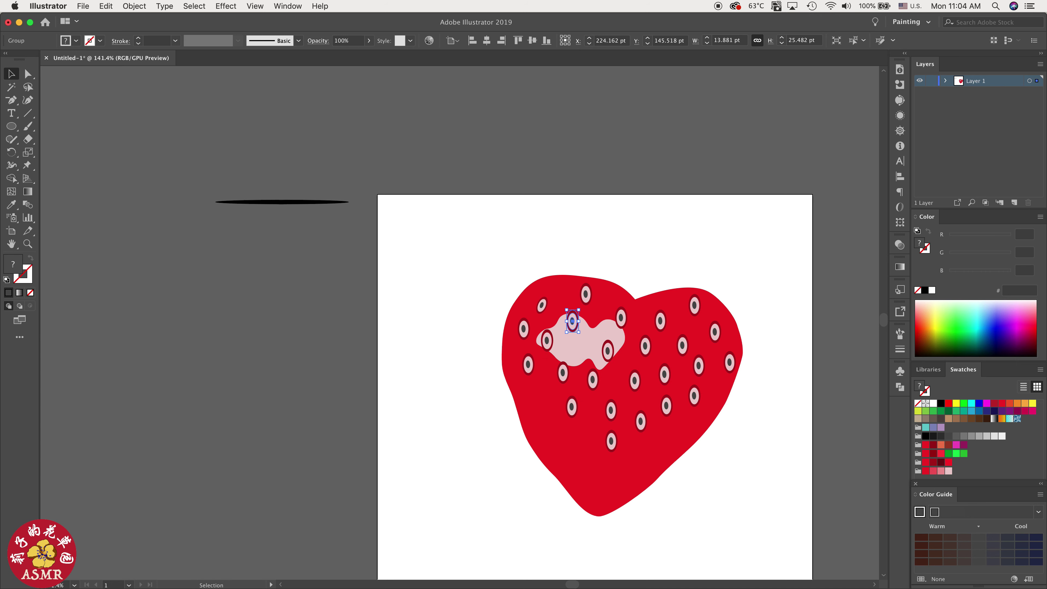
Step: Fill the heart's left side below the highlight with evenly spaced seeds
{"action": "left_click_drag", "start_coordinate": [563, 373], "coordinate": [571, 361]}
{"action": "left_click_drag", "start_coordinate": [572, 406], "coordinate": [556, 388]}
{"action": "left_click_drag", "start_coordinate": [612, 413], "coordinate": [581, 411]}
{"action": "left_click_drag", "start_coordinate": [581, 412], "coordinate": [567, 428]}
{"action": "left_click_drag", "start_coordinate": [541, 400], "coordinate": [533, 404]}
Step: Spread seed copies over the heart's lower part down to the tip and add one at the lower-right edge
{"action": "left_click_drag", "start_coordinate": [567, 429], "coordinate": [687, 432]}
{"action": "key", "text": "super+z"}
{"action": "left_click_drag", "start_coordinate": [597, 438], "coordinate": [597, 443]}
{"action": "left_click_drag", "start_coordinate": [597, 443], "coordinate": [574, 469]}
{"action": "left_click_drag", "start_coordinate": [574, 469], "coordinate": [610, 478]}
{"action": "left_click_drag", "start_coordinate": [610, 477], "coordinate": [640, 470]}
{"action": "left_click_drag", "start_coordinate": [694, 396], "coordinate": [714, 392]}
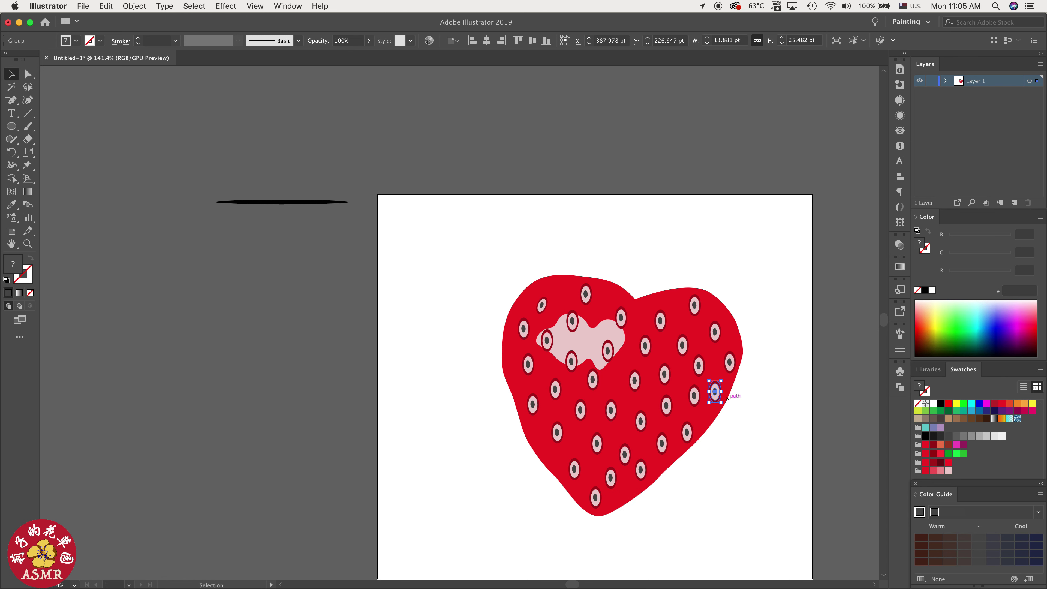
{"action": "scroll", "coordinate": [697, 427], "scroll_direction": "down", "scroll_amount": 5}
{"action": "key", "text": "super+shift+a"}
{"action": "scroll", "coordinate": [727, 425], "scroll_direction": "up", "scroll_amount": 5}
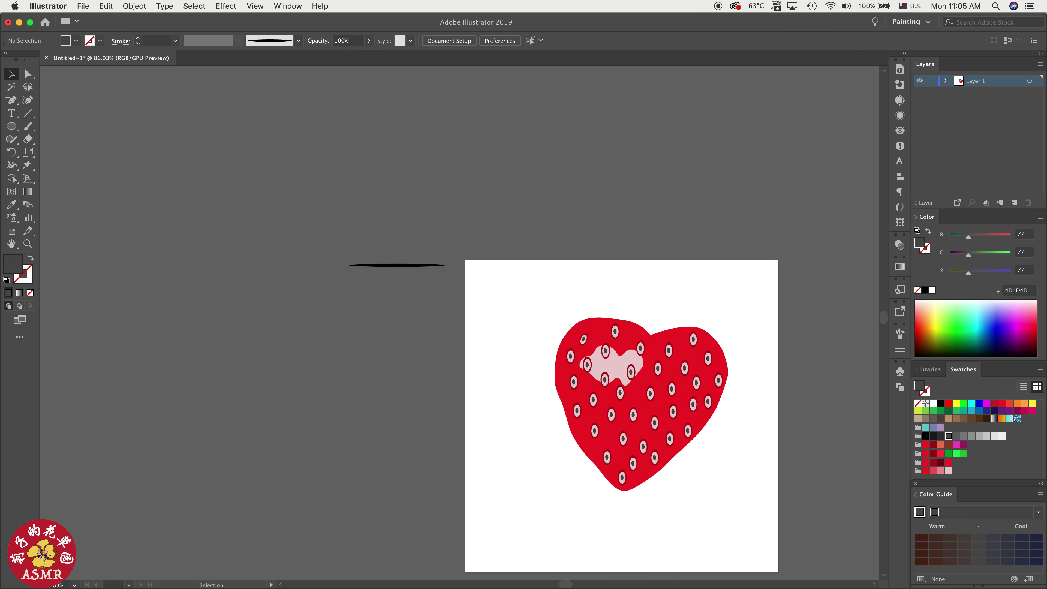
Step: Add a smaller tilted seed at the heart's lower-left edge, and shift and tilt the seed below it
{"action": "scroll", "coordinate": [721, 413], "scroll_direction": "down", "scroll_amount": 3}
{"action": "scroll", "coordinate": [422, 326], "scroll_direction": "right", "scroll_amount": 4}
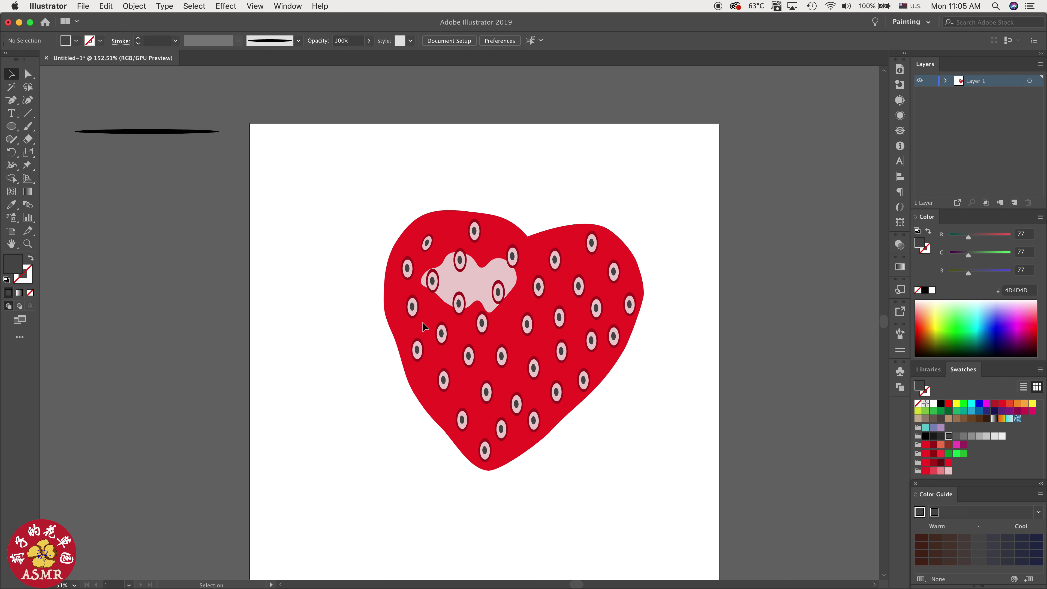
{"action": "left_click_drag", "start_coordinate": [486, 392], "coordinate": [390, 390]}
{"action": "scroll", "coordinate": [468, 405], "scroll_direction": "up", "scroll_amount": 6}
{"action": "left_click", "coordinate": [456, 435]}
{"action": "left_click_drag", "start_coordinate": [472, 460], "coordinate": [447, 437]}
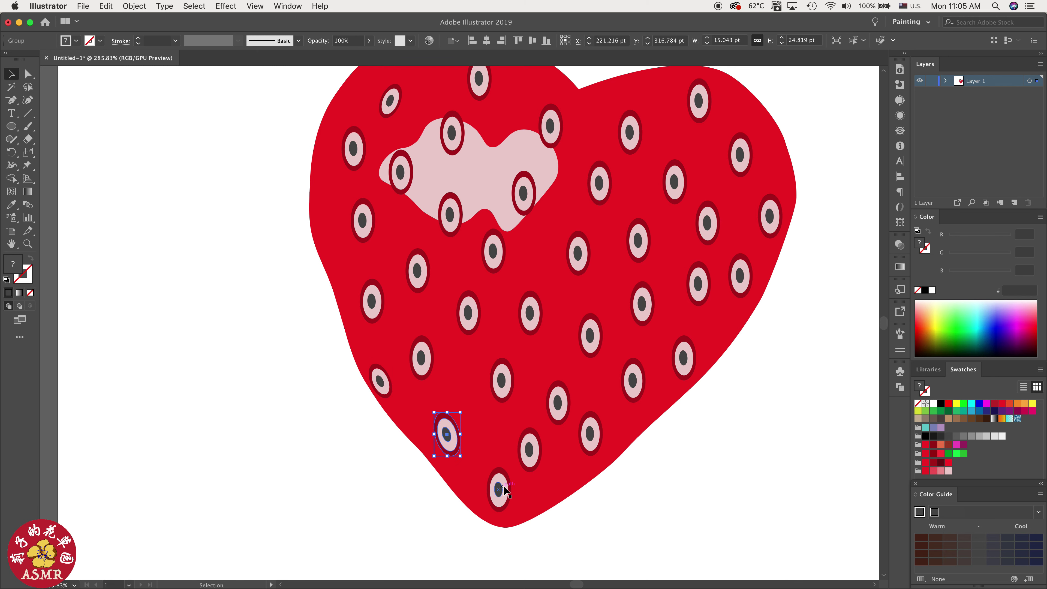
Step: Tilt the seeds around the heart's bottom tip at varied angles and shrink the one above the tip
{"action": "left_click", "coordinate": [500, 490]}
{"action": "left_click_drag", "start_coordinate": [514, 518], "coordinate": [519, 515]}
{"action": "left_click_drag", "start_coordinate": [497, 496], "coordinate": [538, 481]}
{"action": "left_click", "coordinate": [529, 467]}
{"action": "left_click_drag", "start_coordinate": [544, 428], "coordinate": [641, 409]}
{"action": "left_click", "coordinate": [559, 416]}
{"action": "left_click", "coordinate": [588, 427]}
Step: Shrink and tilt the two seeds along the heart's lower-right edge
{"action": "left_click", "coordinate": [635, 389]}
{"action": "left_click_drag", "start_coordinate": [650, 360], "coordinate": [640, 366]}
{"action": "left_click", "coordinate": [683, 367]}
{"action": "left_click_drag", "start_coordinate": [699, 386], "coordinate": [686, 396]}
{"action": "left_click_drag", "start_coordinate": [666, 334], "coordinate": [663, 343]}
{"action": "left_click_drag", "start_coordinate": [698, 336], "coordinate": [689, 342]}
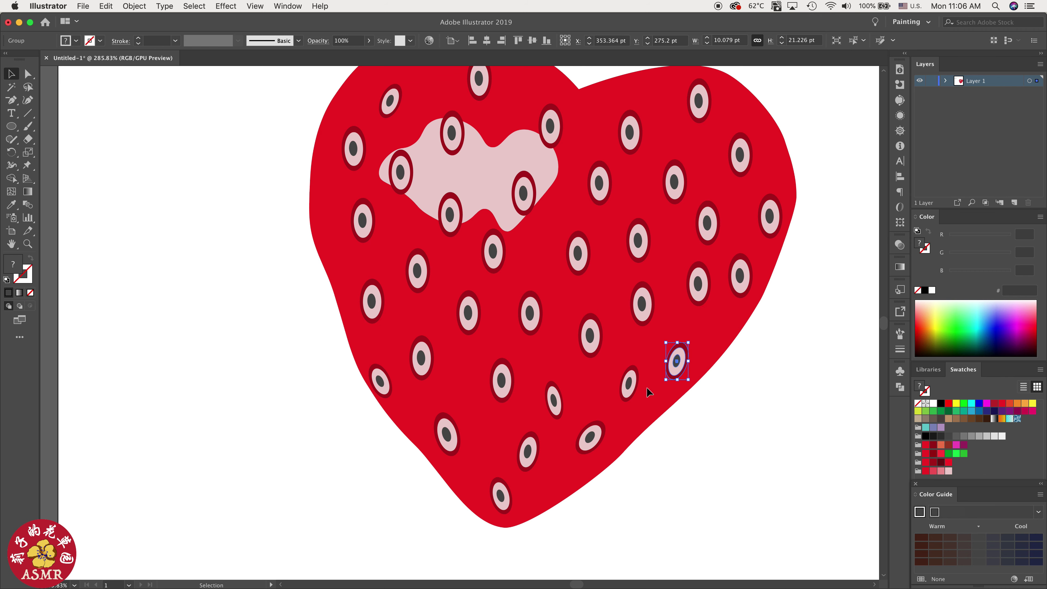
Step: Adjust the small lower-right seed and tilt the two seeds above it to the right
{"action": "left_click", "coordinate": [632, 387]}
{"action": "left_click_drag", "start_coordinate": [620, 384], "coordinate": [614, 383]}
{"action": "left_click", "coordinate": [647, 308]}
{"action": "left_click_drag", "start_coordinate": [658, 331], "coordinate": [601, 343]}
{"action": "left_click_drag", "start_coordinate": [613, 362], "coordinate": [607, 365]}
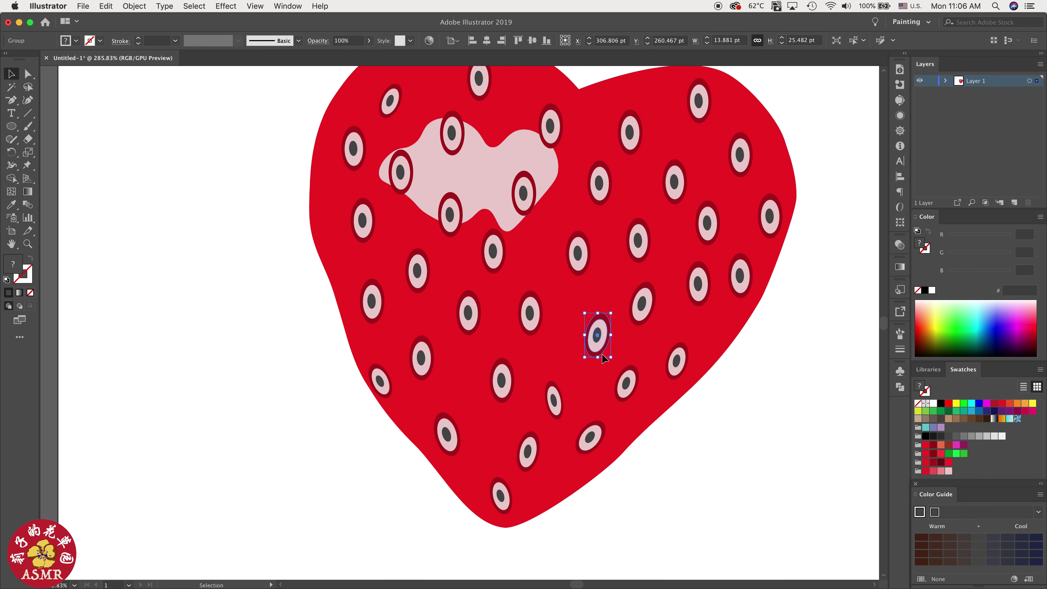
Step: Tilt the three seeds in the heart's left centre and shrink the one beneath them
{"action": "left_click", "coordinate": [534, 320]}
{"action": "left_click_drag", "start_coordinate": [542, 342], "coordinate": [548, 338]}
{"action": "left_click", "coordinate": [472, 320]}
{"action": "left_click_drag", "start_coordinate": [480, 340], "coordinate": [484, 338]}
{"action": "left_click_drag", "start_coordinate": [425, 364], "coordinate": [440, 379]}
{"action": "left_click_drag", "start_coordinate": [419, 366], "coordinate": [422, 343]}
{"action": "left_click", "coordinate": [421, 278]}
{"action": "left_click_drag", "start_coordinate": [432, 297], "coordinate": [439, 292]}
Step: Tilt and adjust the size of the two seeds along the heart's left edge
{"action": "left_click", "coordinate": [376, 308]}
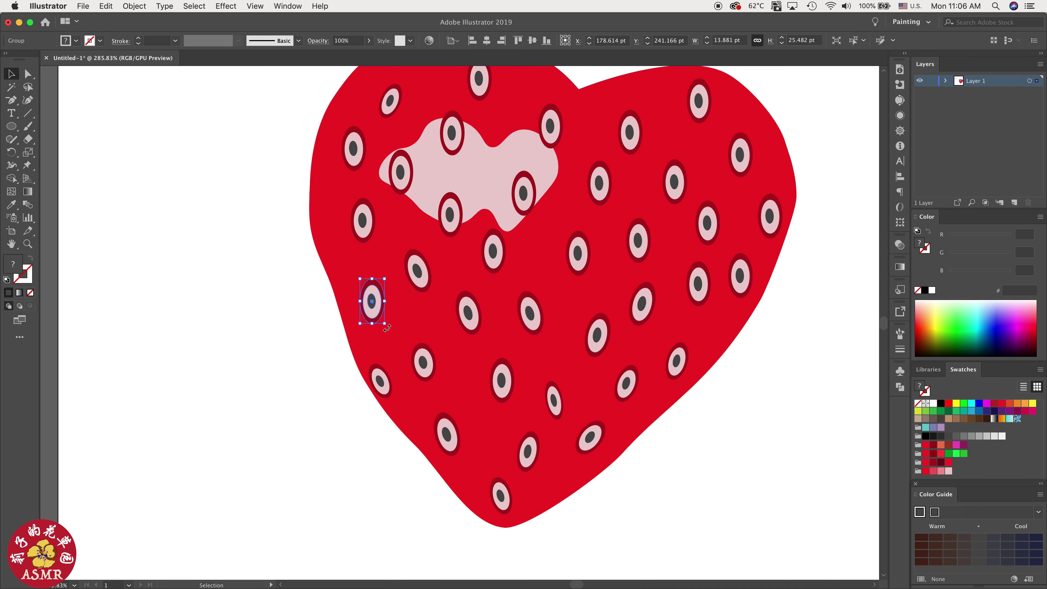
{"action": "left_click_drag", "start_coordinate": [387, 328], "coordinate": [398, 319]}
{"action": "left_click_drag", "start_coordinate": [387, 280], "coordinate": [391, 288]}
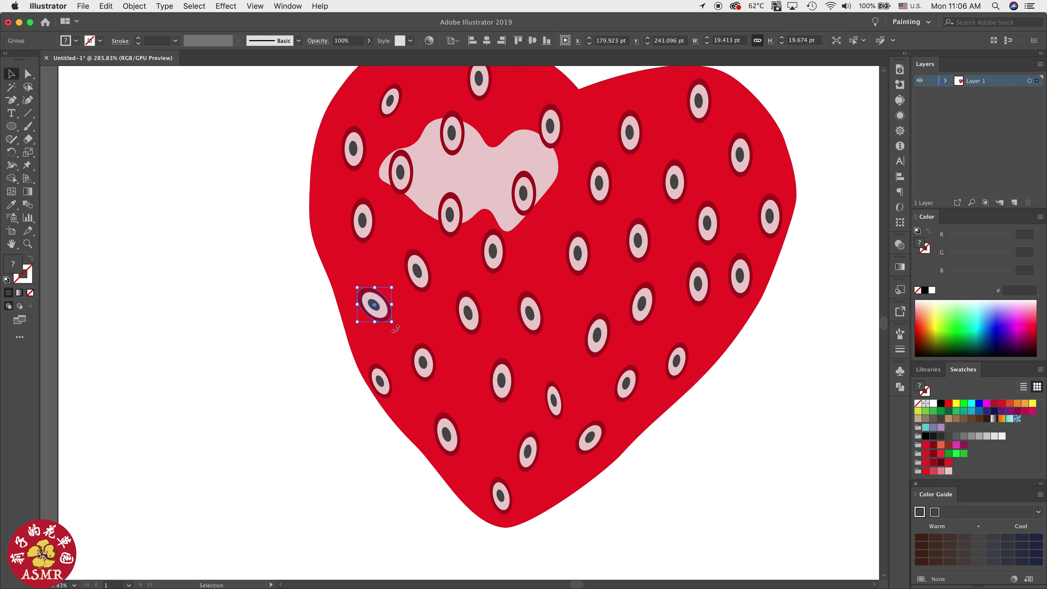
{"action": "left_click_drag", "start_coordinate": [396, 329], "coordinate": [376, 304]}
{"action": "left_click", "coordinate": [364, 225]}
{"action": "left_click_drag", "start_coordinate": [377, 248], "coordinate": [390, 241]}
{"action": "left_click_drag", "start_coordinate": [372, 220], "coordinate": [366, 226]}
Step: Tilt the seeds at the lower and left borders of the pale highlight
{"action": "left_click", "coordinate": [445, 217]}
{"action": "left_click_drag", "start_coordinate": [464, 242], "coordinate": [460, 214]}
{"action": "left_click_drag", "start_coordinate": [460, 215], "coordinate": [466, 215]}
{"action": "left_click", "coordinate": [404, 180]}
{"action": "left_click_drag", "start_coordinate": [416, 198], "coordinate": [421, 195]}
Step: Adjust the angle, size and position of the two seeds at the heart's upper left
{"action": "left_click", "coordinate": [357, 161]}
{"action": "left_click_drag", "start_coordinate": [366, 170], "coordinate": [373, 173]}
{"action": "left_click_drag", "start_coordinate": [359, 158], "coordinate": [345, 161]}
{"action": "left_click_drag", "start_coordinate": [359, 129], "coordinate": [357, 132]}
{"action": "left_click_drag", "start_coordinate": [389, 109], "coordinate": [383, 109]}
{"action": "scroll", "coordinate": [610, 308], "scroll_direction": "down", "scroll_amount": 5}
{"action": "scroll", "coordinate": [609, 308], "scroll_direction": "up", "scroll_amount": 1}
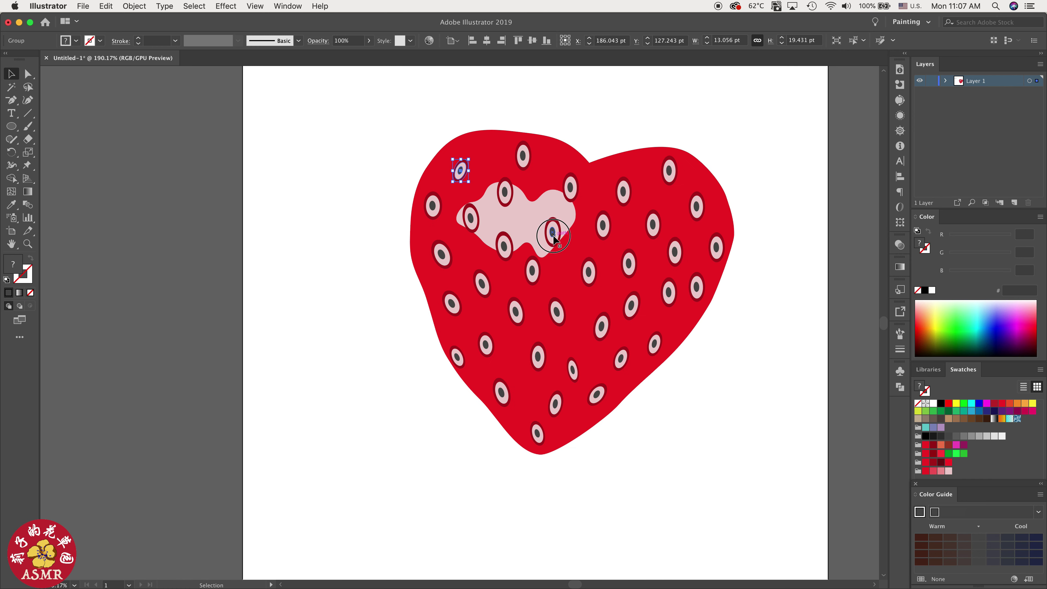
Step: Tilt the seed at the highlight's right end, adjust the one near the heart's notch and tilt the topmost seed
{"action": "left_click", "coordinate": [553, 236]}
{"action": "left_click_drag", "start_coordinate": [563, 246], "coordinate": [570, 218]}
{"action": "left_click", "coordinate": [570, 191]}
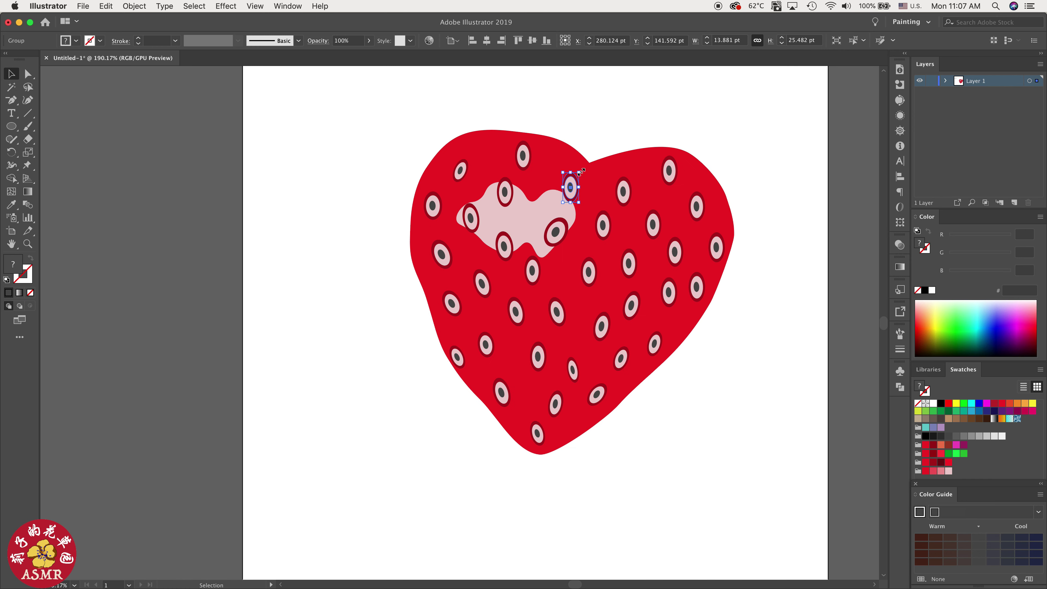
{"action": "left_click", "coordinate": [586, 175]}
{"action": "left_click", "coordinate": [573, 189]}
{"action": "left_click_drag", "start_coordinate": [578, 173], "coordinate": [527, 176]}
{"action": "left_click", "coordinate": [525, 162]}
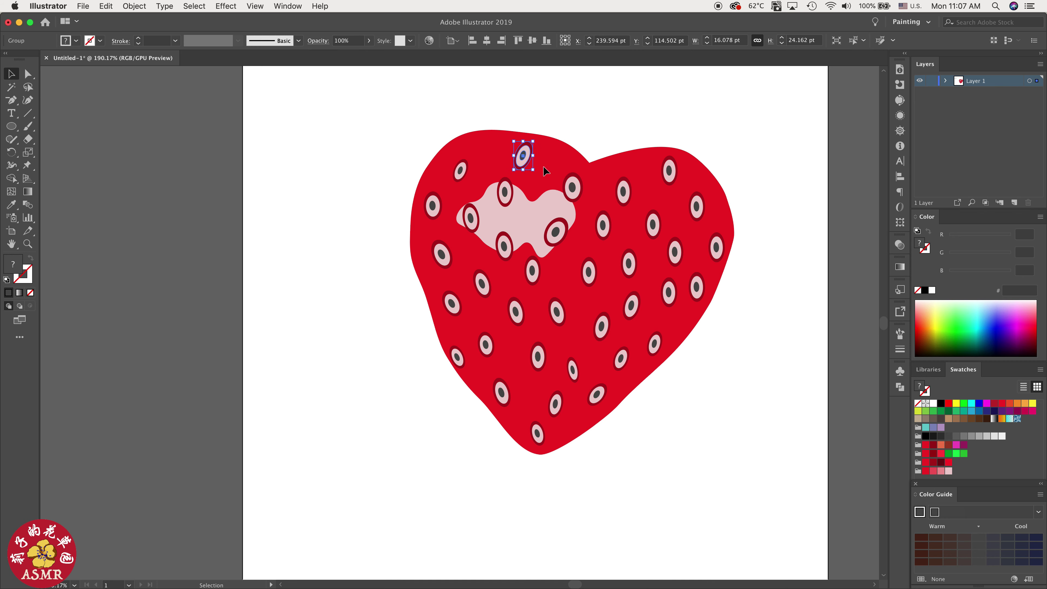
Step: Tilt the four seeds between the highlight and the middle of the heart's right half
{"action": "left_click", "coordinate": [630, 266]}
{"action": "left_click_drag", "start_coordinate": [638, 264], "coordinate": [597, 291]}
{"action": "left_click", "coordinate": [590, 275]}
{"action": "left_click", "coordinate": [604, 229]}
{"action": "left_click_drag", "start_coordinate": [613, 243], "coordinate": [615, 241]}
{"action": "left_click", "coordinate": [624, 194]}
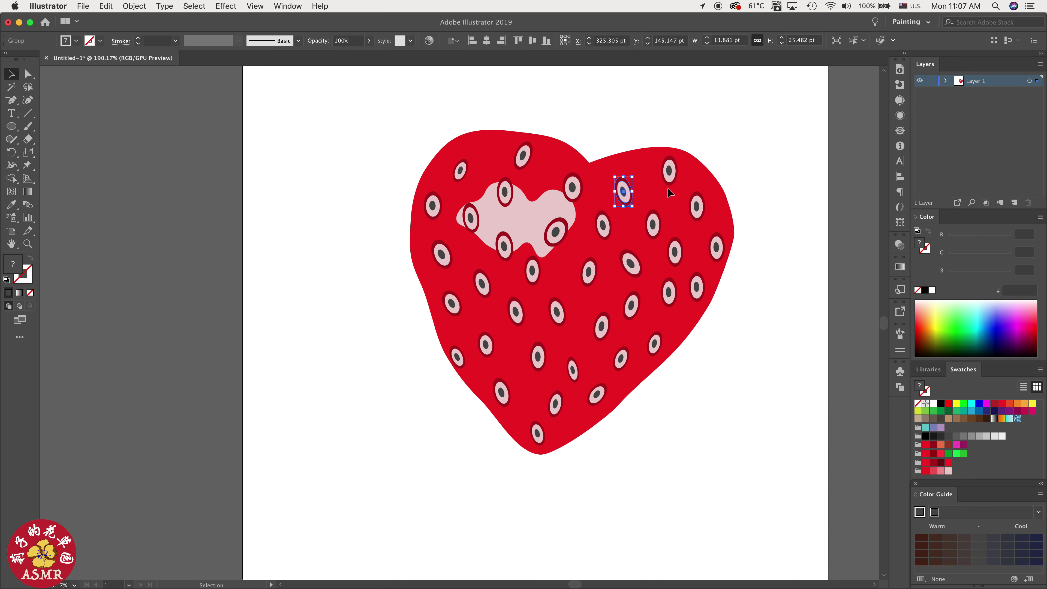
Step: Tilt the two seeds along the heart's upper-right edge and clear the selection
{"action": "left_click_drag", "start_coordinate": [679, 189], "coordinate": [688, 181]}
{"action": "left_click_drag", "start_coordinate": [669, 172], "coordinate": [661, 173]}
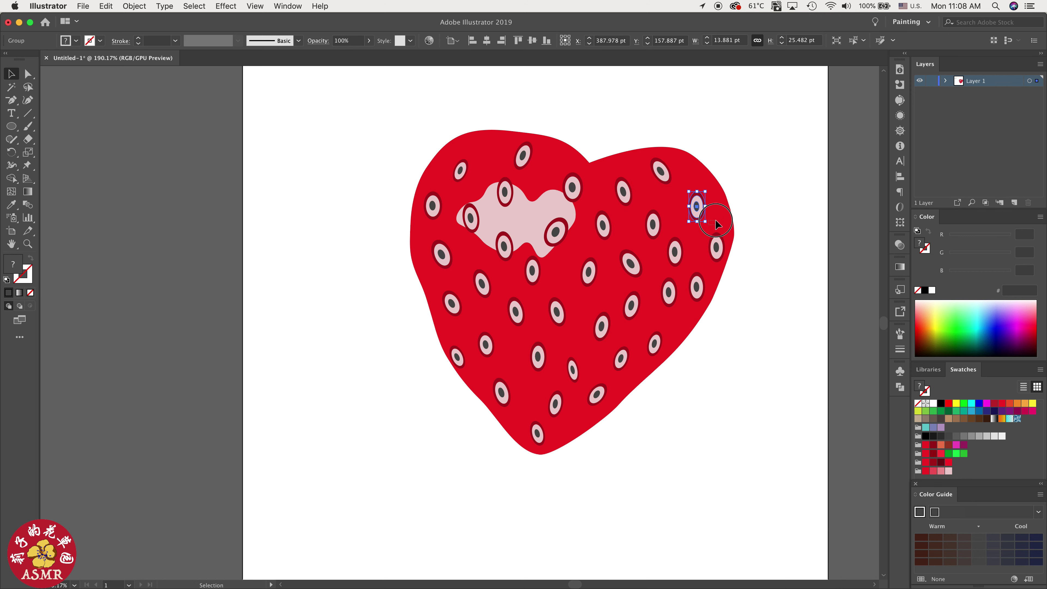
{"action": "left_click_drag", "start_coordinate": [705, 222], "coordinate": [717, 219]}
{"action": "left_click", "coordinate": [696, 332]}
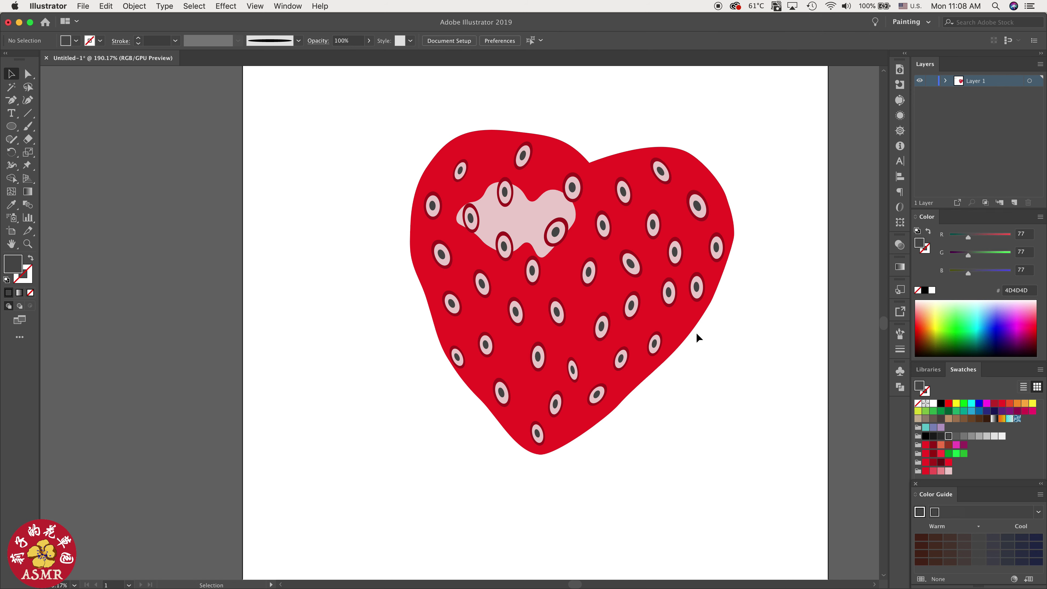
Step: Fine-tune the seeds in the right half and move the highlight's right-hand seed slightly to the right
{"action": "scroll", "coordinate": [608, 333], "scroll_direction": "down", "scroll_amount": 3}
{"action": "left_click", "coordinate": [623, 281]}
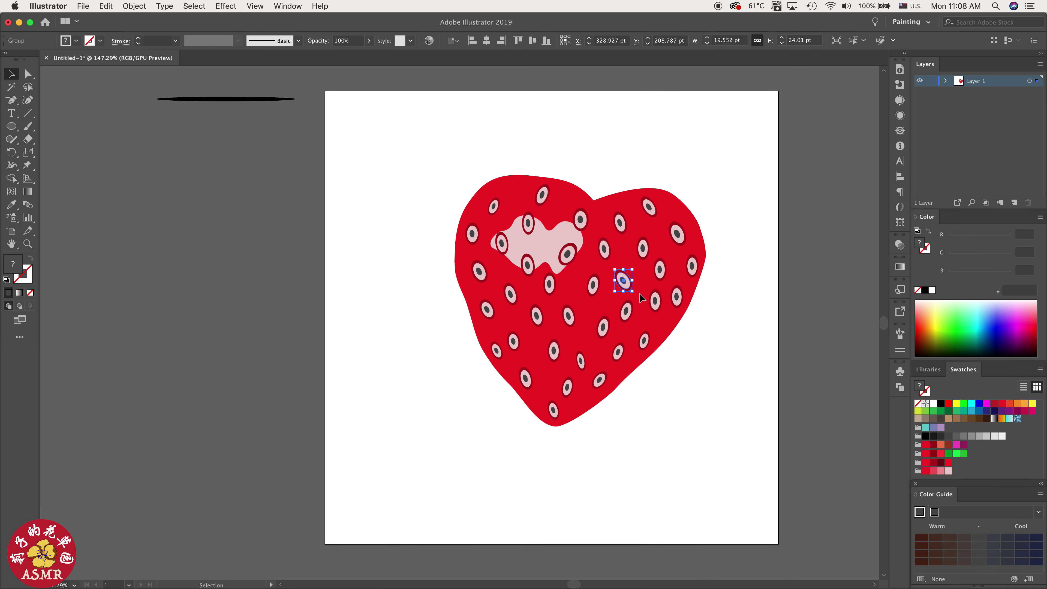
{"action": "left_click_drag", "start_coordinate": [632, 299], "coordinate": [632, 300]}
{"action": "left_click_drag", "start_coordinate": [624, 281], "coordinate": [650, 247]}
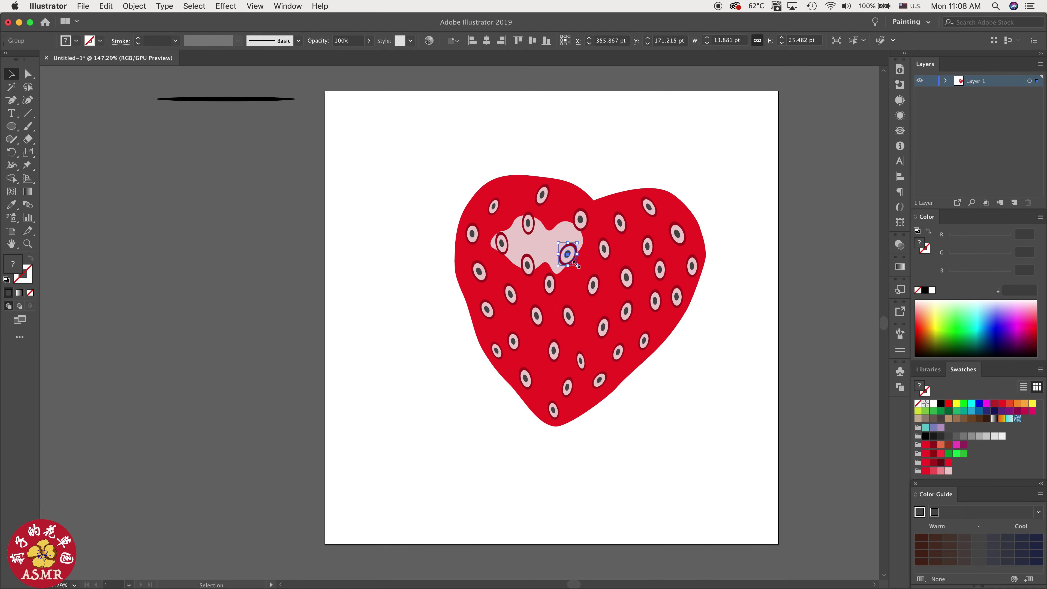
{"action": "left_click_drag", "start_coordinate": [571, 257], "coordinate": [578, 258]}
{"action": "left_click", "coordinate": [727, 366]}
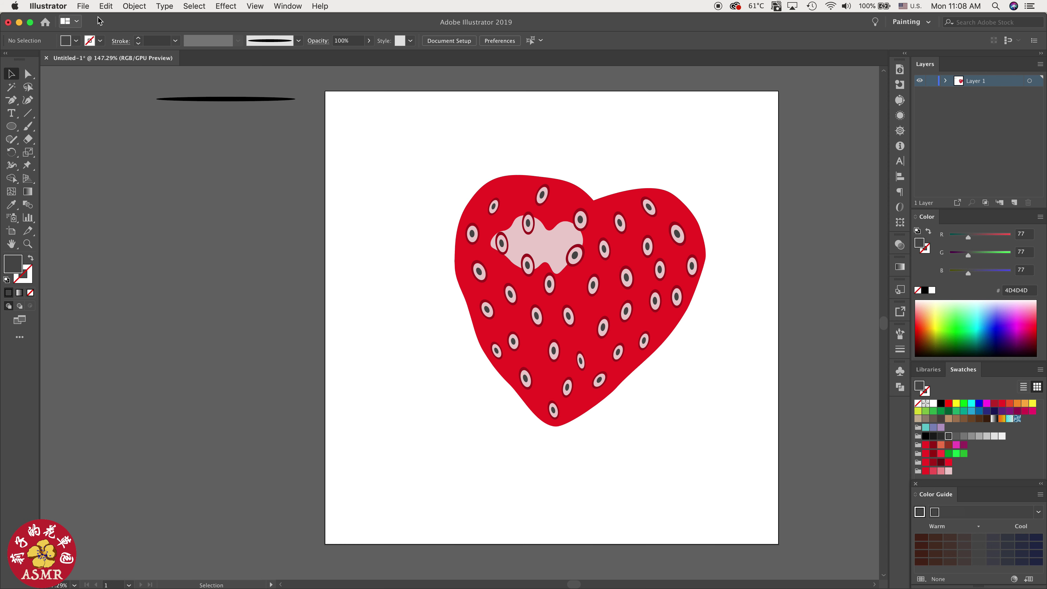
Step: Unlock all locked objects in the artwork and clear the selection
{"action": "left_click", "coordinate": [139, 8]}
{"action": "left_click", "coordinate": [151, 77]}
{"action": "left_click", "coordinate": [424, 280]}
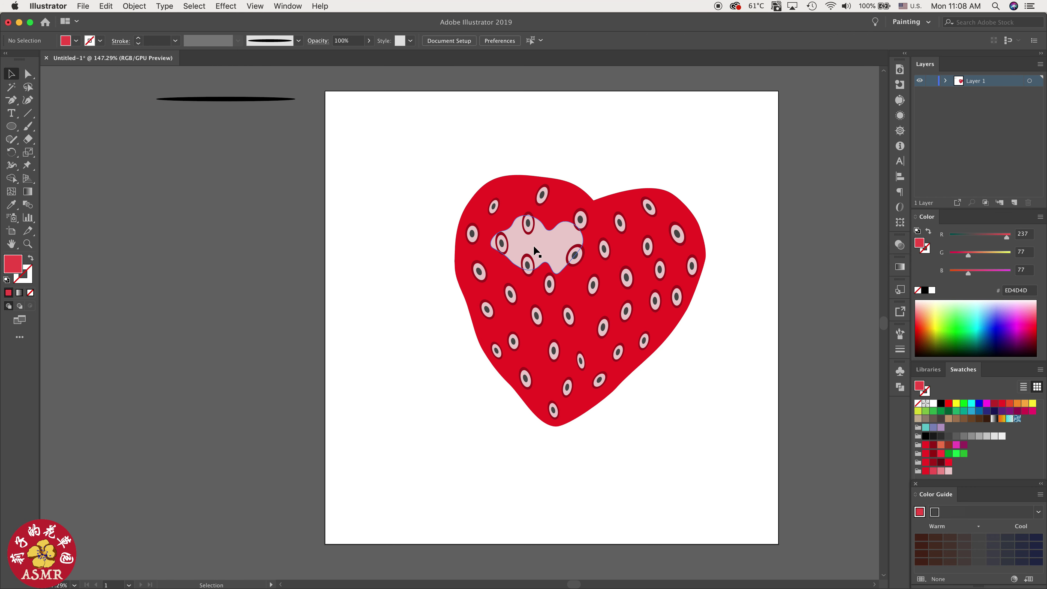
Step: Fill the highlight with light grey F2F2F2 and shrink it to about 83 × 50 pt
{"action": "left_click", "coordinate": [535, 247]}
{"action": "left_click", "coordinate": [993, 437]}
{"action": "left_click", "coordinate": [1002, 436]}
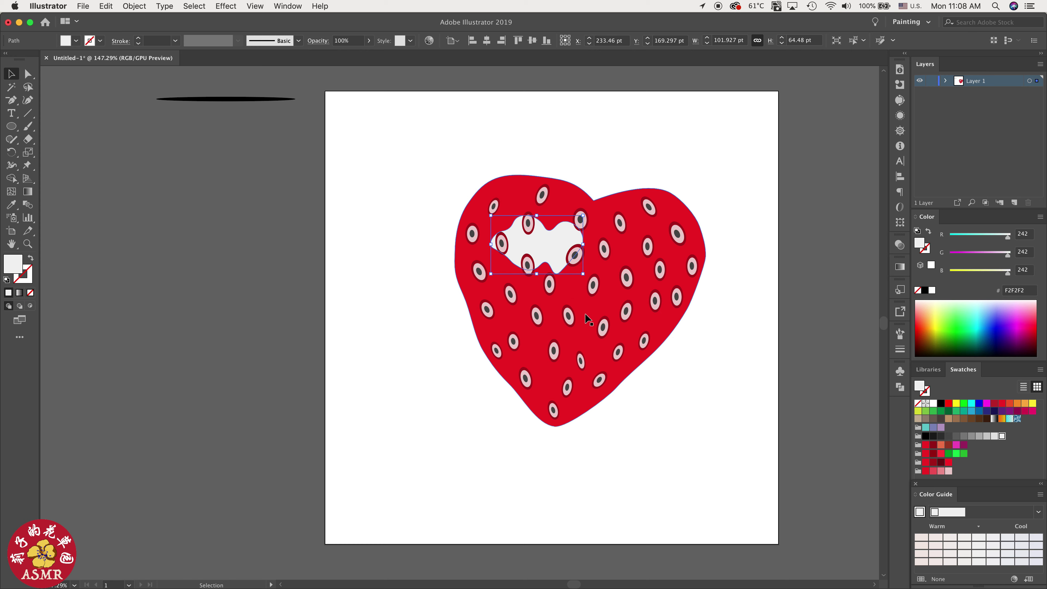
{"action": "left_click_drag", "start_coordinate": [582, 275], "coordinate": [569, 246]}
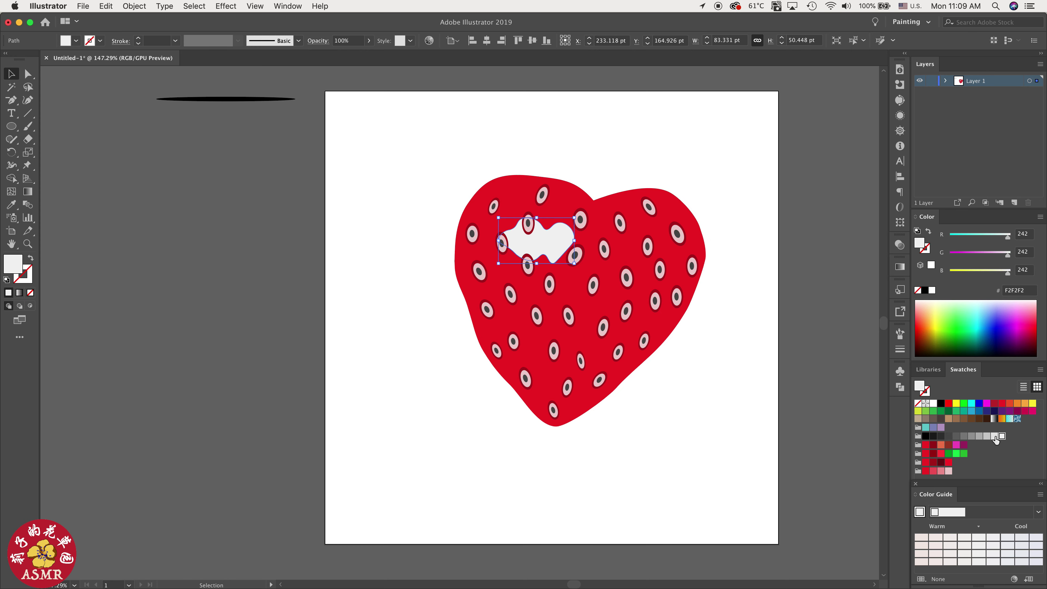
Step: Recolour the highlight pink in the HSB colour model, with 43.14% saturation and 100% brightness
{"action": "left_click", "coordinate": [948, 471]}
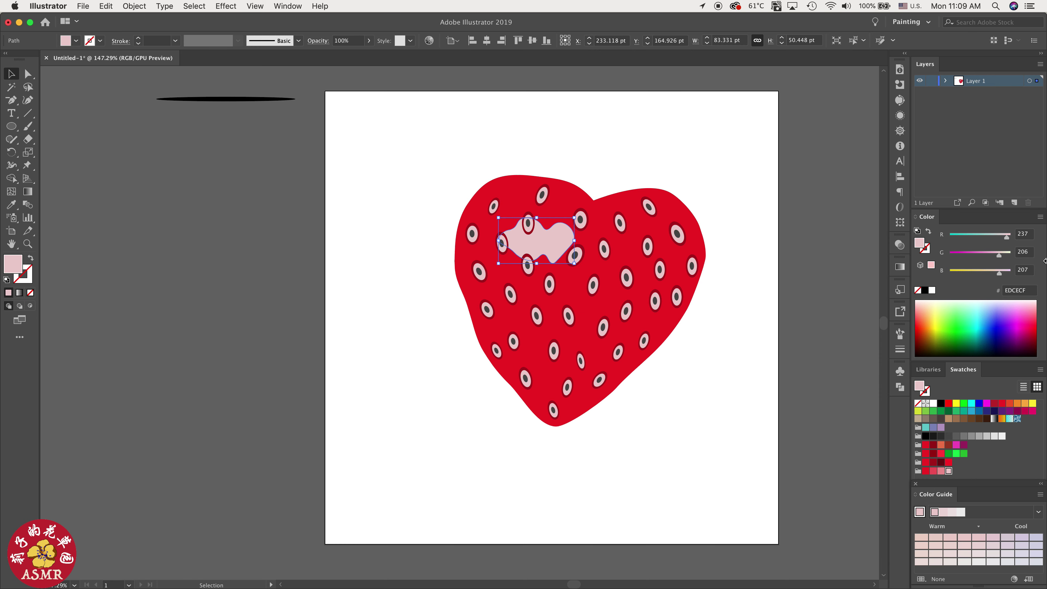
{"action": "left_click", "coordinate": [1040, 218]}
{"action": "left_click", "coordinate": [983, 254]}
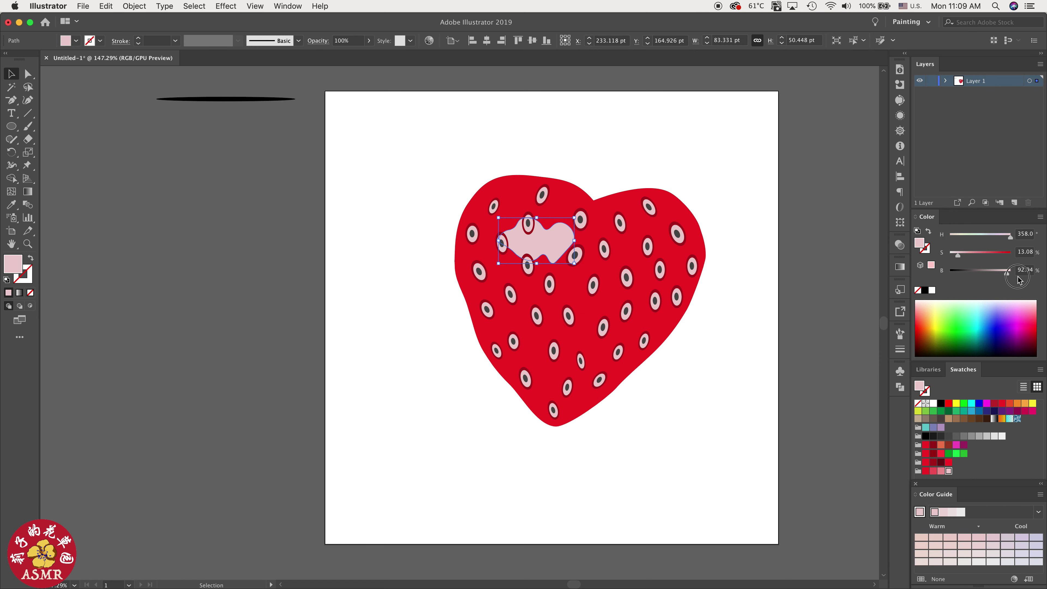
{"action": "left_click_drag", "start_coordinate": [1007, 273], "coordinate": [1018, 276]}
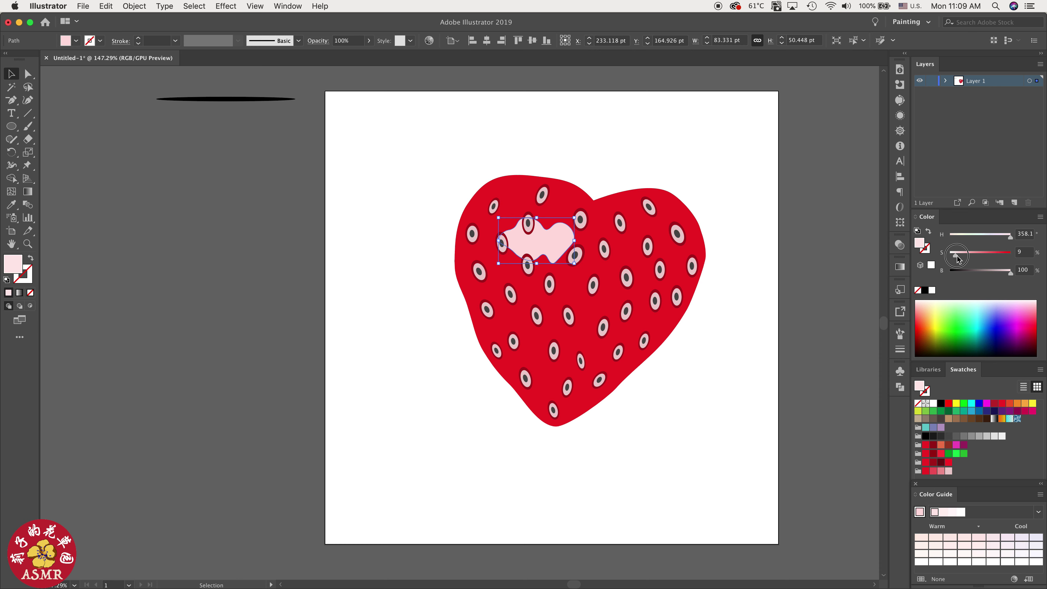
{"action": "left_click_drag", "start_coordinate": [957, 255], "coordinate": [975, 256]}
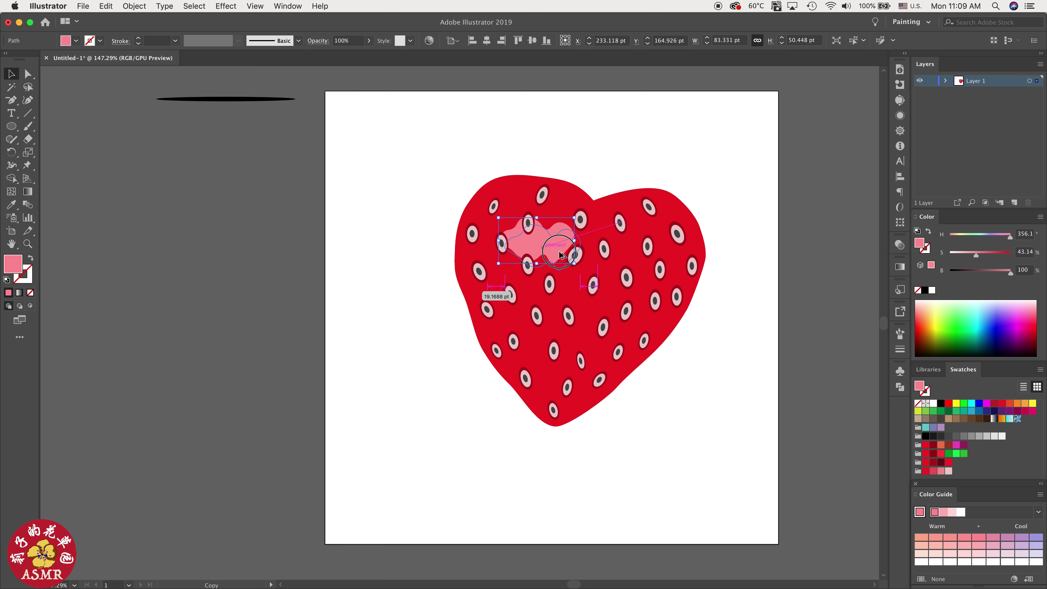
Step: Add a muted pink copy of the highlight, enlarged to about 115 × 70 pt and stacked behind the original
{"action": "left_click_drag", "start_coordinate": [590, 232], "coordinate": [611, 214]}
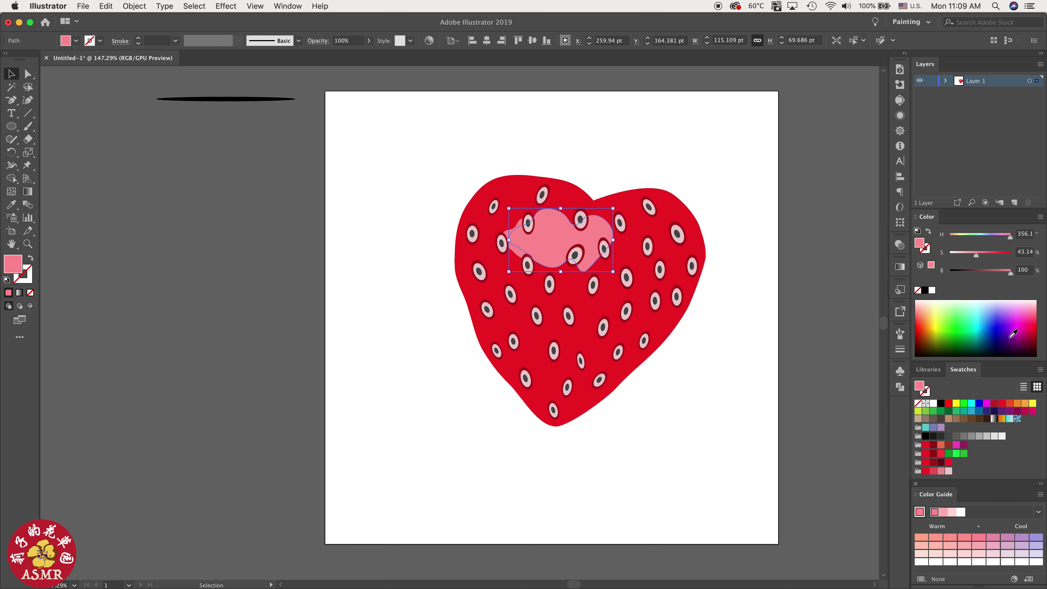
{"action": "left_click", "coordinate": [941, 470]}
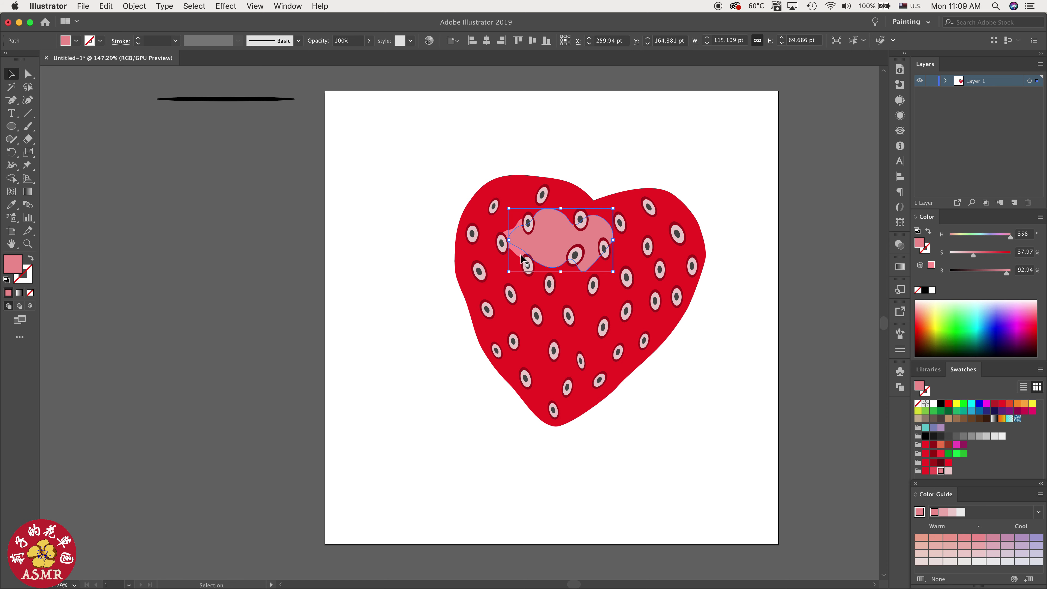
{"action": "left_click", "coordinate": [945, 82]}
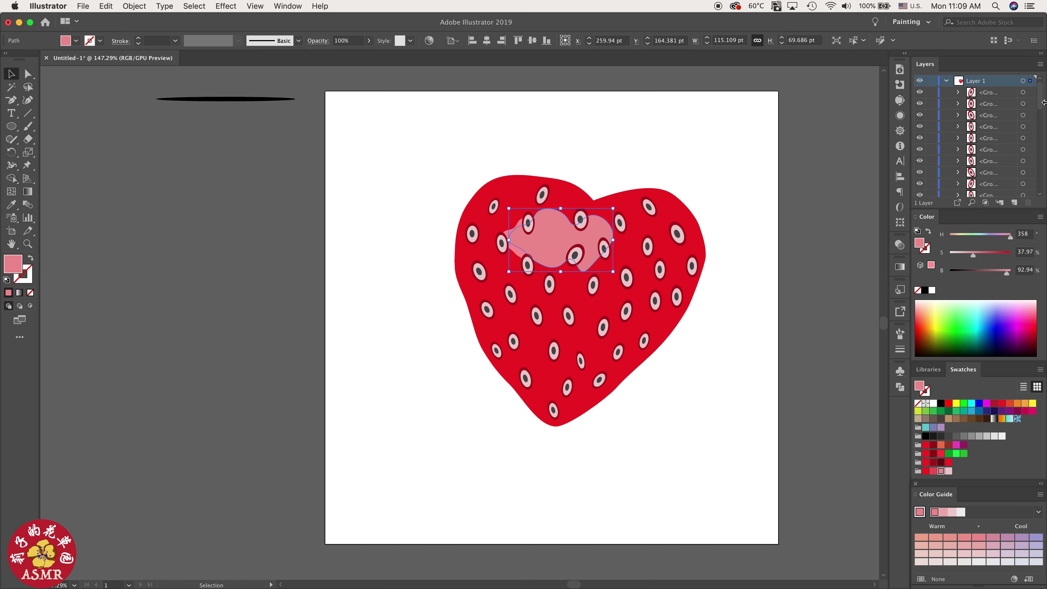
{"action": "scroll", "coordinate": [1000, 184], "scroll_direction": "down", "scroll_amount": 5}
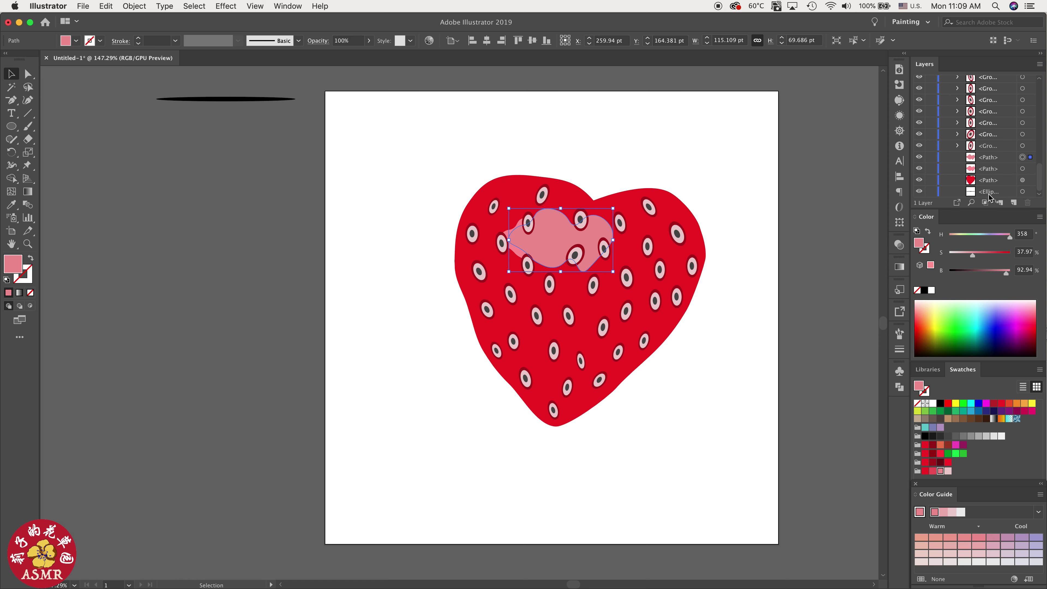
{"action": "left_click_drag", "start_coordinate": [1001, 158], "coordinate": [1001, 174]}
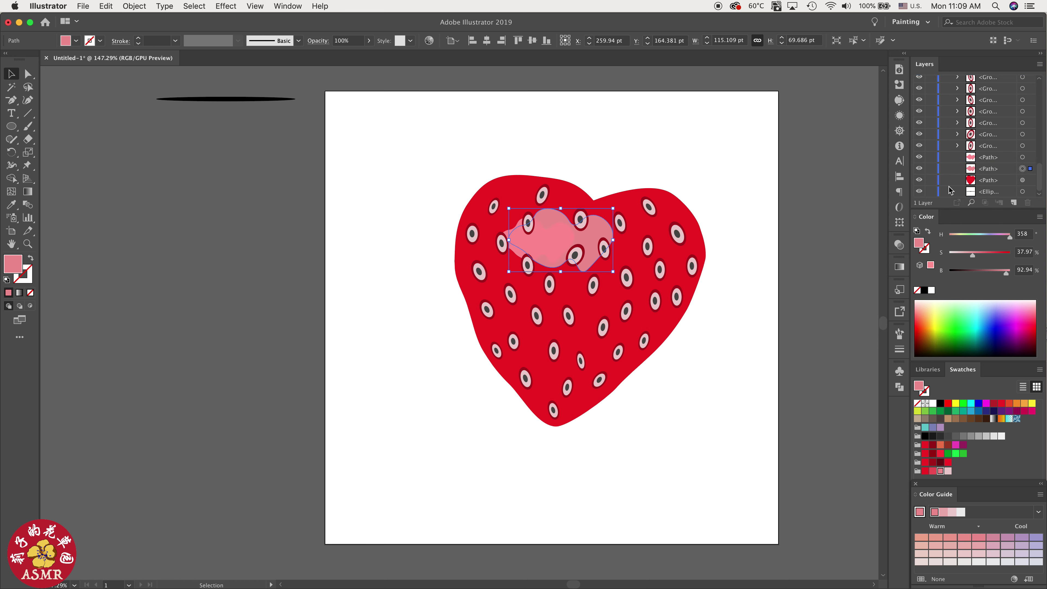
Step: Adjust the positions of the small and large highlight shapes so the small one sits over the larger one
{"action": "left_click", "coordinate": [808, 280]}
{"action": "left_click_drag", "start_coordinate": [524, 242], "coordinate": [585, 239]}
{"action": "left_click", "coordinate": [755, 310]}
Step: Recolour the small highlight light pink at 23.14% saturation and 100% brightness, and save that colour as a swatch
{"action": "left_click", "coordinate": [544, 247]}
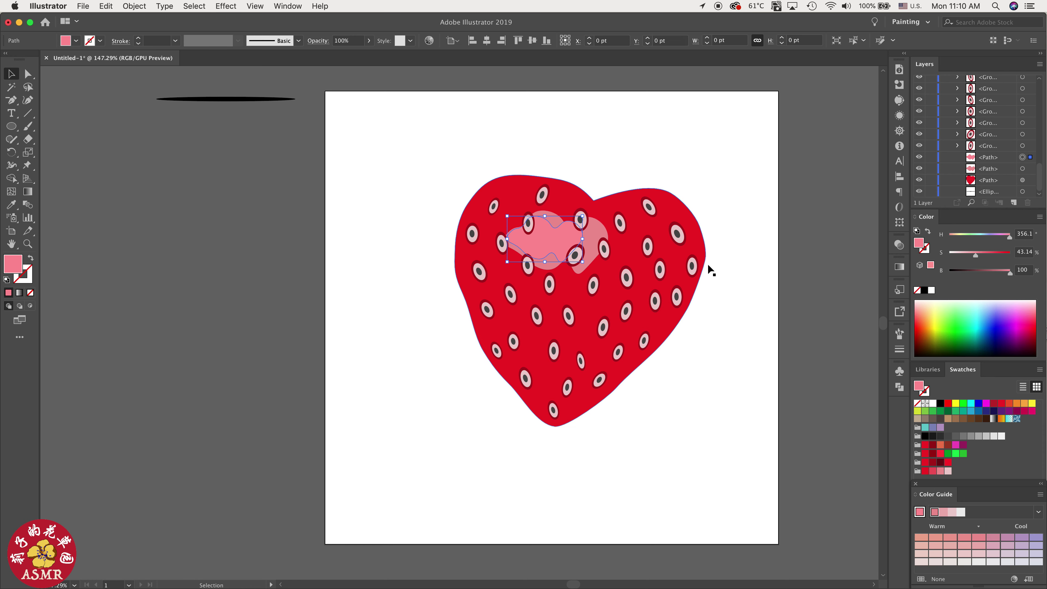
{"action": "left_click", "coordinate": [947, 470]}
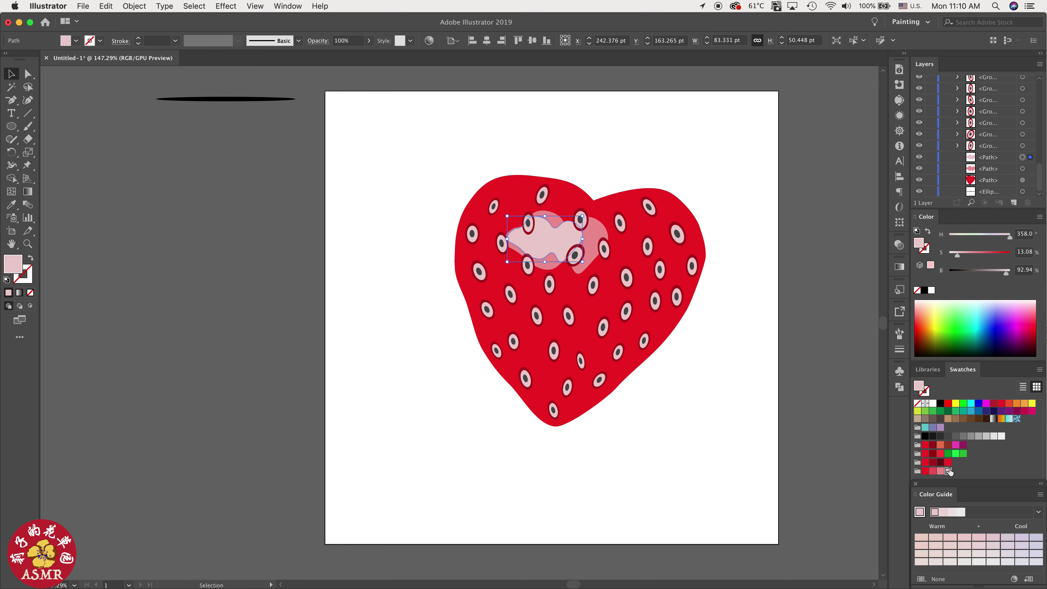
{"action": "left_click_drag", "start_coordinate": [958, 255], "coordinate": [1010, 273]}
{"action": "left_click", "coordinate": [852, 303]}
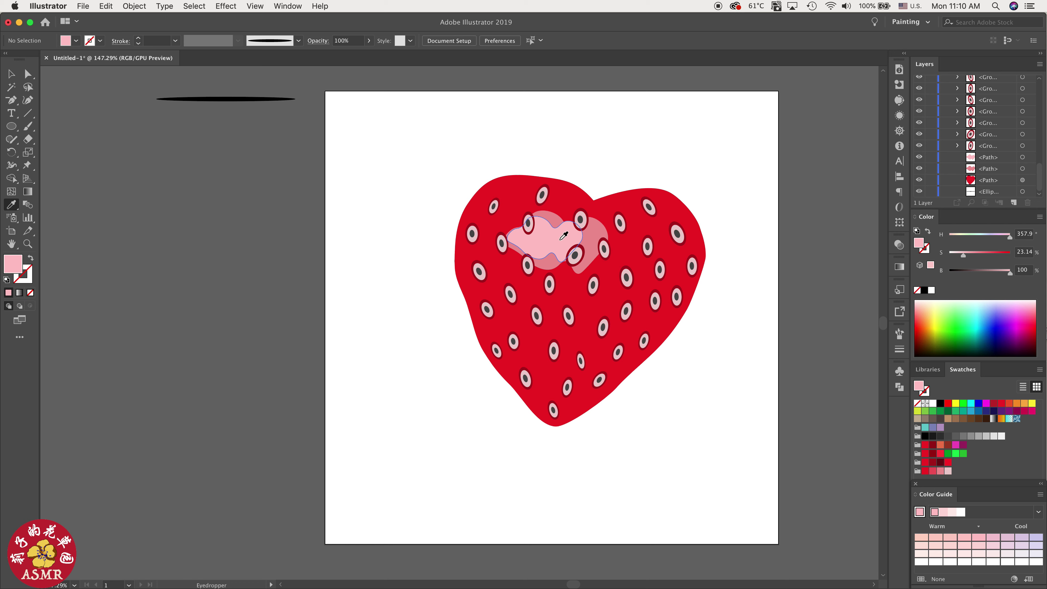
{"action": "left_click_drag", "start_coordinate": [921, 246], "coordinate": [964, 470]}
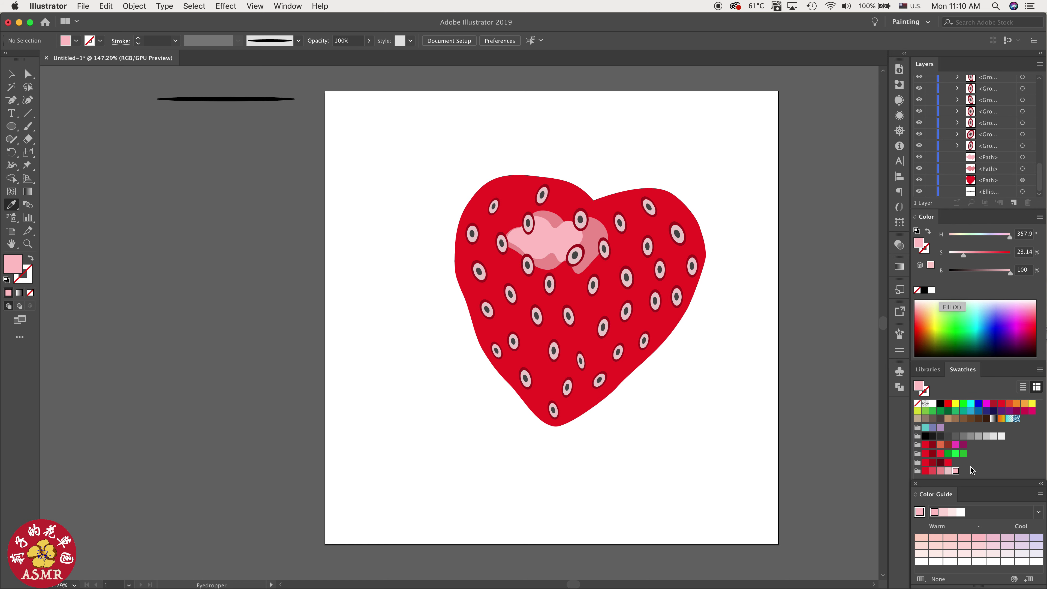
Step: Paint small specks around the highlight with the Paintbrush, using the pale pink swatch as the stroke colour
{"action": "left_click", "coordinate": [897, 338]}
{"action": "left_click", "coordinate": [847, 404]}
{"action": "left_click", "coordinate": [566, 280]}
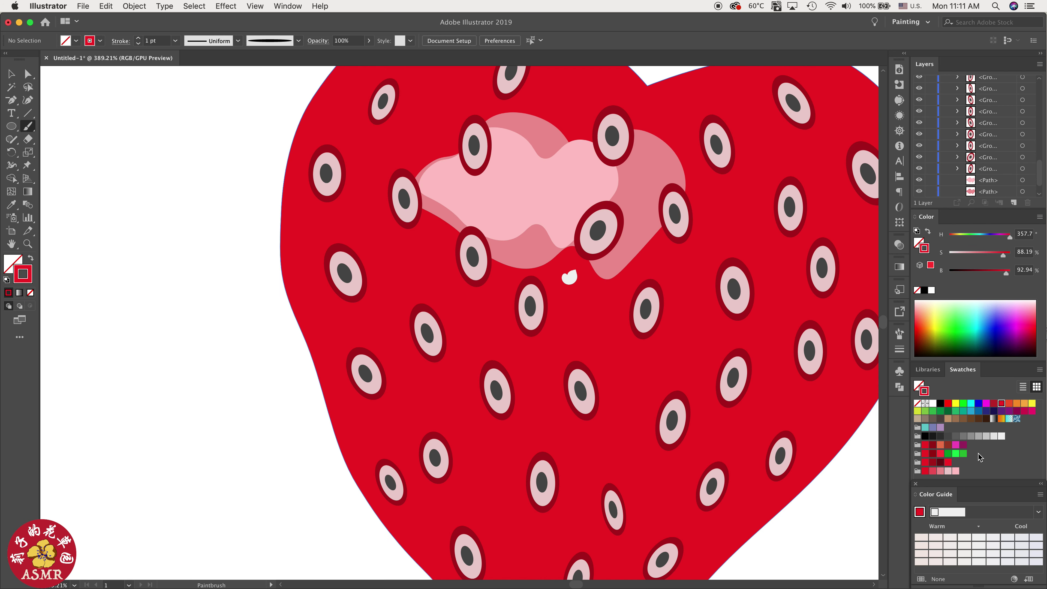
{"action": "left_click", "coordinate": [948, 470]}
{"action": "left_click_drag", "start_coordinate": [641, 262], "coordinate": [668, 260]}
{"action": "left_click_drag", "start_coordinate": [692, 188], "coordinate": [700, 183]}
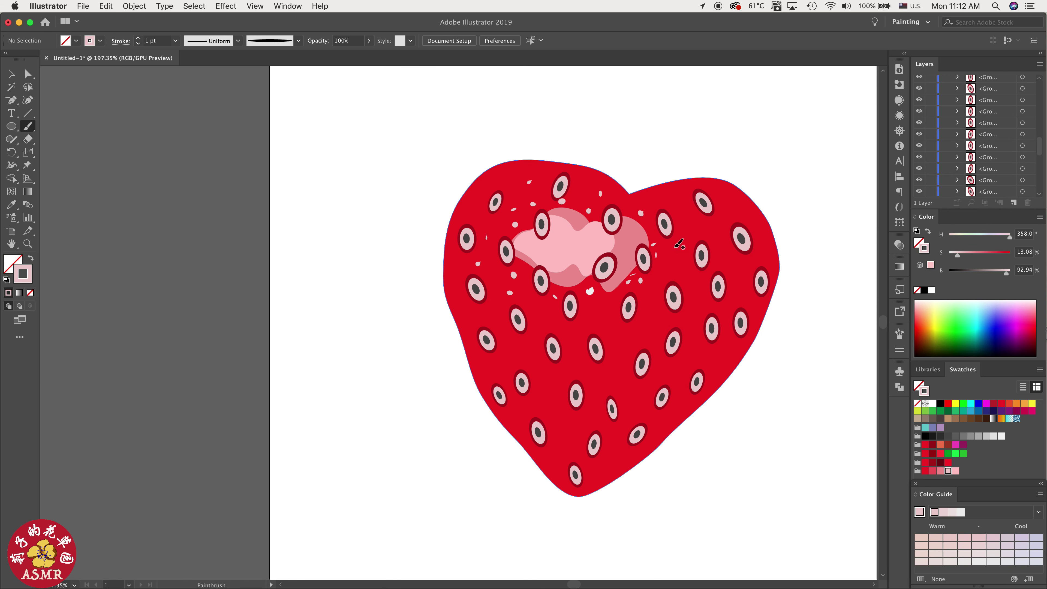
Step: Paint more pale pink specks between the seeds in the heart's lower and right-hand areas
{"action": "left_click_drag", "start_coordinate": [561, 416], "coordinate": [564, 417]}
{"action": "left_click_drag", "start_coordinate": [566, 445], "coordinate": [570, 445]}
{"action": "left_click_drag", "start_coordinate": [559, 464], "coordinate": [562, 465]}
{"action": "left_click_drag", "start_coordinate": [610, 464], "coordinate": [614, 464]}
{"action": "left_click_drag", "start_coordinate": [629, 402], "coordinate": [633, 404]}
{"action": "left_click_drag", "start_coordinate": [614, 358], "coordinate": [617, 359]}
{"action": "left_click_drag", "start_coordinate": [642, 323], "coordinate": [646, 324]}
{"action": "left_click_drag", "start_coordinate": [697, 300], "coordinate": [702, 299]}
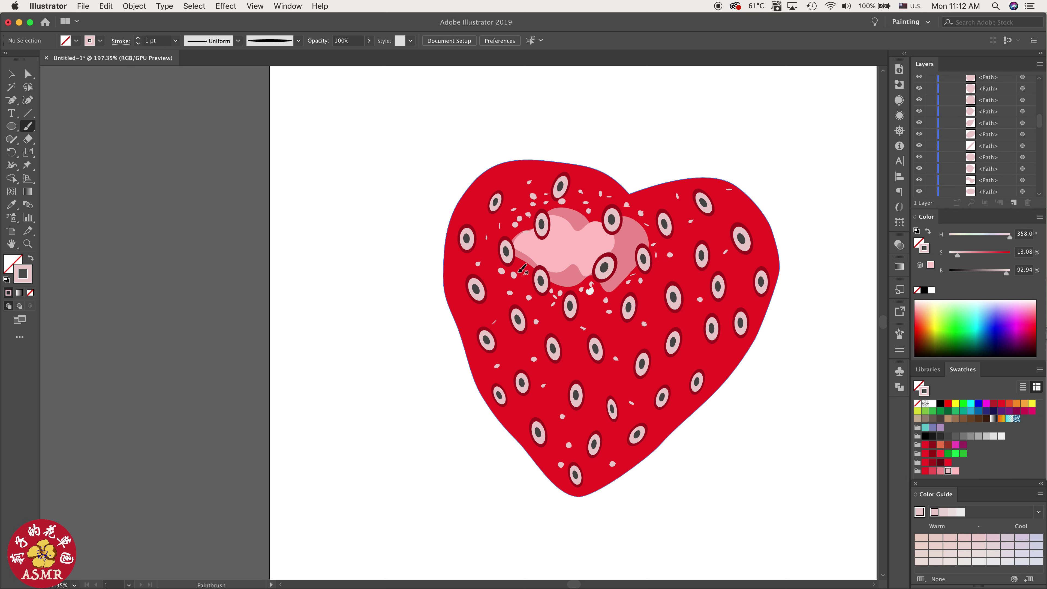
Step: Delete unwanted specks on the left side of the highlight and leave isolation mode
{"action": "left_click", "coordinate": [524, 273]}
{"action": "key", "text": "Delete"}
{"action": "left_click", "coordinate": [491, 242]}
{"action": "key", "text": "super+shift+a"}
{"action": "double_click", "coordinate": [486, 237]}
{"action": "key", "text": "Delete"}
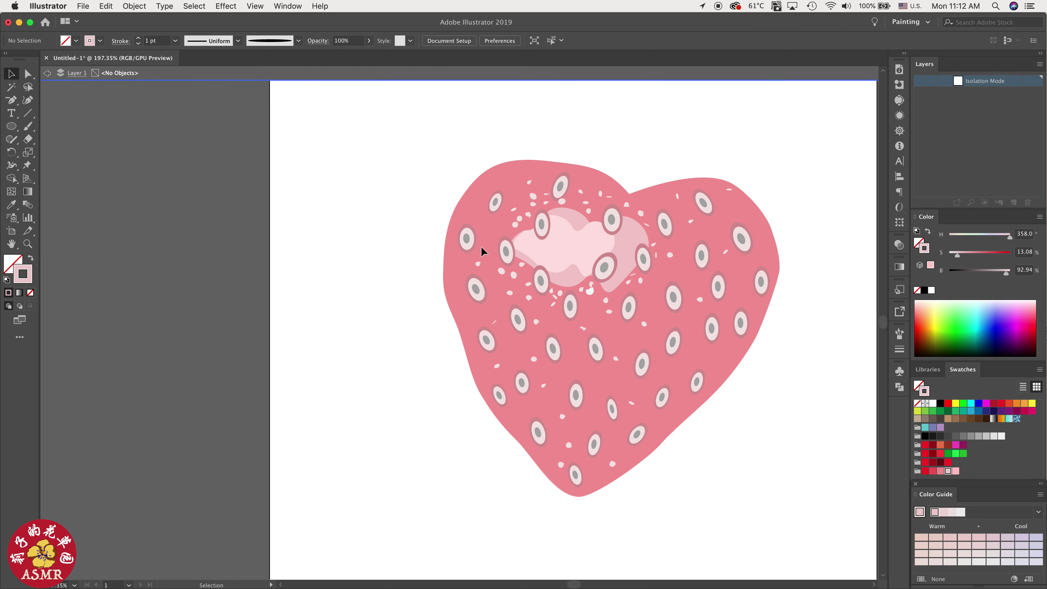
{"action": "key", "text": "Escape"}
Step: Delete unwanted specks above and to the right of the highlight
{"action": "left_click", "coordinate": [547, 195]}
{"action": "key", "text": "Delete"}
{"action": "left_click", "coordinate": [609, 197]}
{"action": "key", "text": "Delete"}
{"action": "left_click", "coordinate": [646, 225]}
{"action": "key", "text": "Delete"}
{"action": "left_click", "coordinate": [655, 255]}
{"action": "key", "text": "Delete"}
{"action": "left_click", "coordinate": [626, 204]}
{"action": "key", "text": "Delete"}
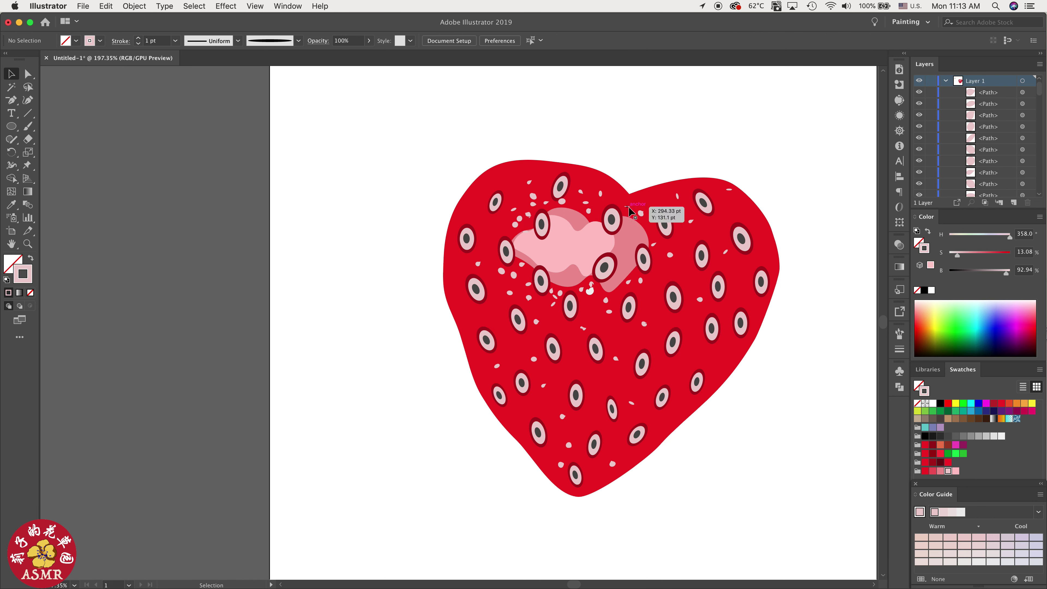
Step: Paint additional pale pink specks above, below and to the left of the highlight
{"action": "key", "text": "b"}
{"action": "left_click_drag", "start_coordinate": [614, 201], "coordinate": [619, 200]}
{"action": "left_click_drag", "start_coordinate": [601, 207], "coordinate": [597, 209]}
{"action": "left_click_drag", "start_coordinate": [589, 303], "coordinate": [592, 303]}
{"action": "left_click_drag", "start_coordinate": [593, 313], "coordinate": [597, 313]}
{"action": "left_click_drag", "start_coordinate": [490, 226], "coordinate": [491, 240]}
{"action": "scroll", "coordinate": [700, 445], "scroll_direction": "down", "scroll_amount": 5}
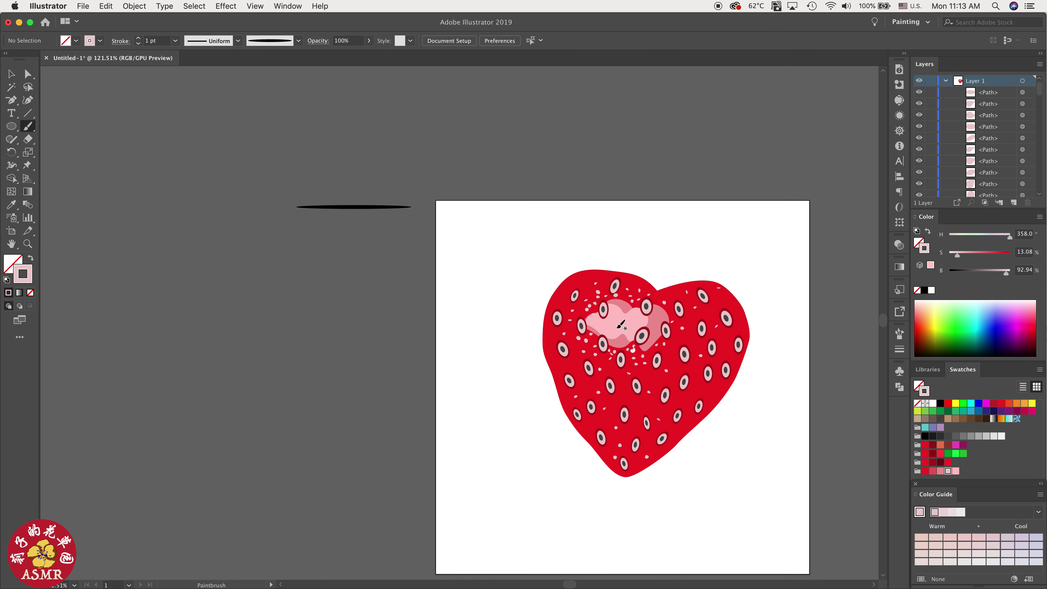
{"action": "left_click", "coordinate": [619, 321]}
{"action": "key", "text": "Return"}
{"action": "key", "text": "Return"}
{"action": "scroll", "coordinate": [737, 440], "scroll_direction": "down", "scroll_amount": 5}
{"action": "scroll", "coordinate": [729, 356], "scroll_direction": "right", "scroll_amount": 2}
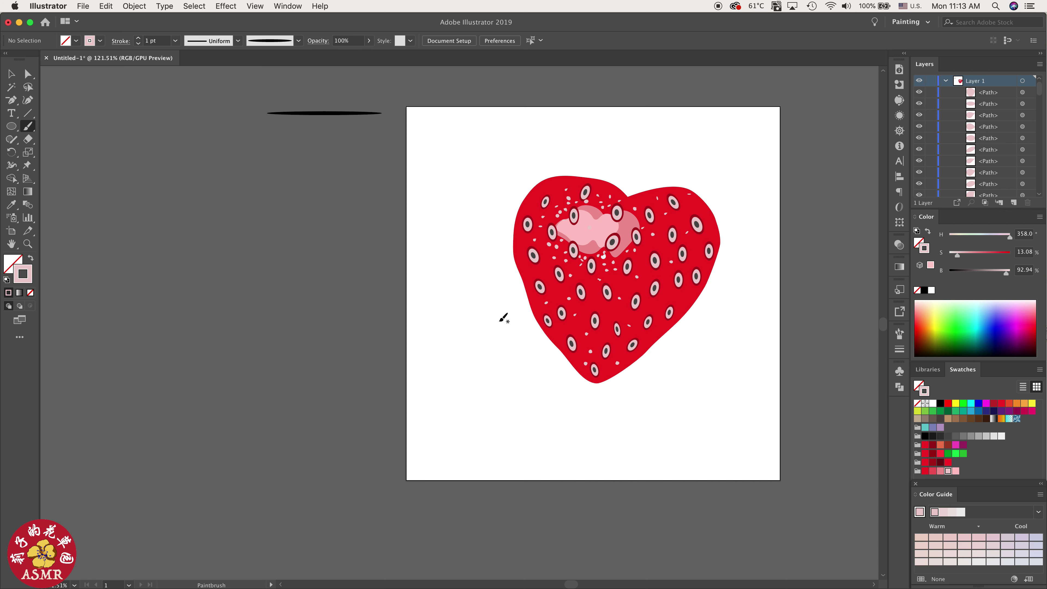
Step: Shrink both highlight shapes and align them over each other between the seeds in the heart's upper-left lobe
{"action": "key", "text": "v"}
{"action": "left_click", "coordinate": [591, 241]}
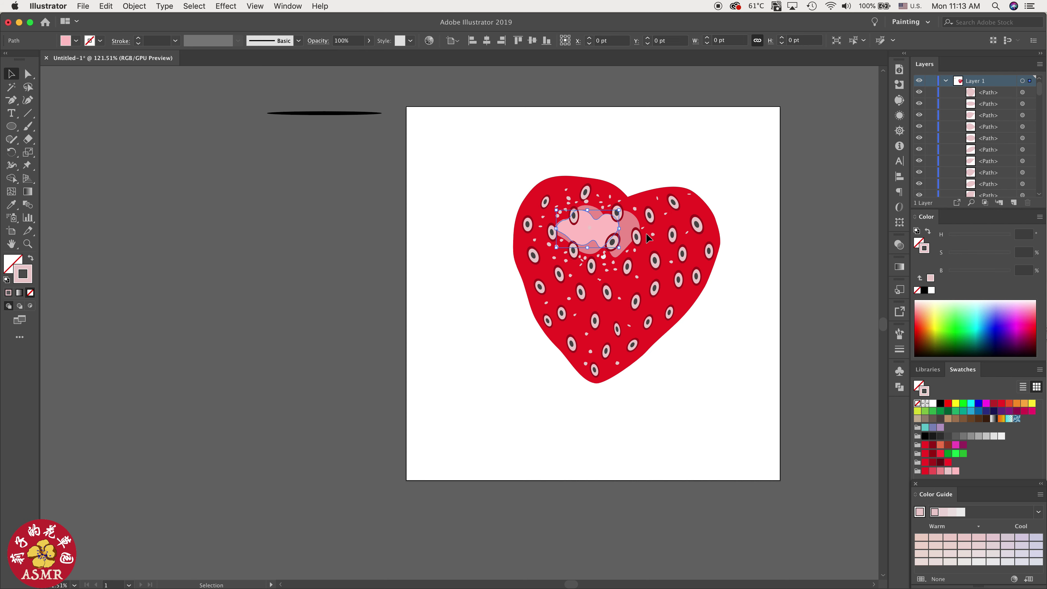
{"action": "mouse_move", "coordinate": [587, 247]}
{"action": "left_mouse_down"}
{"action": "mouse_move", "coordinate": [582, 237]}
{"action": "mouse_move", "coordinate": [616, 224]}
{"action": "mouse_move", "coordinate": [600, 223]}
{"action": "mouse_move", "coordinate": [631, 228]}
{"action": "mouse_move", "coordinate": [591, 201]}
{"action": "left_mouse_up"}
{"action": "left_click", "coordinate": [628, 230]}
{"action": "left_click_drag", "start_coordinate": [627, 259], "coordinate": [596, 231]}
{"action": "left_click", "coordinate": [729, 338]}
{"action": "left_click", "coordinate": [595, 244]}
{"action": "left_click", "coordinate": [586, 210], "text": "shift"}
{"action": "left_click", "coordinate": [780, 336]}
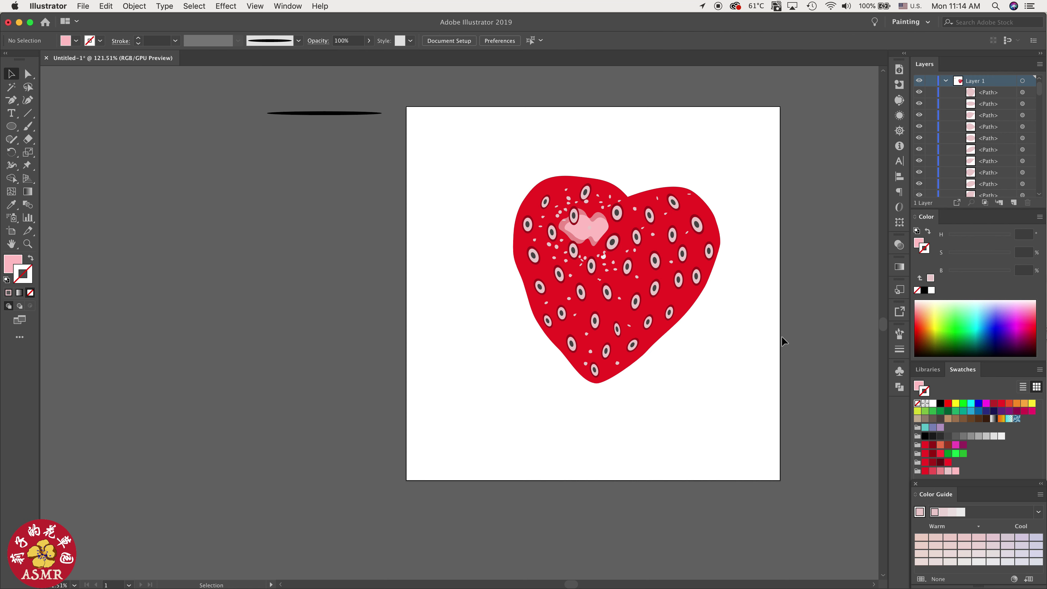
Step: Copy a nearby seed onto the highlight and clear the selection
{"action": "left_click", "coordinate": [591, 266]}
{"action": "left_click_drag", "start_coordinate": [591, 266], "coordinate": [576, 221], "text": "alt"}
{"action": "left_click", "coordinate": [678, 317]}
{"action": "left_click", "coordinate": [751, 334]}
Step: Lock the heart artwork so that new shapes can be drawn over it
{"action": "left_click", "coordinate": [685, 307]}
{"action": "left_click", "coordinate": [134, 7]}
{"action": "left_click", "coordinate": [147, 78]}
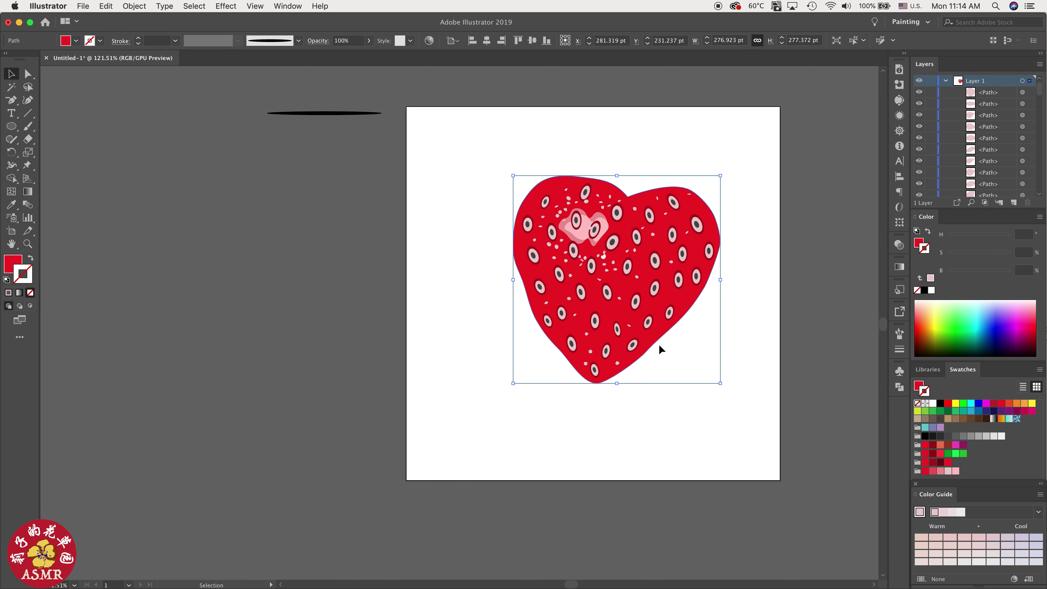
{"action": "left_click", "coordinate": [627, 407]}
{"action": "left_click", "coordinate": [646, 339]}
{"action": "key", "text": "super+2"}
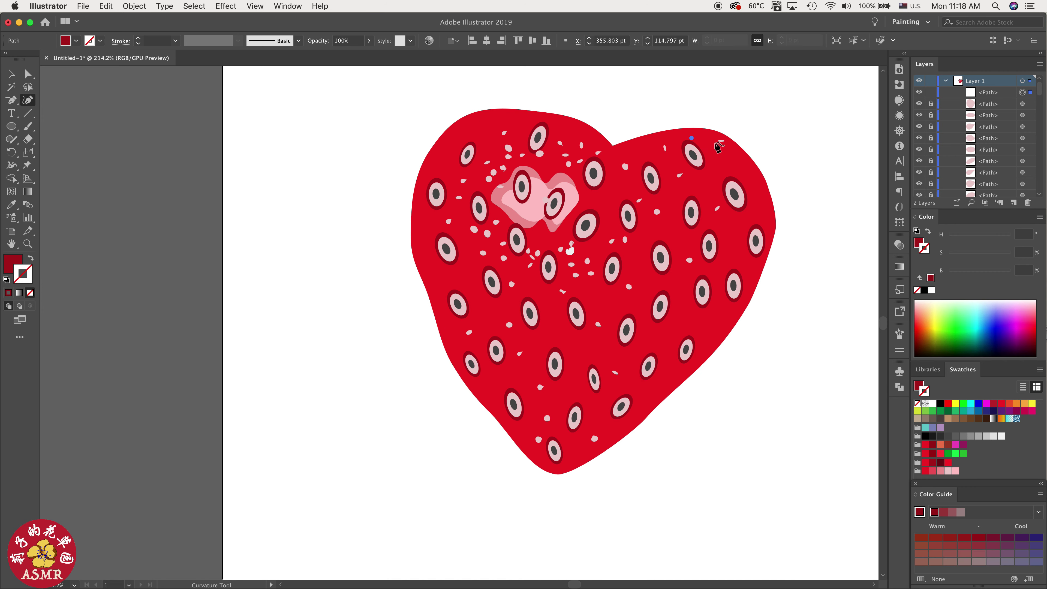
Step: Draw the outer edge of a dark red shadow along the heart's right contour down to the tip with the Curvature tool
{"action": "left_click", "coordinate": [718, 136]}
{"action": "left_click", "coordinate": [751, 164]}
{"action": "left_click", "coordinate": [769, 215]}
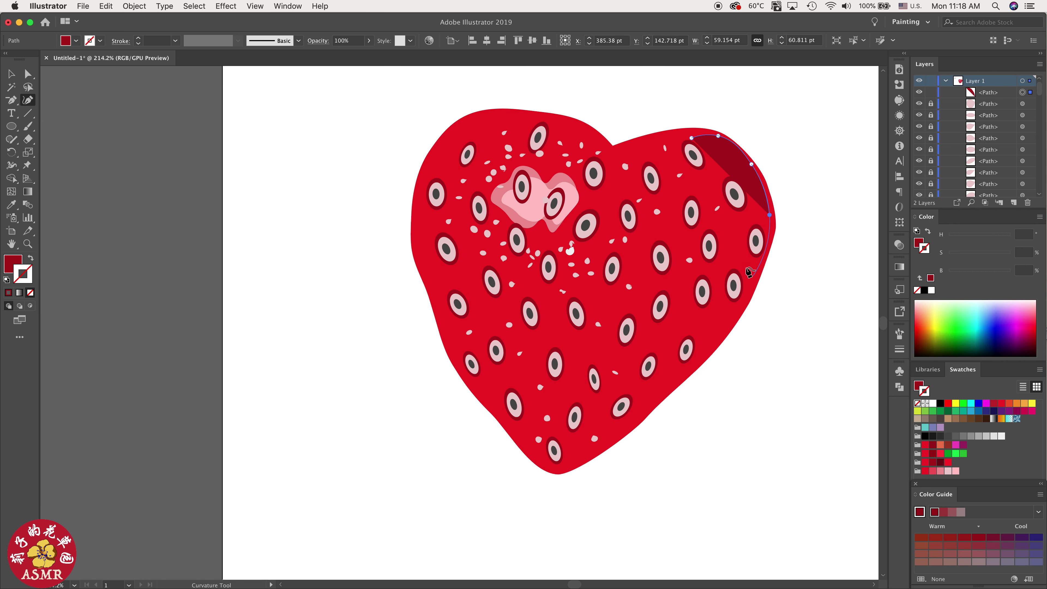
{"action": "left_click", "coordinate": [754, 279]}
{"action": "left_click", "coordinate": [718, 342]}
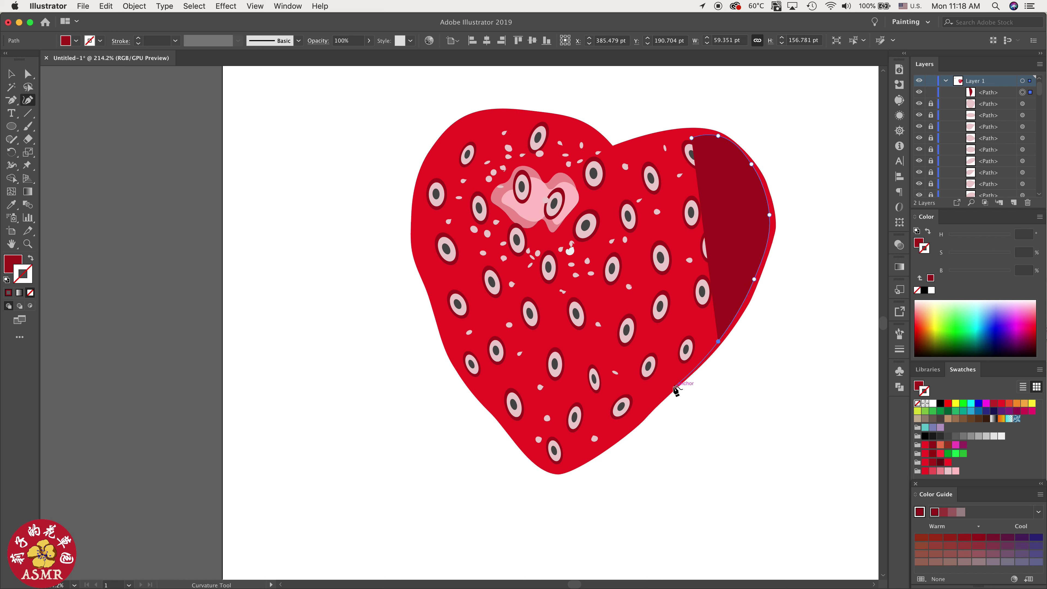
{"action": "left_click", "coordinate": [675, 386]}
{"action": "left_click", "coordinate": [617, 437]}
{"action": "left_click", "coordinate": [572, 470]}
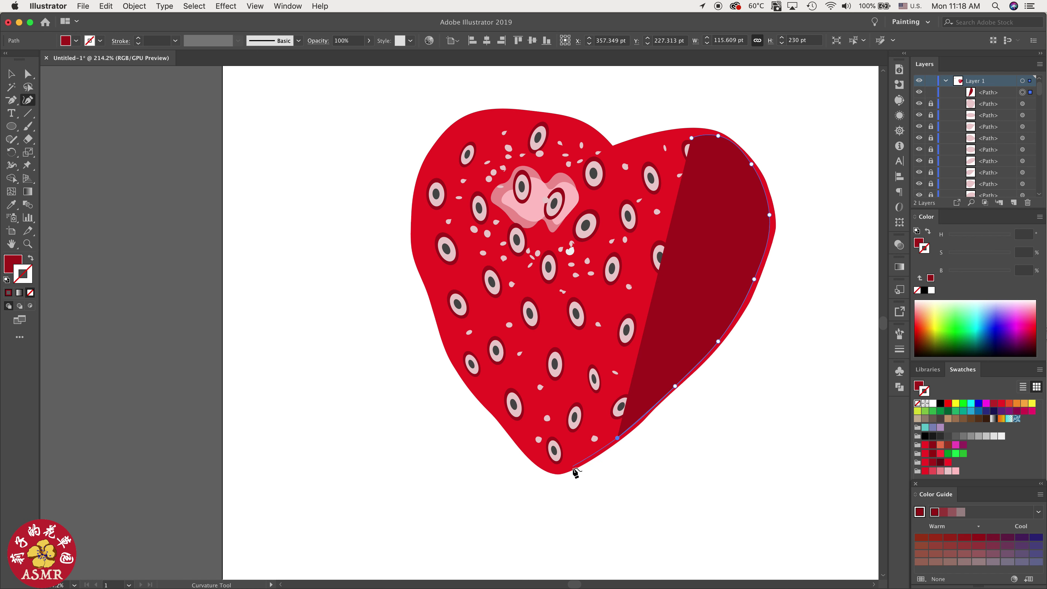
Step: Draw the shadow's wavy inner edge from the heart's tip back up through the right half
{"action": "left_click", "coordinate": [551, 456]}
{"action": "left_click", "coordinate": [594, 424]}
{"action": "left_click", "coordinate": [608, 384]}
{"action": "left_click", "coordinate": [634, 345]}
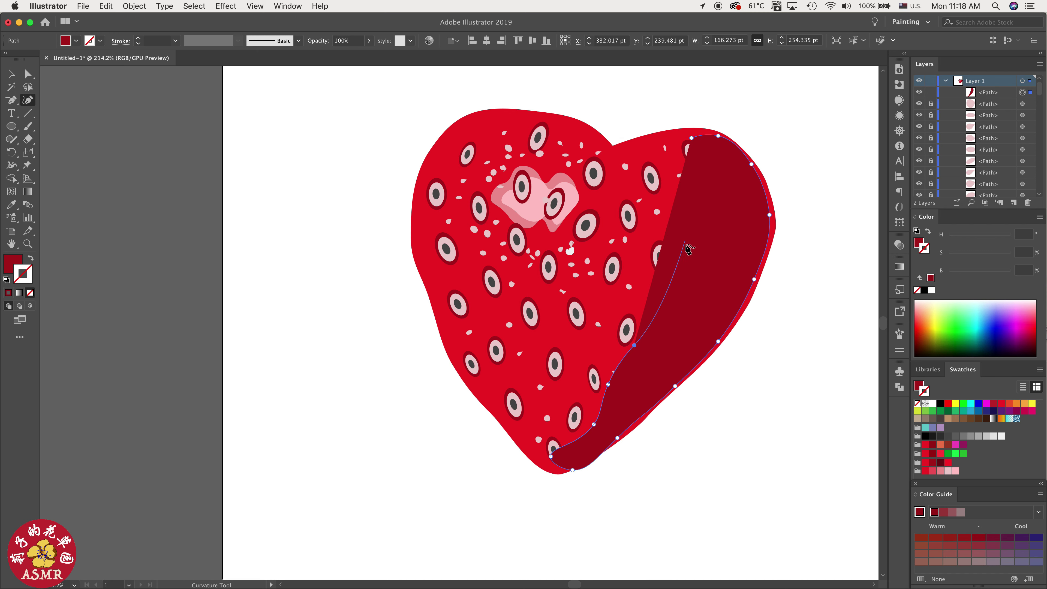
{"action": "left_click", "coordinate": [672, 288]}
{"action": "left_click", "coordinate": [676, 262]}
{"action": "left_click", "coordinate": [694, 240]}
{"action": "left_click", "coordinate": [697, 211]}
{"action": "left_click", "coordinate": [677, 188]}
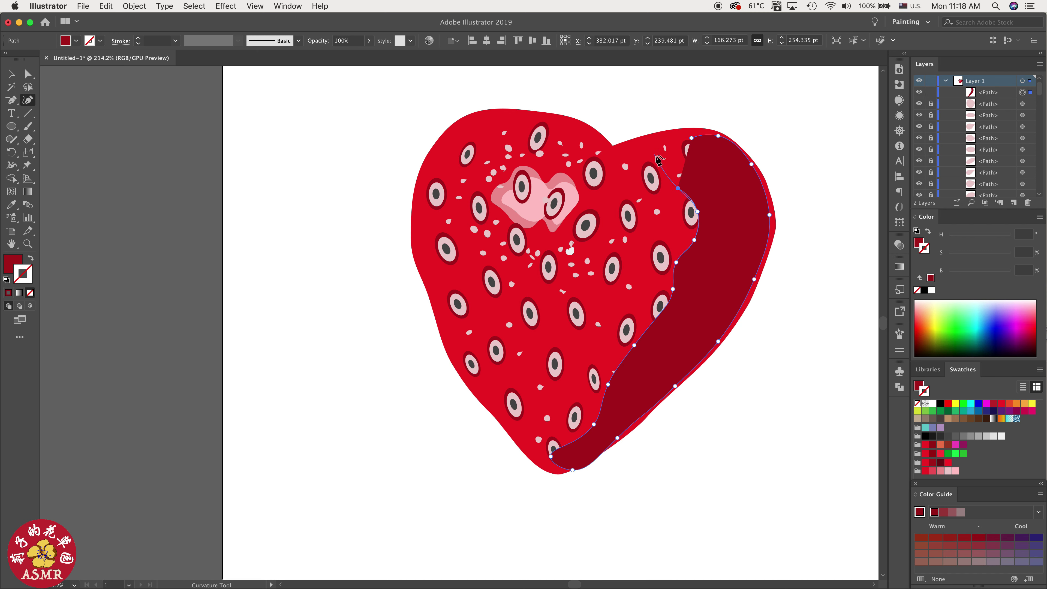
Step: Close the right-hand shadow shape at the upper right and stack it beneath the seeds, directly above the red heart
{"action": "left_click", "coordinate": [654, 156]}
{"action": "left_click", "coordinate": [659, 142]}
{"action": "left_click", "coordinate": [690, 138]}
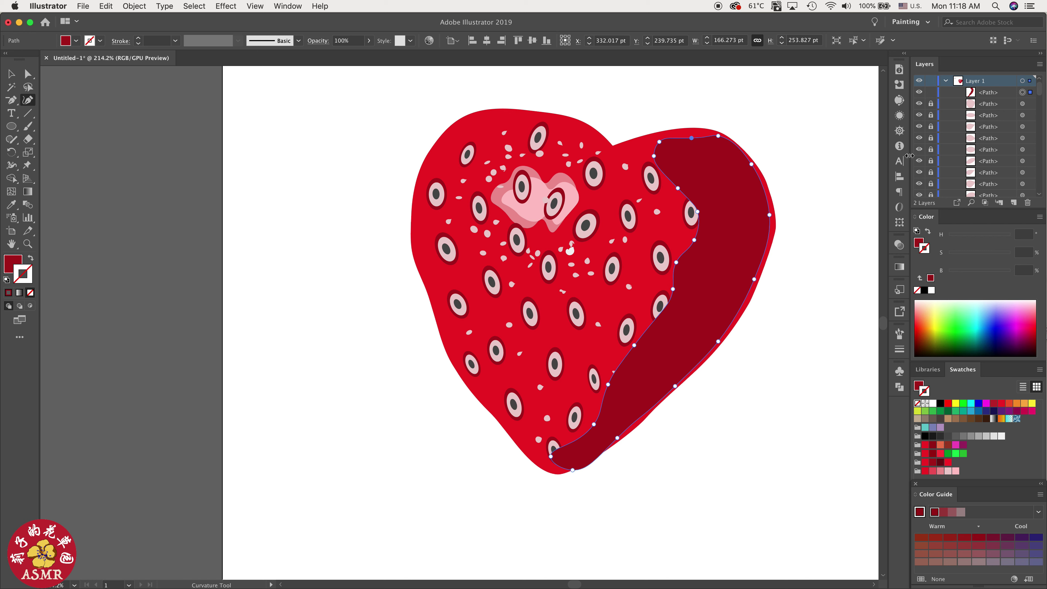
{"action": "left_click_drag", "start_coordinate": [1002, 93], "coordinate": [1002, 167]}
{"action": "left_click_drag", "start_coordinate": [1004, 168], "coordinate": [1004, 169]}
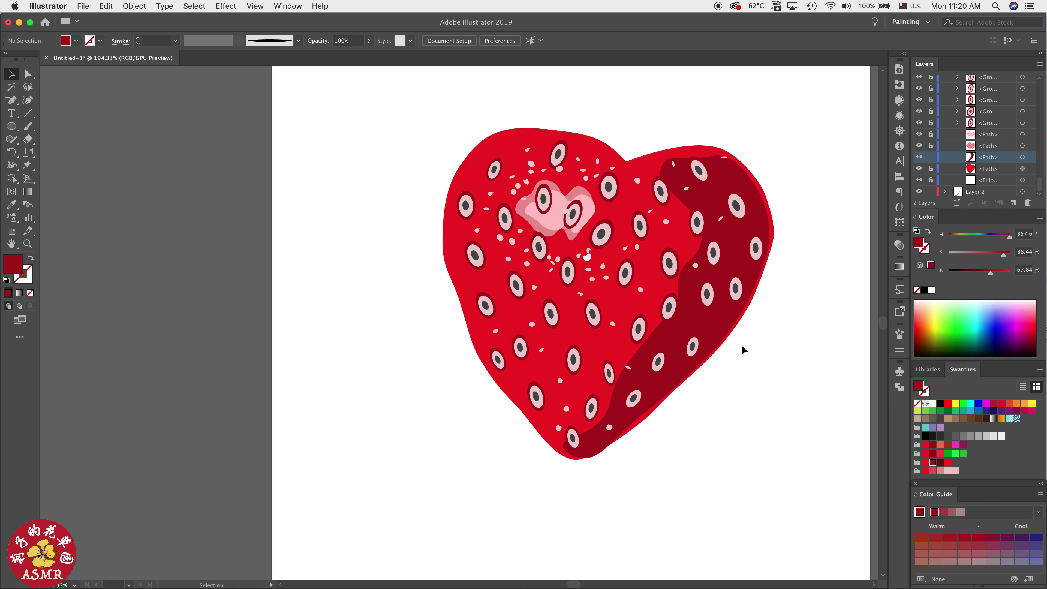
Step: Draw the outer edge of a dark red shadow along the heart's left contour, from the upper left lobe down, with the Curvature tool
{"action": "key", "text": "shift+grave"}
{"action": "left_click", "coordinate": [531, 128]}
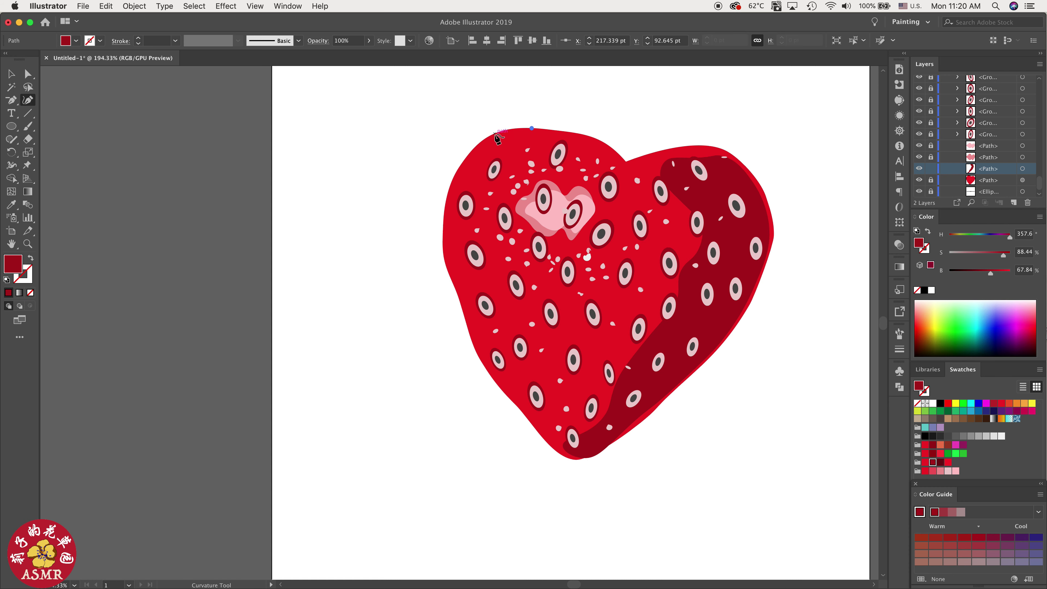
{"action": "left_click", "coordinate": [493, 134]}
{"action": "left_click", "coordinate": [467, 156]}
{"action": "left_click", "coordinate": [445, 200]}
{"action": "left_click", "coordinate": [447, 257]}
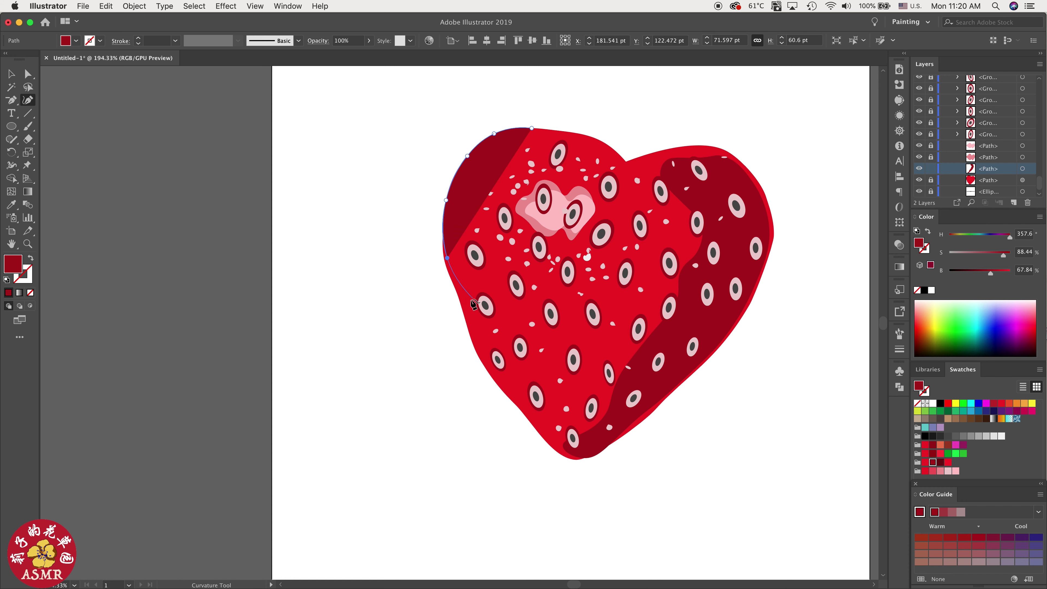
{"action": "left_click", "coordinate": [462, 297]}
{"action": "left_click", "coordinate": [473, 330]}
{"action": "left_click", "coordinate": [492, 371]}
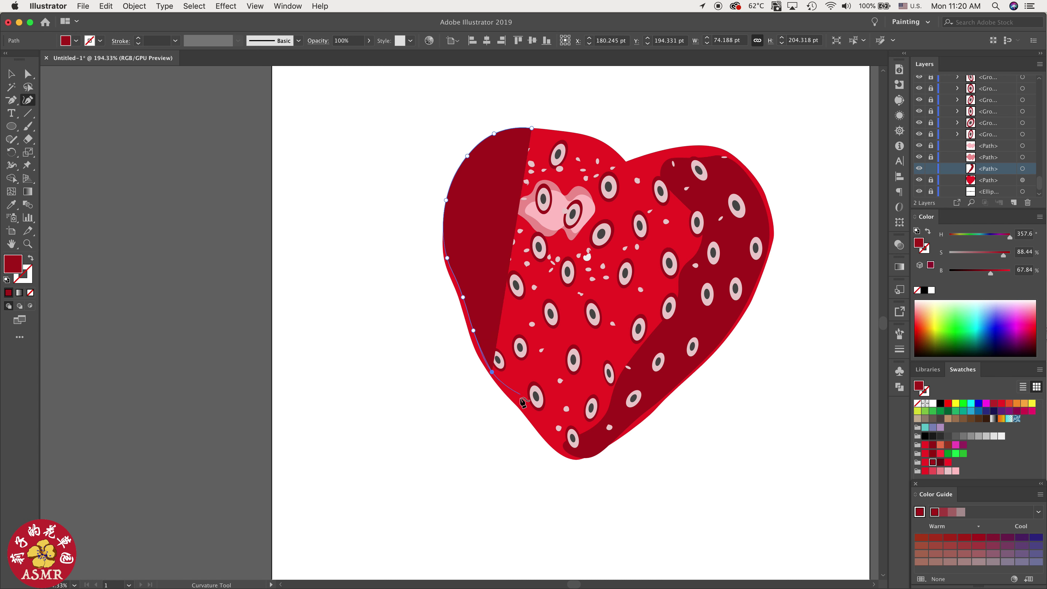
{"action": "left_click", "coordinate": [518, 397]}
Step: Draw the left shadow's wavy inner edge back up and close the shape at the upper lobe, about 100 by 226 pt overall
{"action": "left_click", "coordinate": [504, 371]}
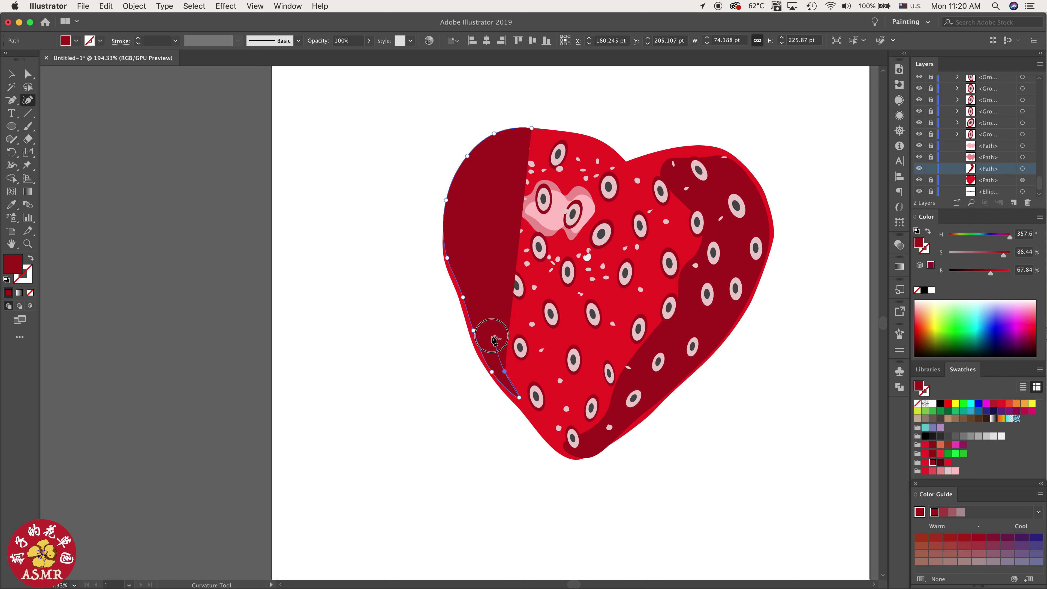
{"action": "left_click", "coordinate": [491, 335]}
{"action": "left_click", "coordinate": [480, 296]}
{"action": "left_click", "coordinate": [488, 270]}
{"action": "left_click", "coordinate": [476, 243]}
{"action": "left_click", "coordinate": [467, 209]}
{"action": "left_click", "coordinate": [519, 163]}
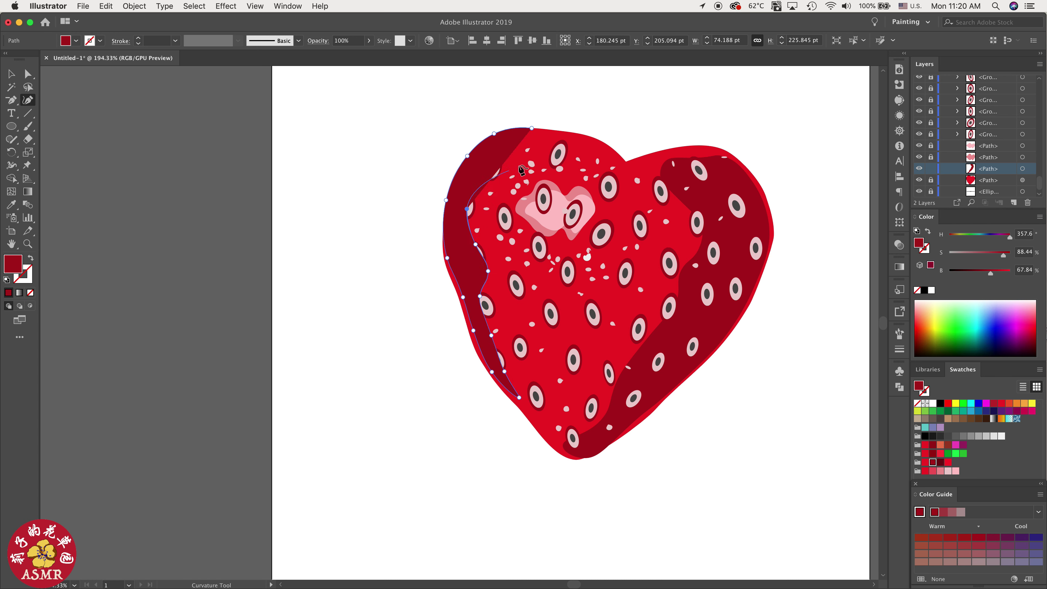
{"action": "left_click", "coordinate": [547, 150]}
{"action": "left_click", "coordinate": [551, 137]}
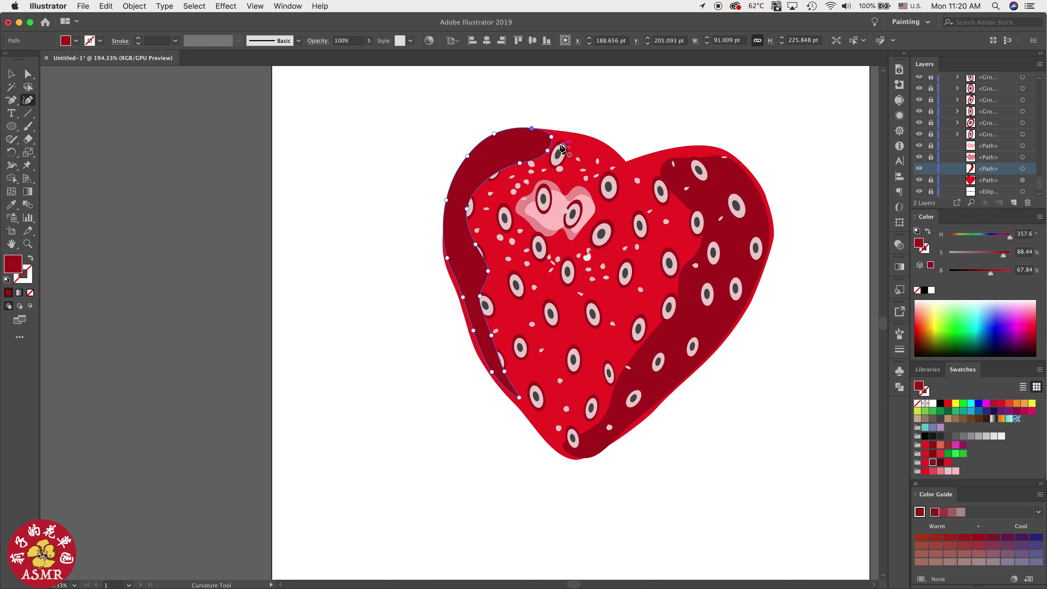
{"action": "left_click_drag", "start_coordinate": [550, 137], "coordinate": [562, 136]}
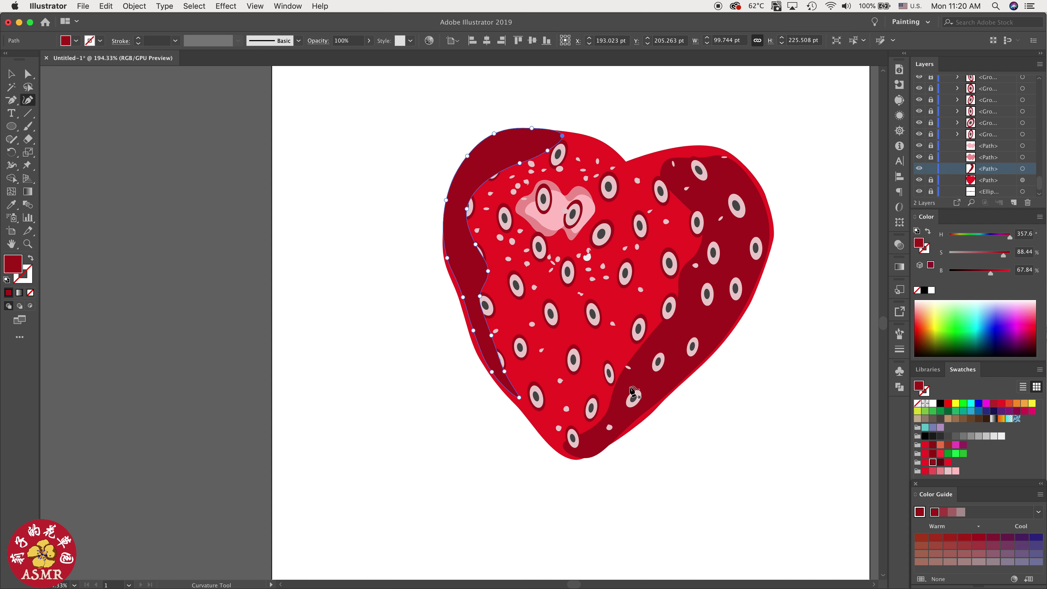
Step: Reshape the lower inner edge of the right-hand shadow so that it spreads further left toward the heart's tip
{"action": "left_click", "coordinate": [622, 371]}
{"action": "left_click_drag", "start_coordinate": [617, 380], "coordinate": [609, 377]}
{"action": "left_click_drag", "start_coordinate": [603, 416], "coordinate": [591, 408]}
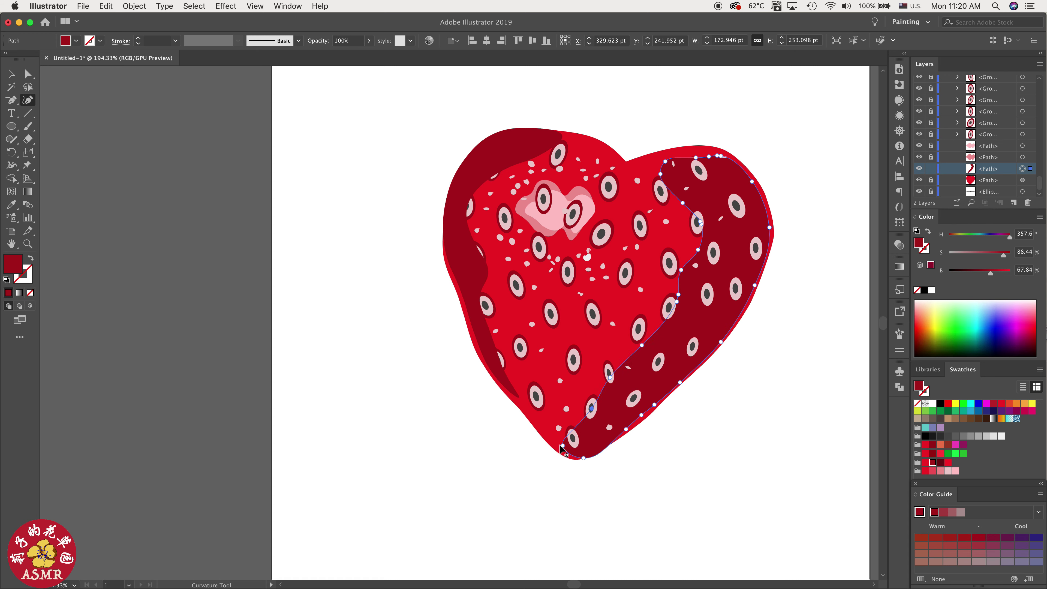
{"action": "left_click_drag", "start_coordinate": [562, 446], "coordinate": [552, 444]}
Step: Unlock all artwork and clear the selection
{"action": "left_click", "coordinate": [1016, 136]}
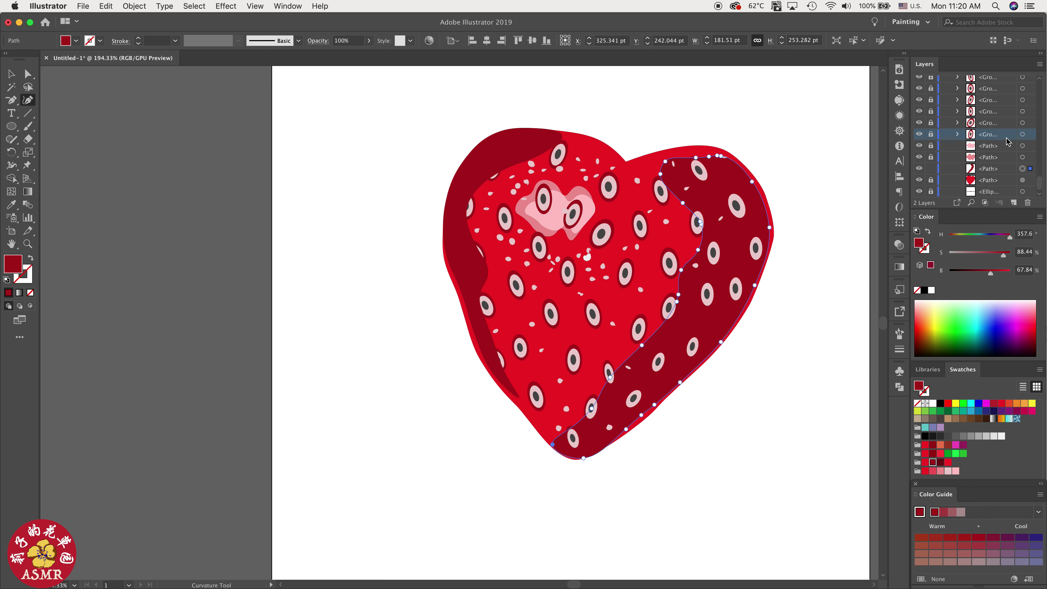
{"action": "left_click", "coordinate": [130, 8]}
{"action": "left_click", "coordinate": [152, 77]}
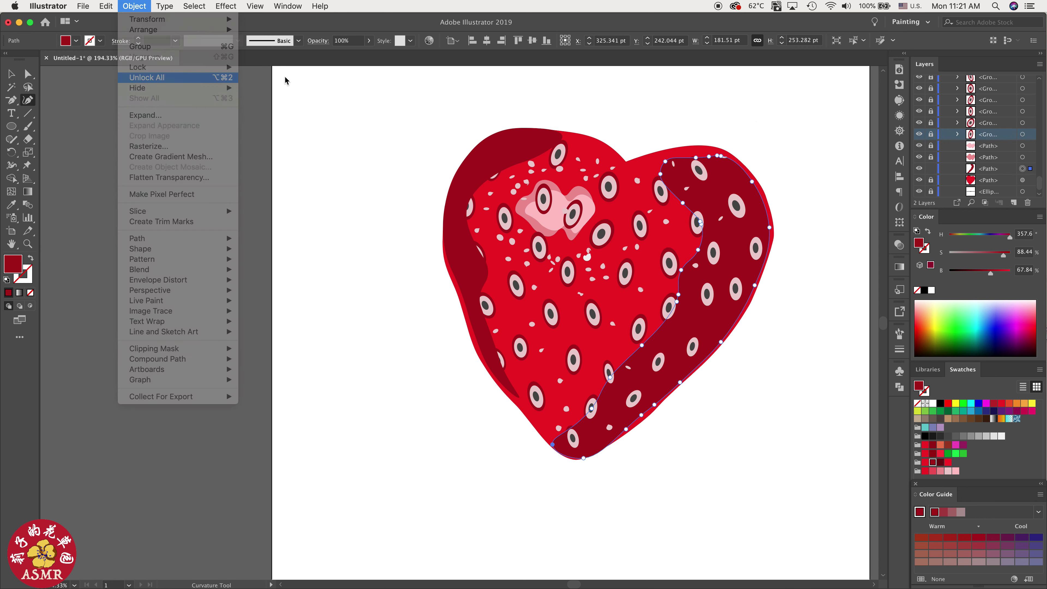
{"action": "key", "text": "v"}
{"action": "left_click", "coordinate": [830, 205]}
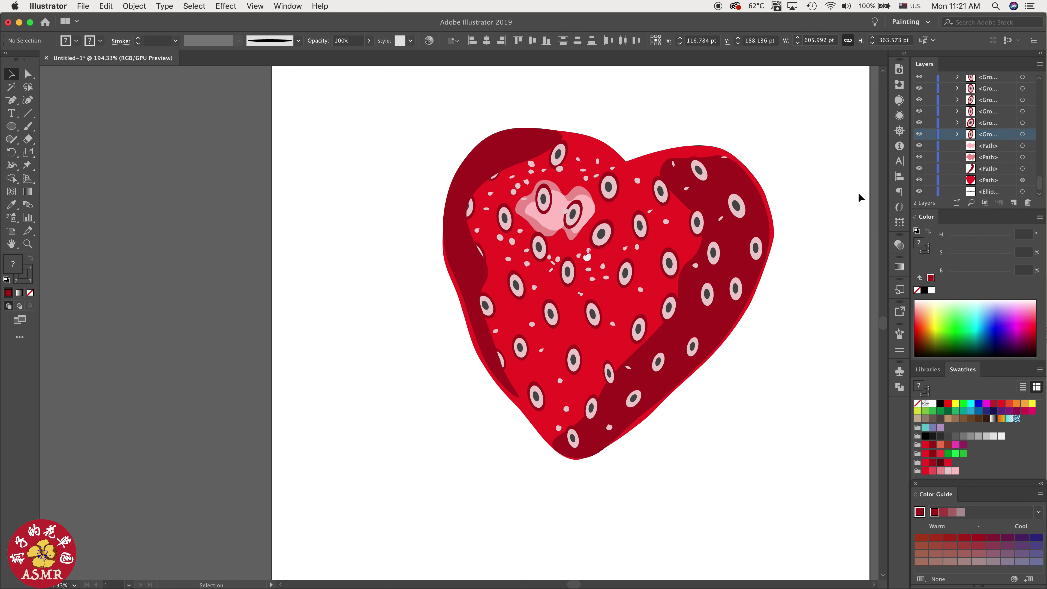
Step: Collect the seeds and specks in a new layer and stack the left shadow beneath the pink highlight, directly above the right shadow
{"action": "scroll", "coordinate": [1007, 136], "scroll_direction": "up", "scroll_amount": 20}
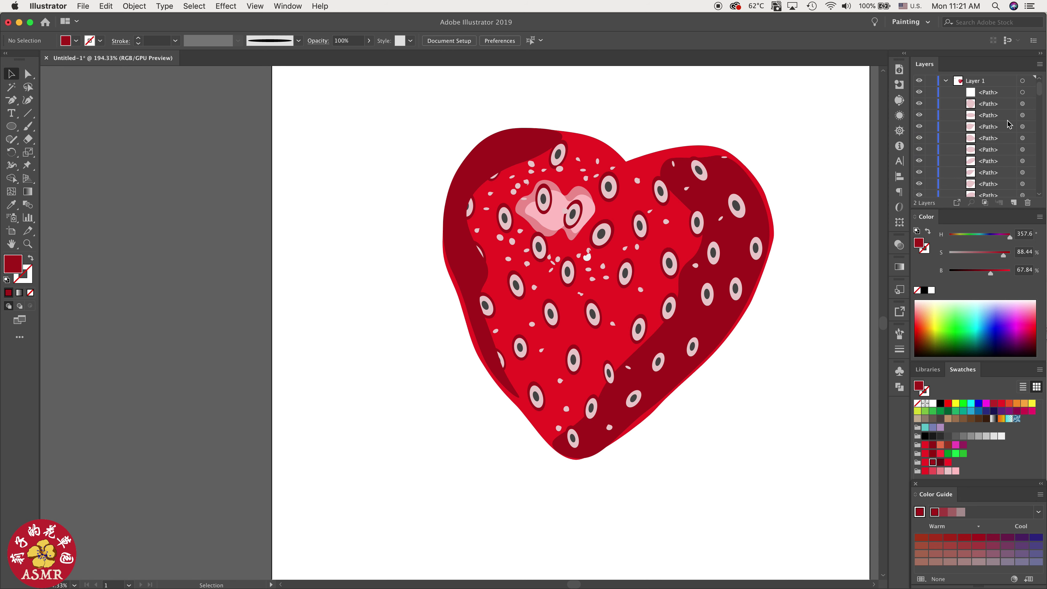
{"action": "left_click", "coordinate": [1039, 64]}
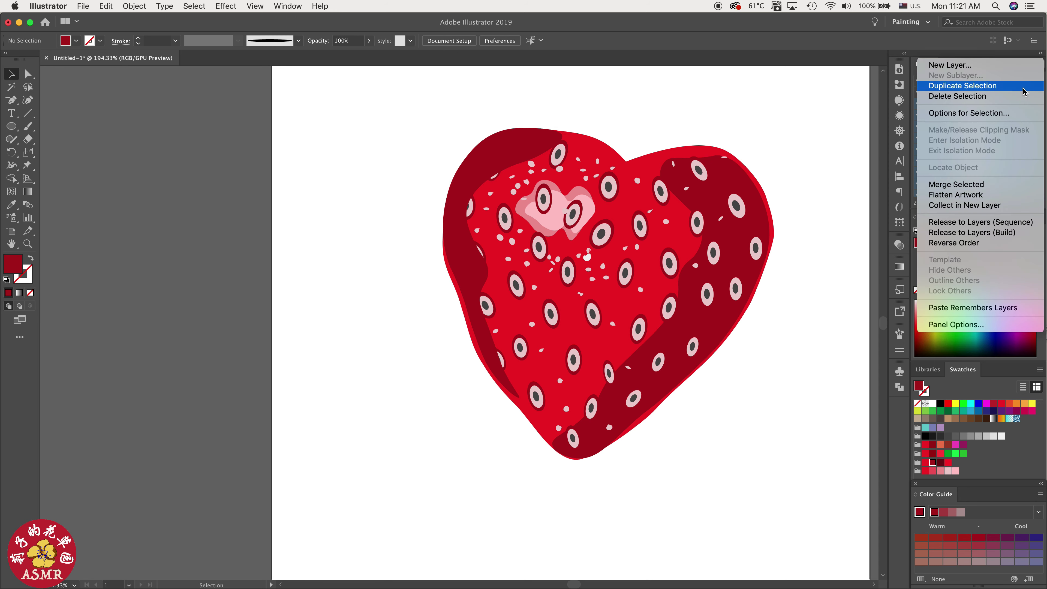
{"action": "left_click", "coordinate": [991, 204]}
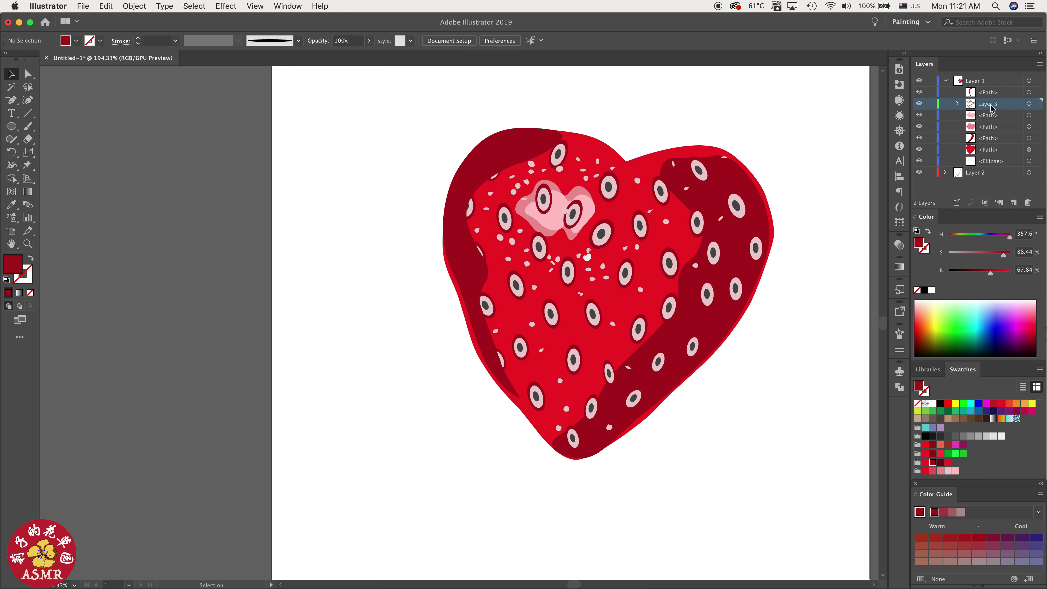
{"action": "left_click_drag", "start_coordinate": [1004, 94], "coordinate": [985, 133]}
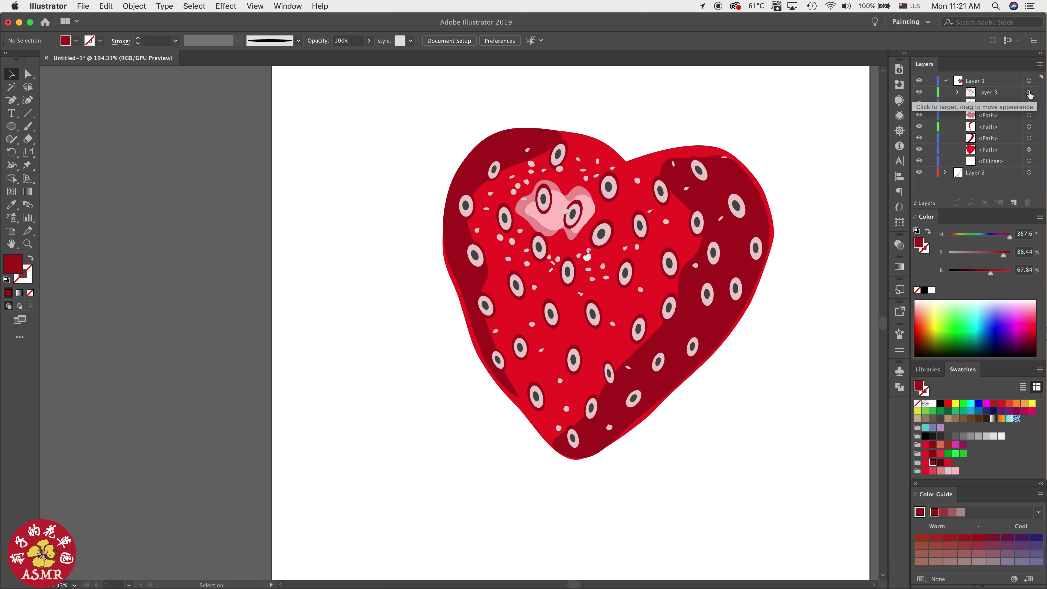
Step: Group all seeds and specks in Layer 3 and place the group directly inside Layer 1, at the top
{"action": "left_click", "coordinate": [1028, 93]}
{"action": "left_click", "coordinate": [137, 6]}
{"action": "left_click", "coordinate": [146, 47]}
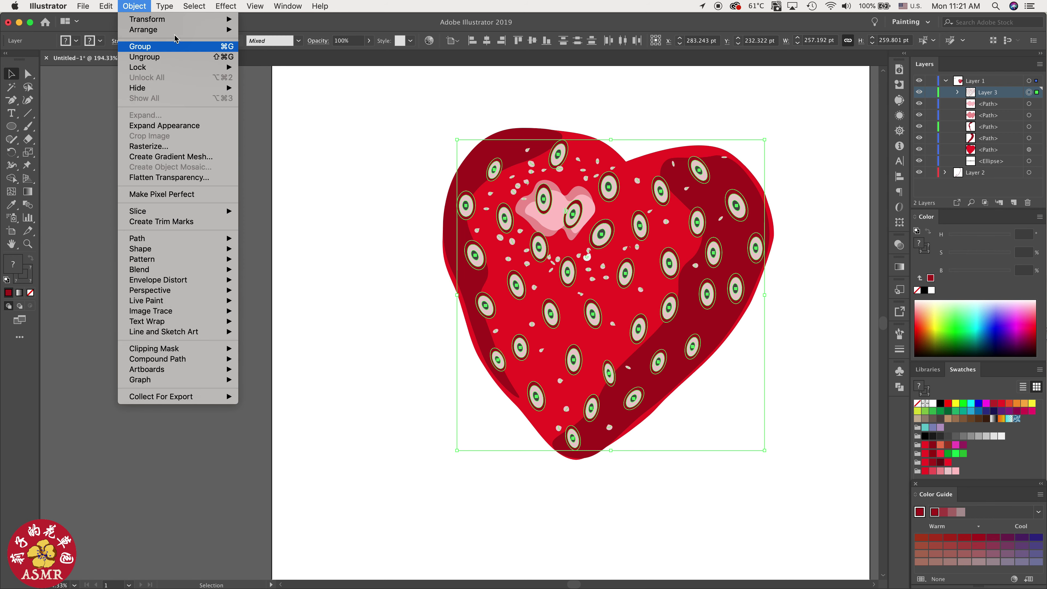
{"action": "left_click", "coordinate": [957, 93]}
{"action": "left_click_drag", "start_coordinate": [1006, 106], "coordinate": [1001, 84]}
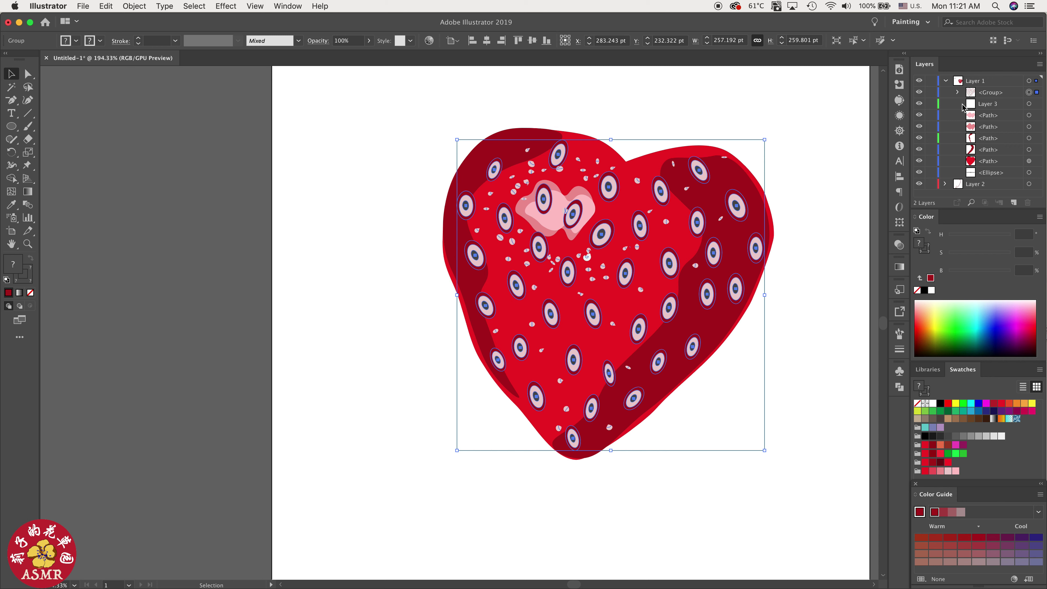
Step: Delete the empty Layer 3 and lock the group of seeds and specks
{"action": "left_click", "coordinate": [1030, 106]}
{"action": "left_click", "coordinate": [1027, 202]}
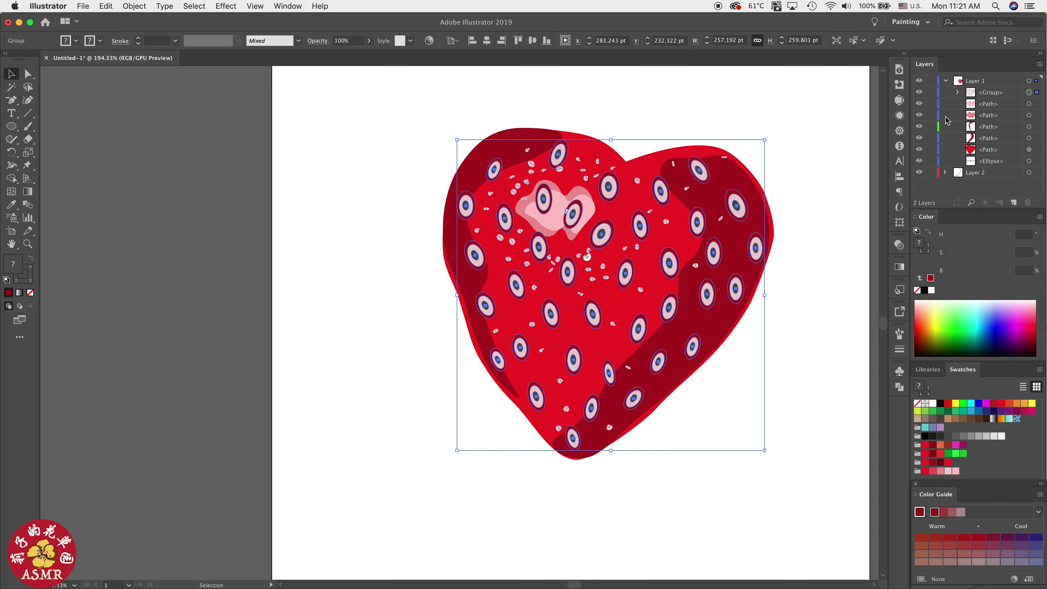
{"action": "left_click", "coordinate": [800, 242]}
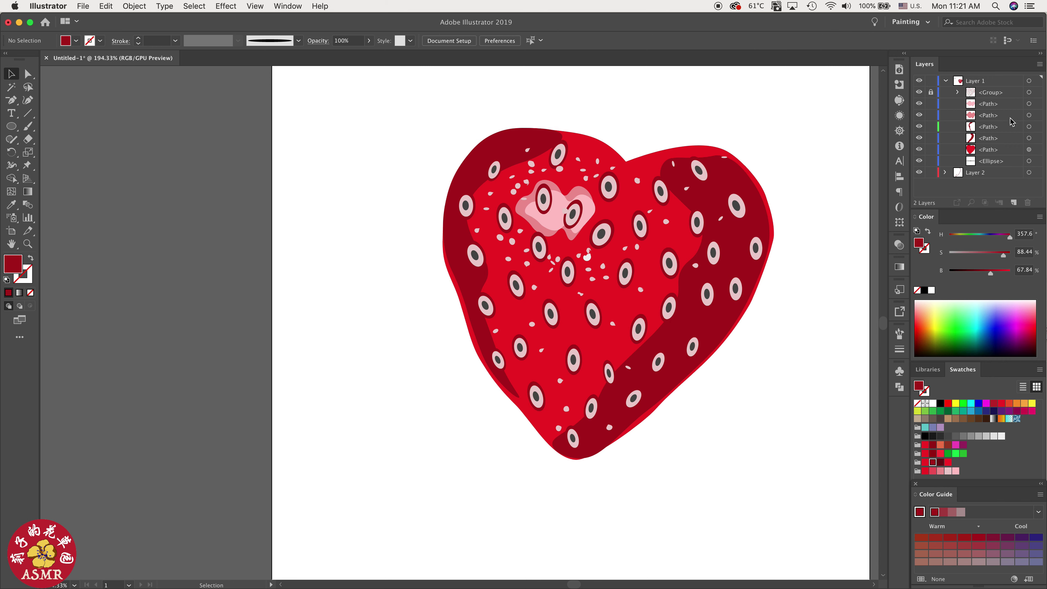
Step: Draw the right and lower edge of a large inner shape from the heart's notch around the tip with the Curvature tool
{"action": "left_click", "coordinate": [663, 223]}
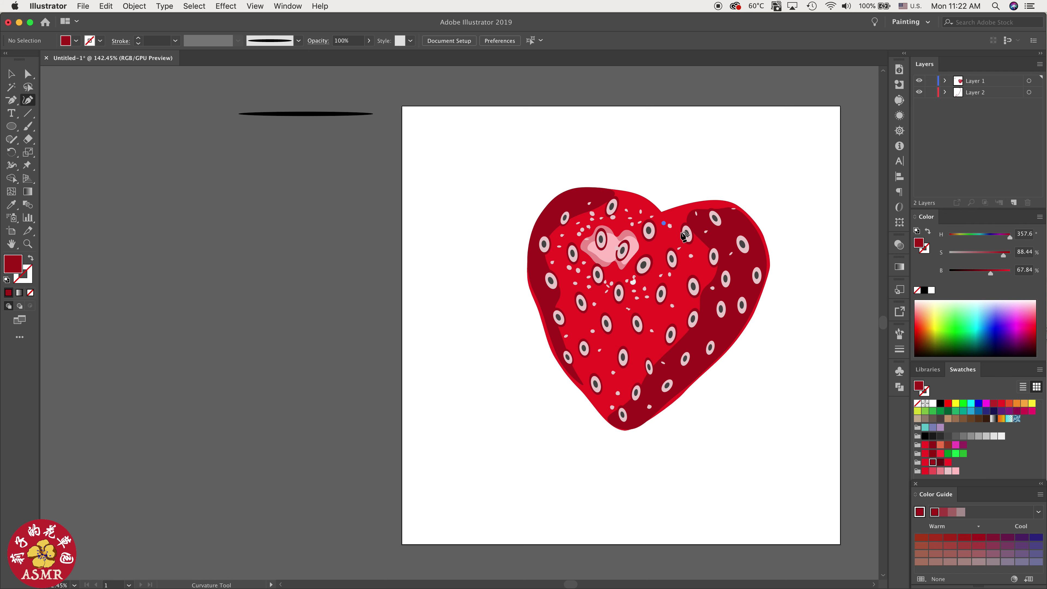
{"action": "left_click", "coordinate": [683, 227]}
{"action": "left_click", "coordinate": [698, 245]}
{"action": "left_click", "coordinate": [711, 267]}
{"action": "left_click", "coordinate": [694, 297]}
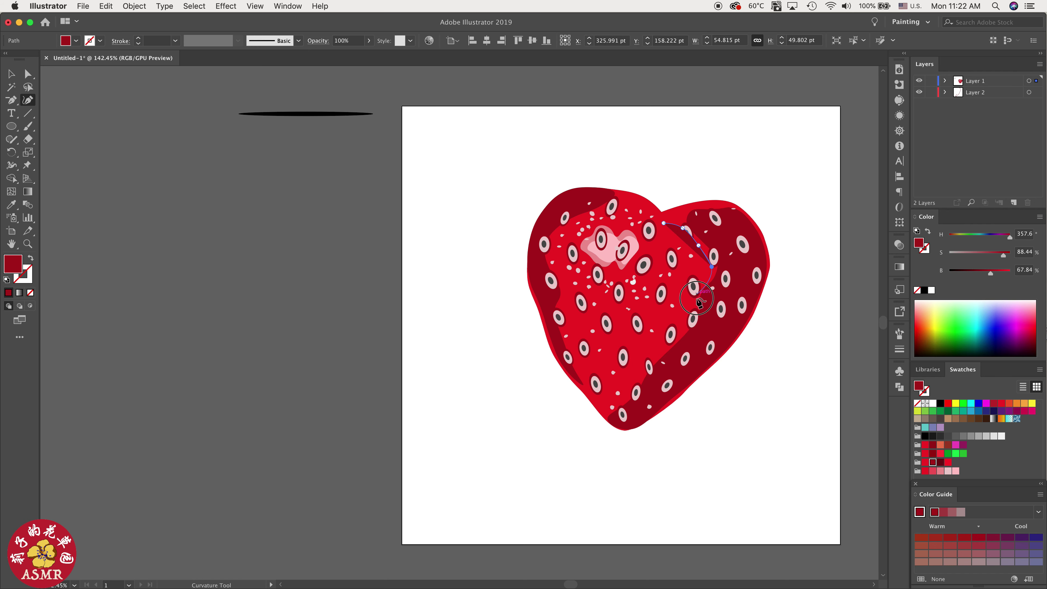
{"action": "left_click", "coordinate": [683, 329]}
{"action": "left_click", "coordinate": [649, 351]}
{"action": "left_click", "coordinate": [638, 383]}
{"action": "left_click", "coordinate": [620, 405]}
{"action": "left_click", "coordinate": [599, 400]}
{"action": "left_click", "coordinate": [576, 374]}
Step: Continue the inner shape up the heart's left side and close it at the notch, about 187 by 234 pt overall
{"action": "left_click", "coordinate": [566, 337]}
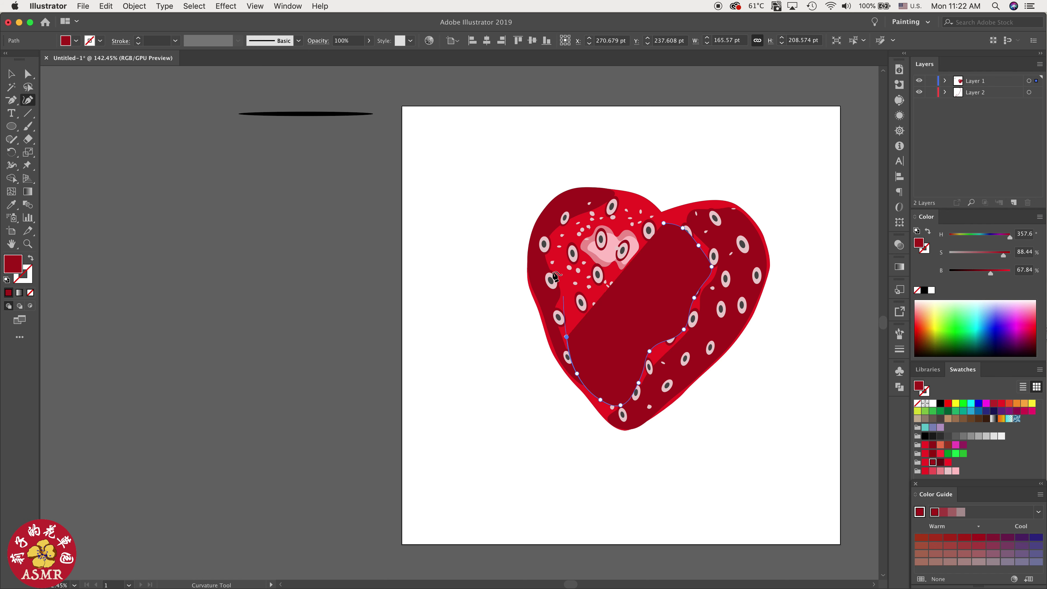
{"action": "left_click", "coordinate": [563, 296]}
{"action": "left_click", "coordinate": [554, 255]}
{"action": "left_click", "coordinate": [584, 216]}
{"action": "left_click", "coordinate": [617, 201]}
{"action": "left_click", "coordinate": [645, 213]}
{"action": "left_click", "coordinate": [663, 223]}
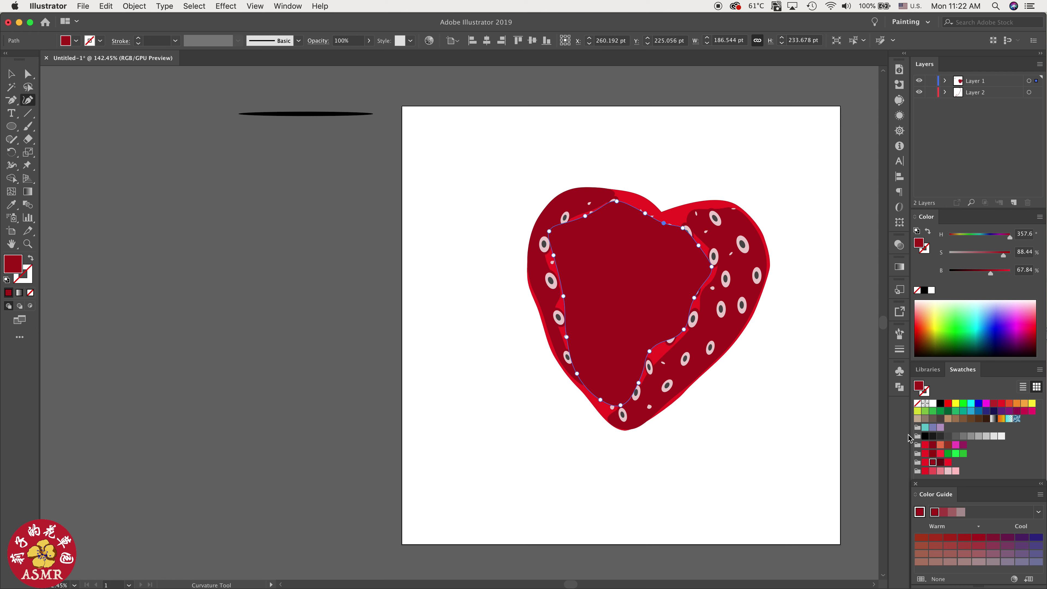
Step: Stack the inner shape directly above the red heart and fill it with the rose red swatch (H 357.8, S 63.29, B 92.94)
{"action": "left_click", "coordinate": [944, 83]}
{"action": "left_click_drag", "start_coordinate": [1007, 93], "coordinate": [1003, 155]}
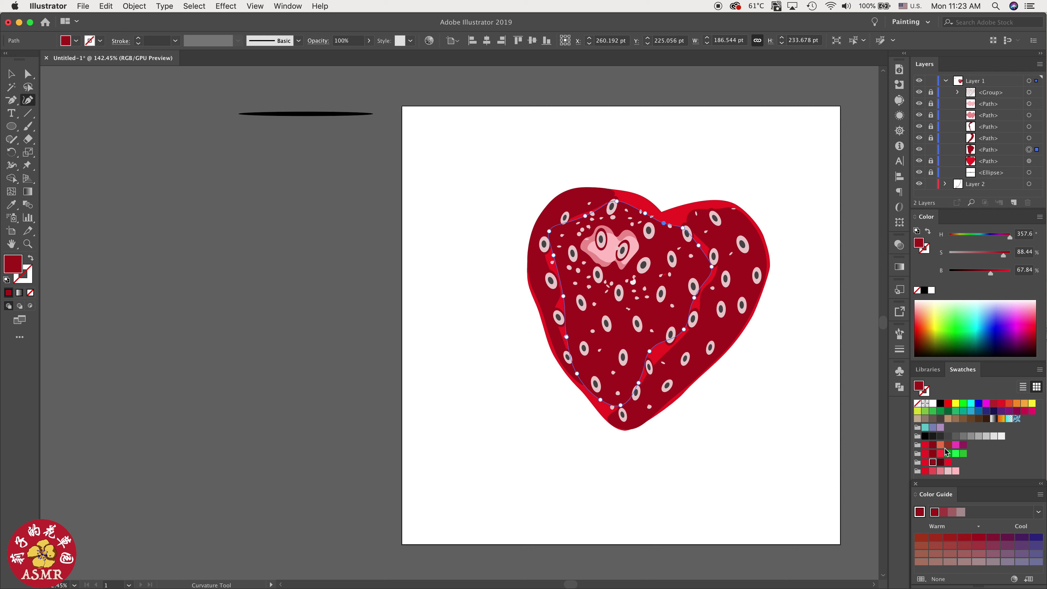
{"action": "left_click", "coordinate": [933, 471]}
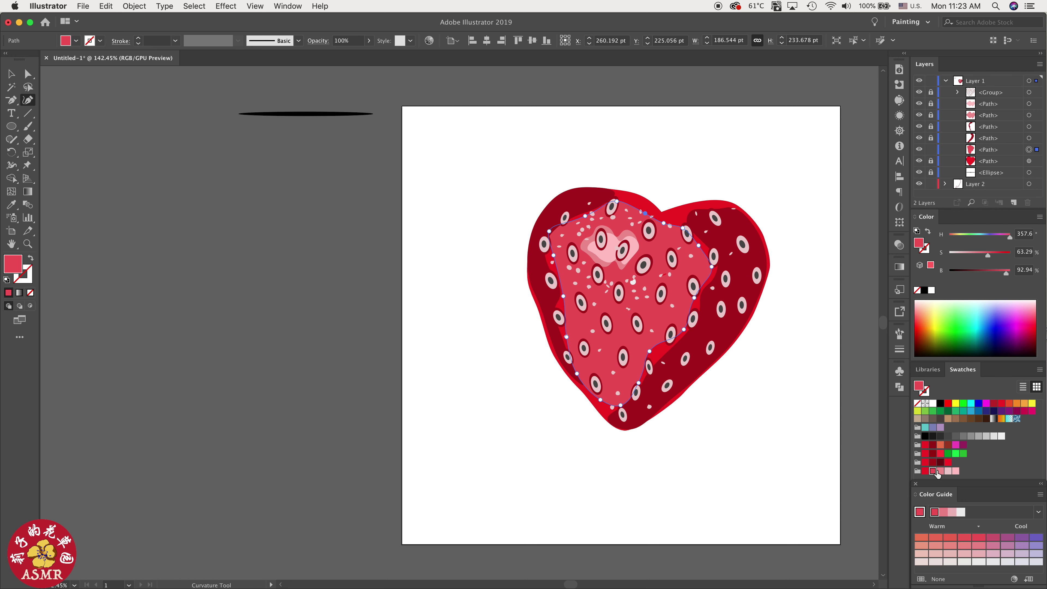
Step: Scale the rose red inner shape down slightly and reposition it between the two dark red shadows
{"action": "key", "text": "v"}
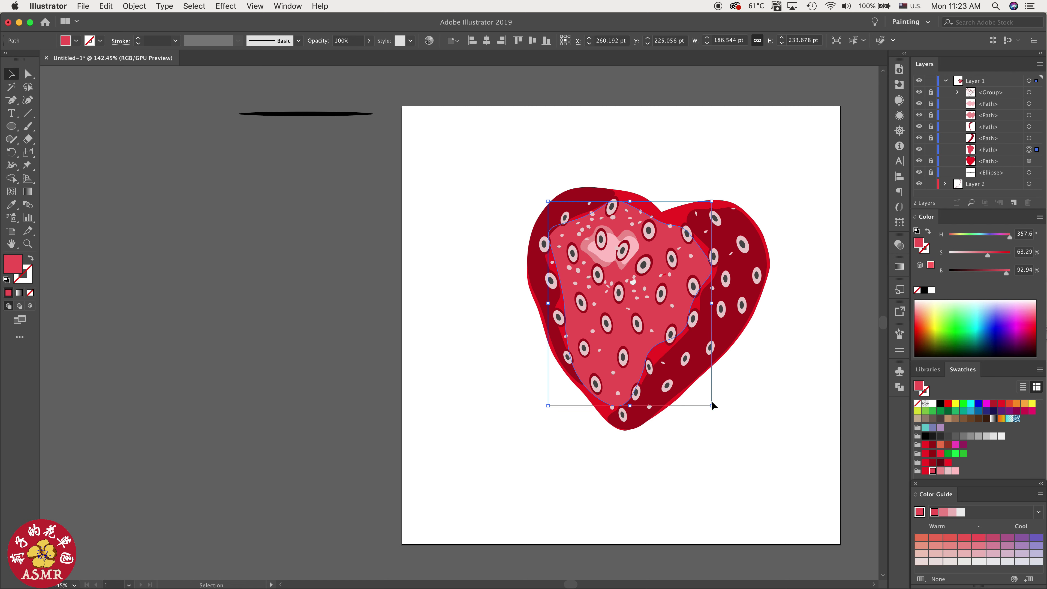
{"action": "left_click_drag", "start_coordinate": [712, 406], "coordinate": [694, 383]}
{"action": "left_click_drag", "start_coordinate": [644, 311], "coordinate": [656, 318]}
{"action": "left_click", "coordinate": [757, 388]}
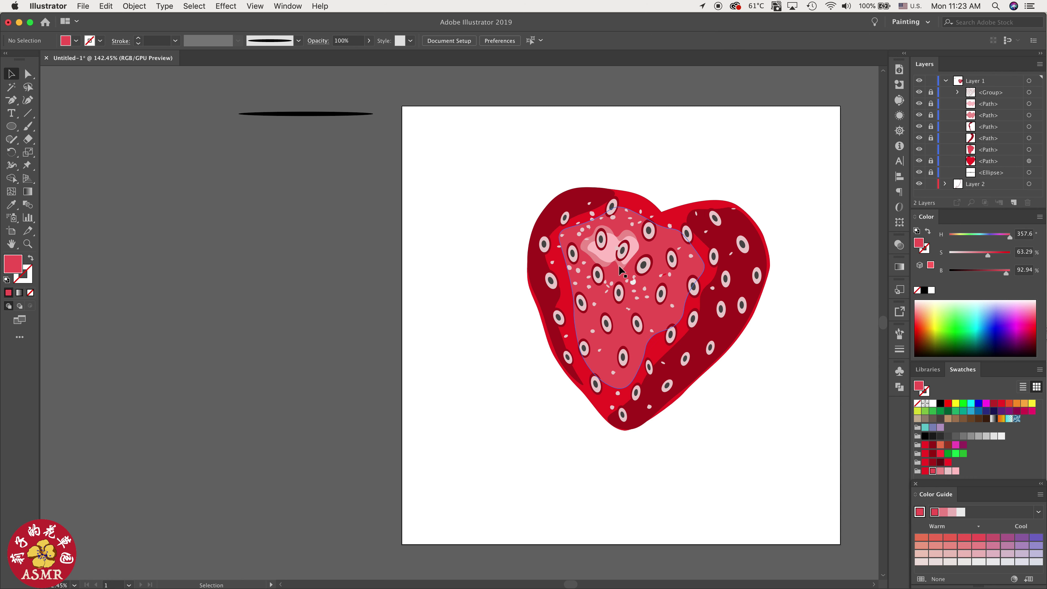
Step: Unlock both highlight shapes, enlarge the outer one to about 103 by 120 pt and recolor it to H 358.1, S 49.8, B 100
{"action": "left_click", "coordinate": [930, 116]}
{"action": "left_click", "coordinate": [931, 104]}
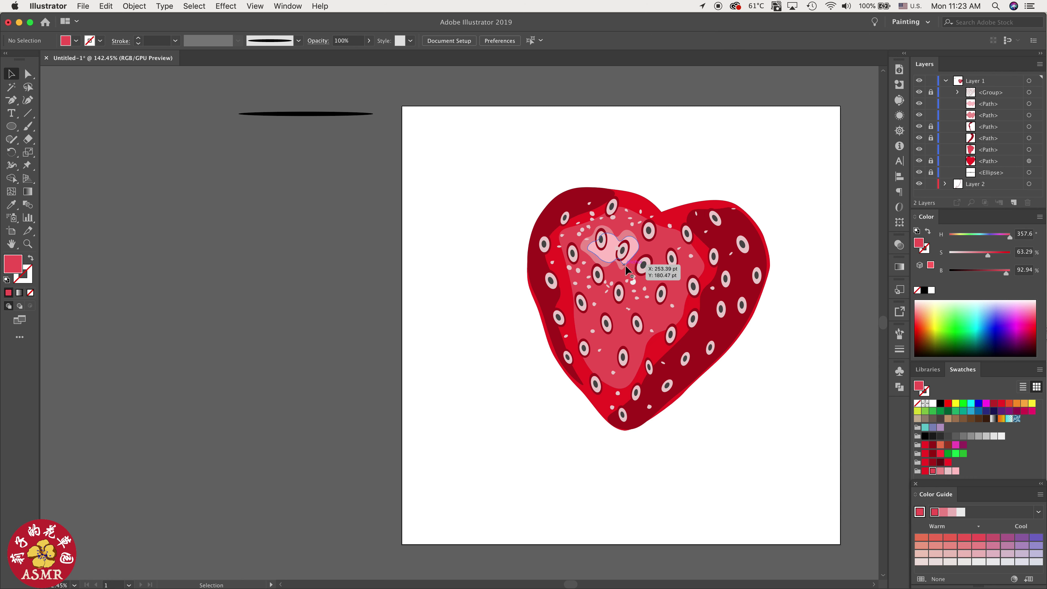
{"action": "left_click", "coordinate": [622, 269]}
{"action": "left_click_drag", "start_coordinate": [639, 270], "coordinate": [671, 331]}
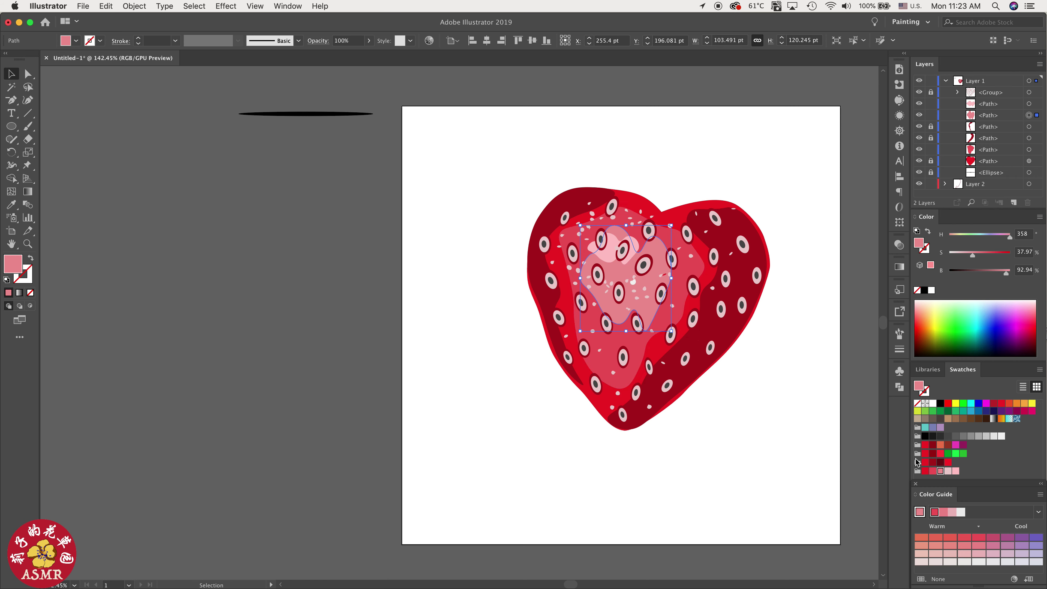
{"action": "left_click_drag", "start_coordinate": [974, 259], "coordinate": [1011, 277]}
{"action": "left_click", "coordinate": [794, 309]}
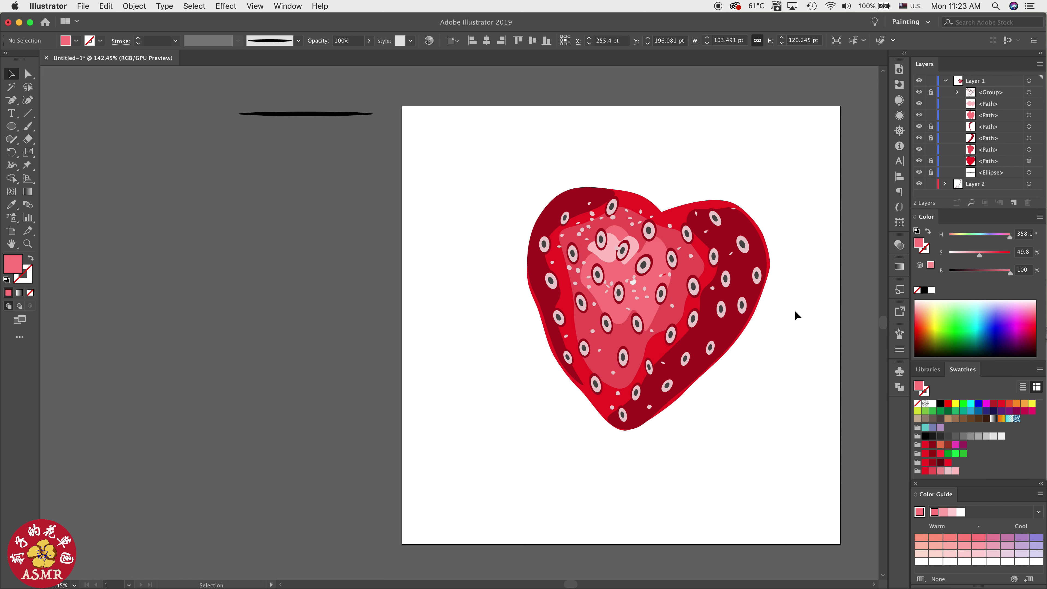
Step: Enlarge the inner highlight to about 68 by 58 pt and recolor it to pale pink with H 356.4, S 14.17, B 94.12
{"action": "left_click", "coordinate": [618, 258]}
{"action": "left_click_drag", "start_coordinate": [613, 265], "coordinate": [644, 288]}
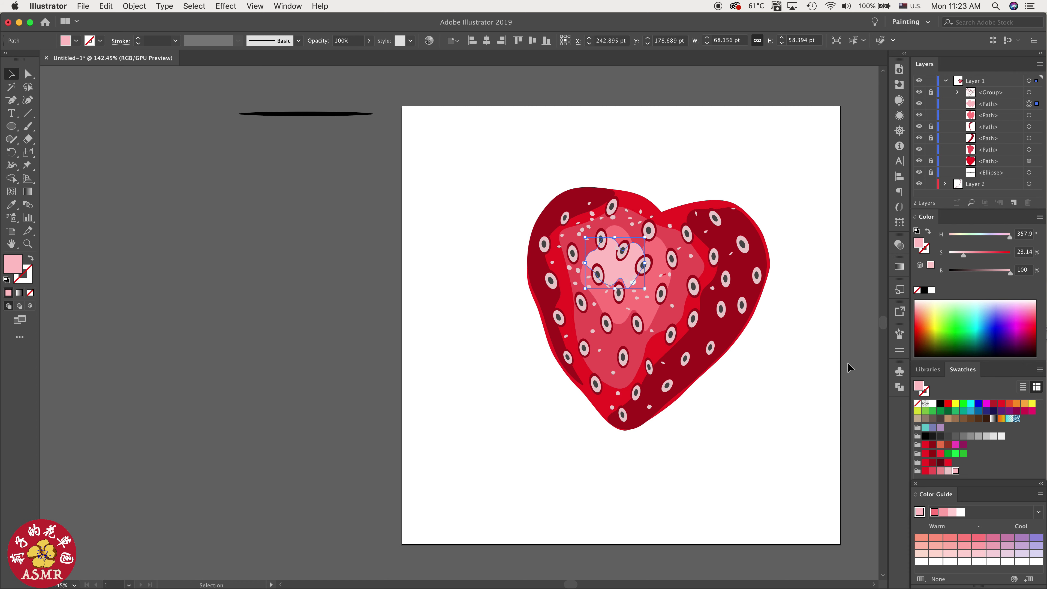
{"action": "left_click_drag", "start_coordinate": [1012, 275], "coordinate": [958, 257]}
{"action": "left_click", "coordinate": [805, 354]}
Step: Unlock the base red heart shape and select it
{"action": "scroll", "coordinate": [722, 401], "scroll_direction": "down", "scroll_amount": 3}
{"action": "scroll", "coordinate": [721, 400], "scroll_direction": "down", "scroll_amount": 3}
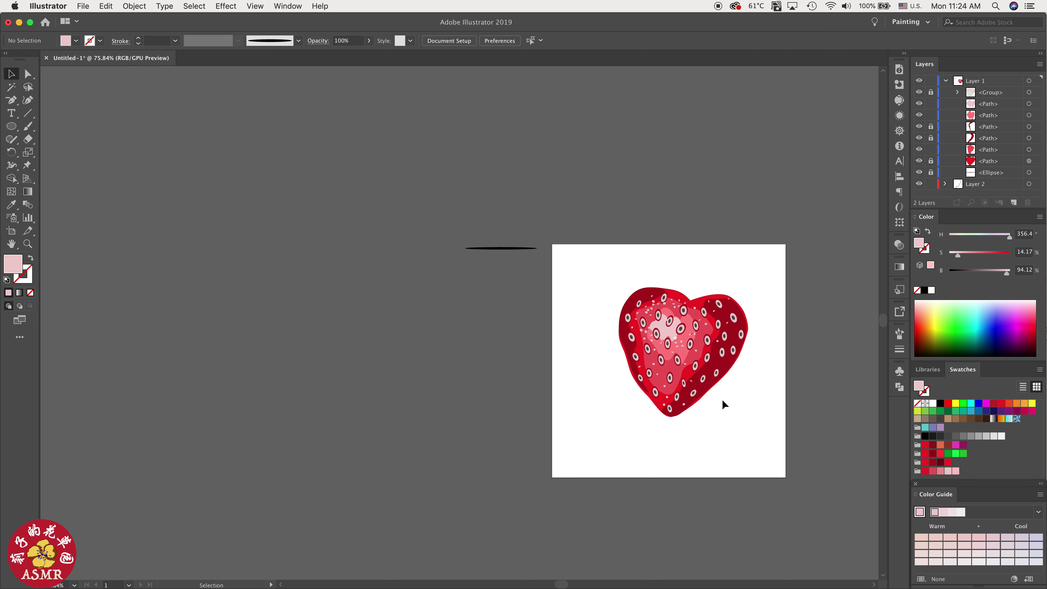
{"action": "scroll", "coordinate": [721, 399], "scroll_direction": "up", "scroll_amount": 5}
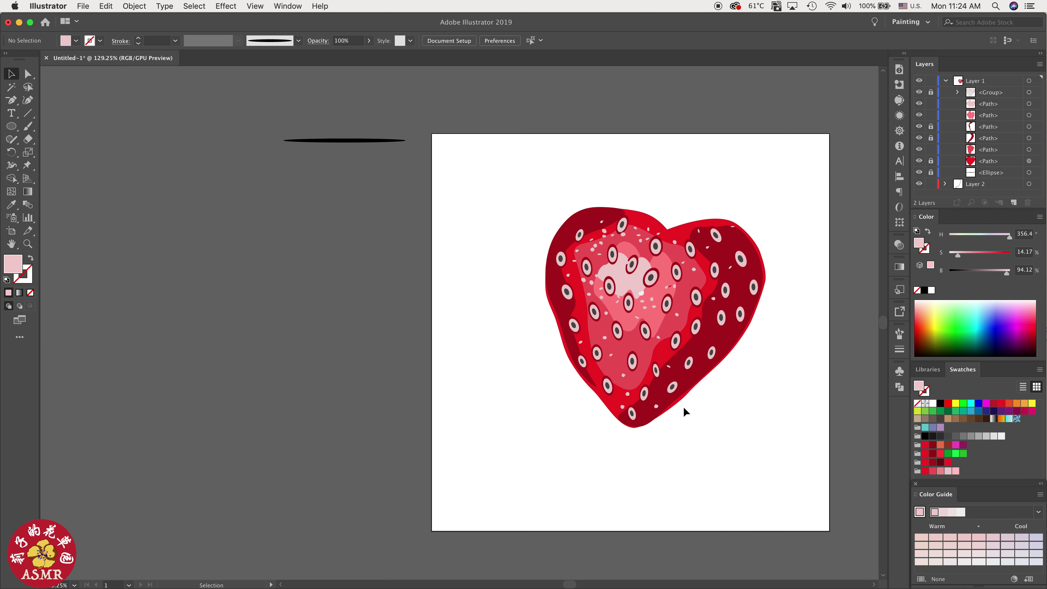
{"action": "left_click", "coordinate": [930, 160]}
{"action": "left_click", "coordinate": [1014, 164]}
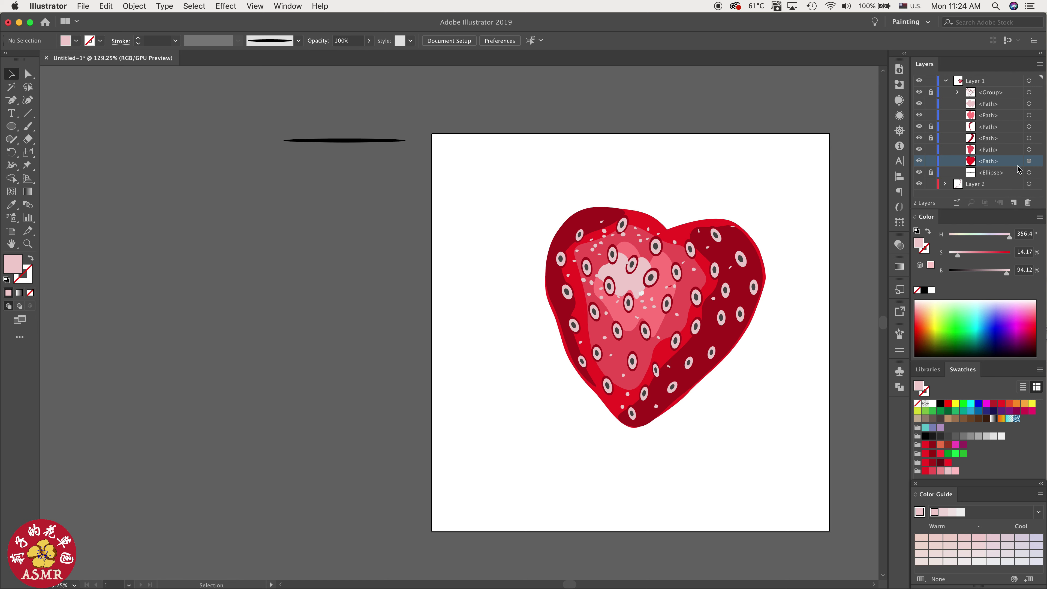
{"action": "left_click", "coordinate": [1028, 161]}
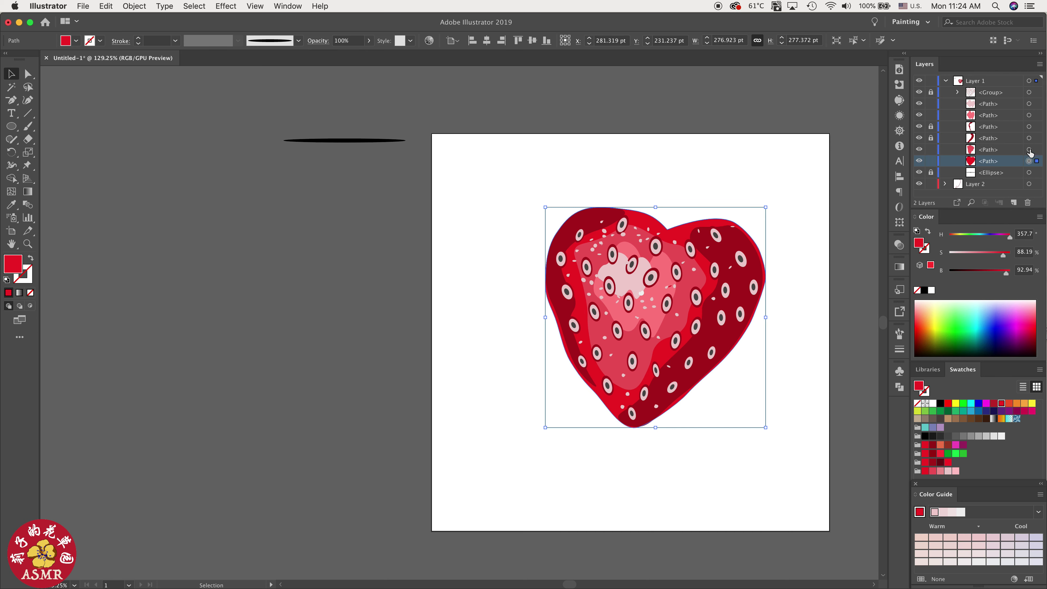
Step: Try a lighter pink fill (H 358, S 37.97, B 92.94) on the base heart and return it to red
{"action": "left_click", "coordinate": [924, 471]}
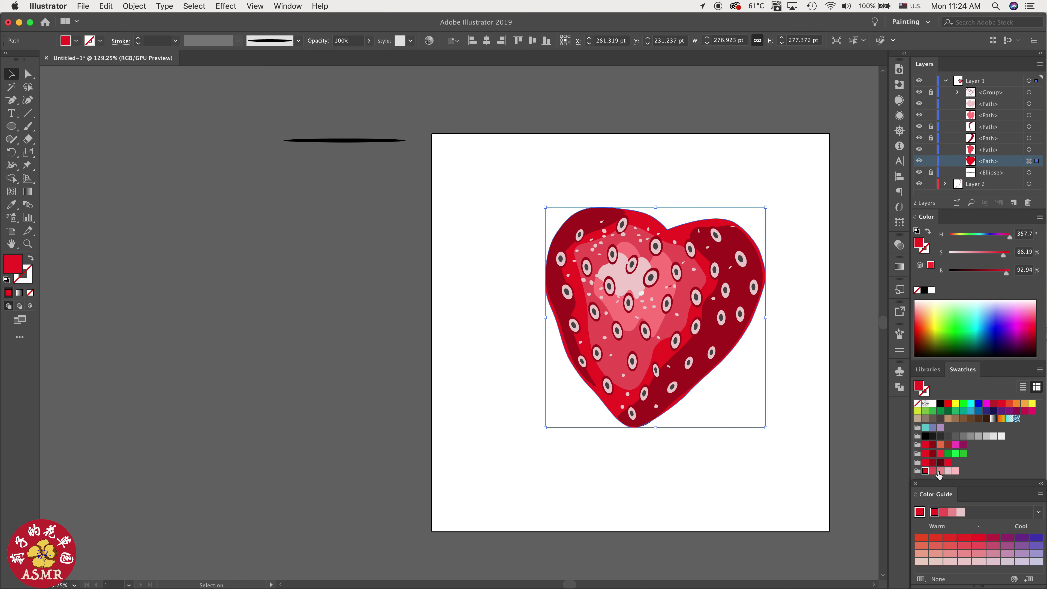
{"action": "left_click", "coordinate": [943, 513]}
{"action": "left_click", "coordinate": [951, 513]}
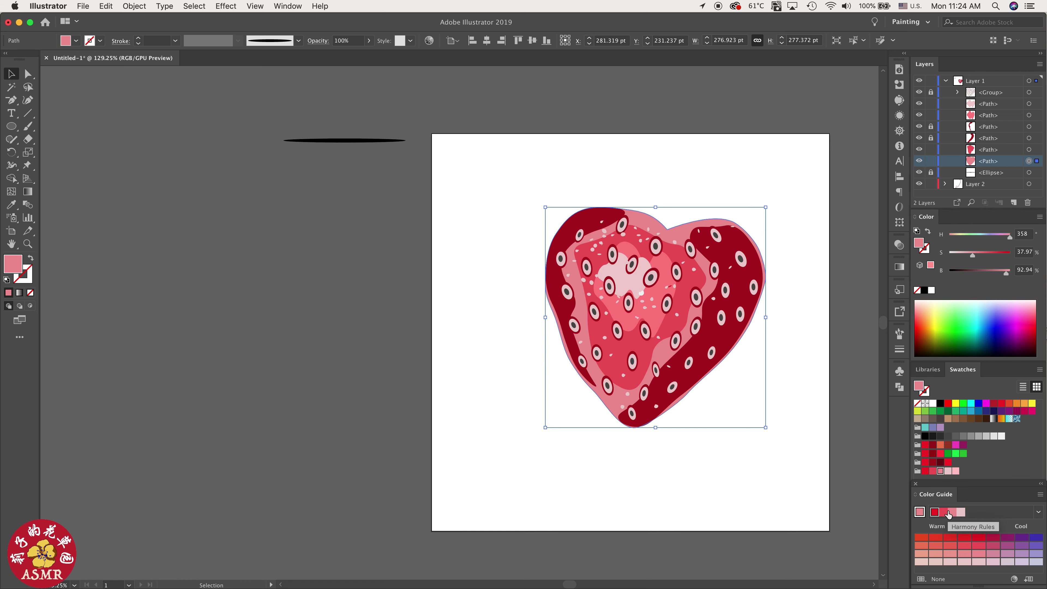
{"action": "left_click", "coordinate": [925, 471]}
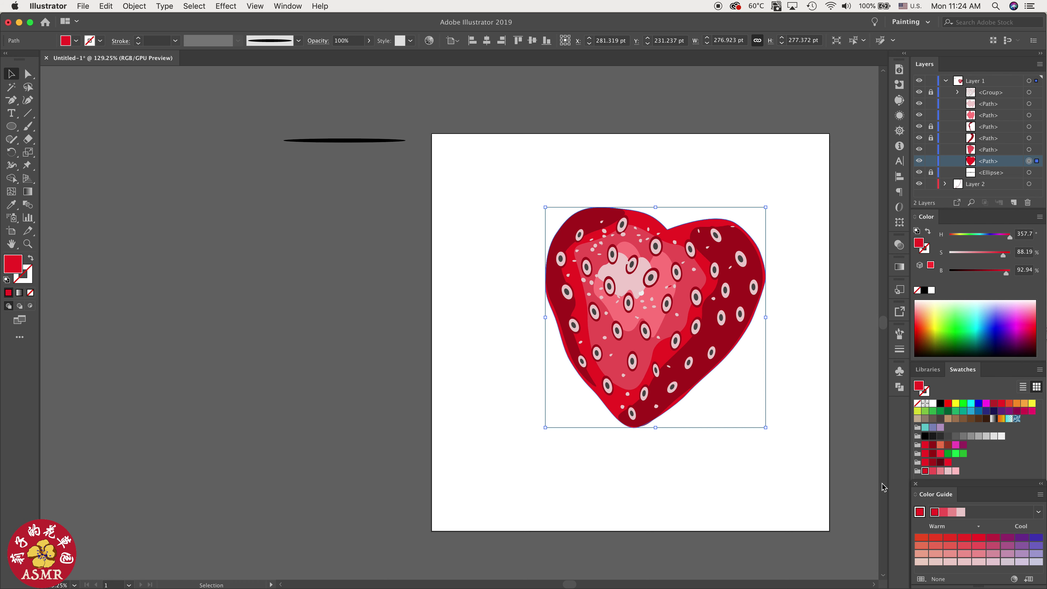
Step: Draw a pointed teardrop leaf about 35 by 85 pt beside the artboard with the Curvature tool and fill it green (H 133.1, S 100, B 62.75)
{"action": "left_click", "coordinate": [368, 280]}
{"action": "key", "text": "shift+grave"}
{"action": "left_click", "coordinate": [361, 187]}
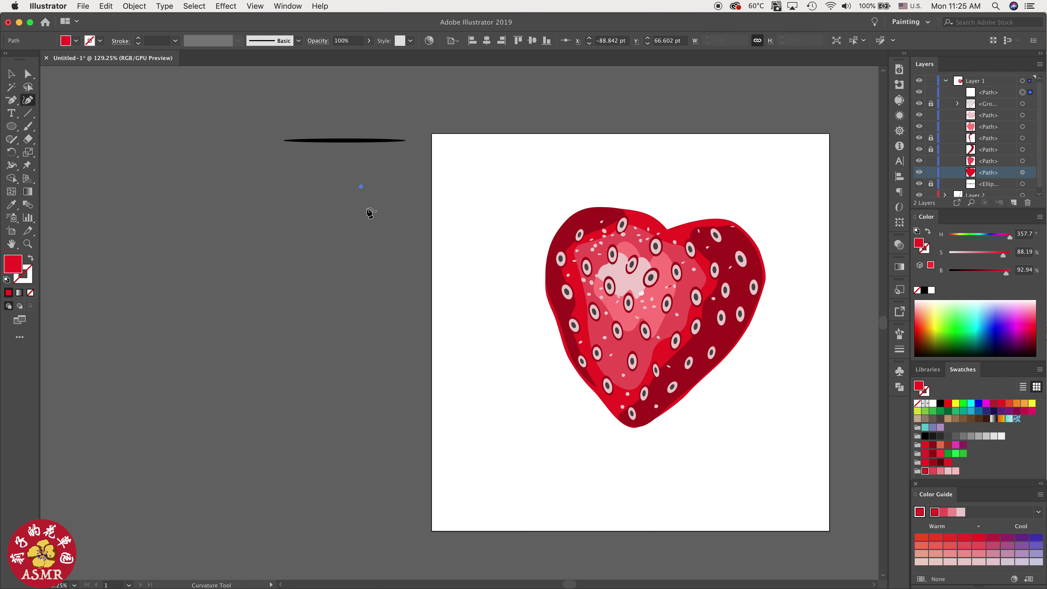
{"action": "left_click", "coordinate": [365, 208]}
{"action": "left_click", "coordinate": [364, 234]}
{"action": "left_click", "coordinate": [355, 240]}
{"action": "left_click", "coordinate": [342, 237]}
{"action": "left_click", "coordinate": [342, 222]}
{"action": "left_click", "coordinate": [351, 197]}
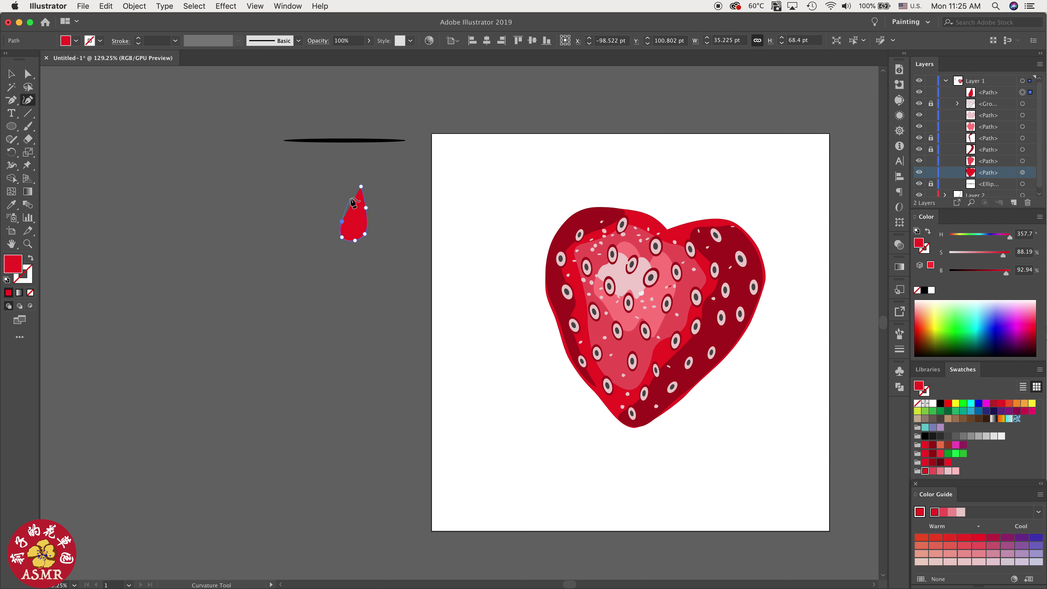
{"action": "left_click", "coordinate": [359, 173]}
{"action": "left_click", "coordinate": [361, 187]}
{"action": "left_click", "coordinate": [947, 454]}
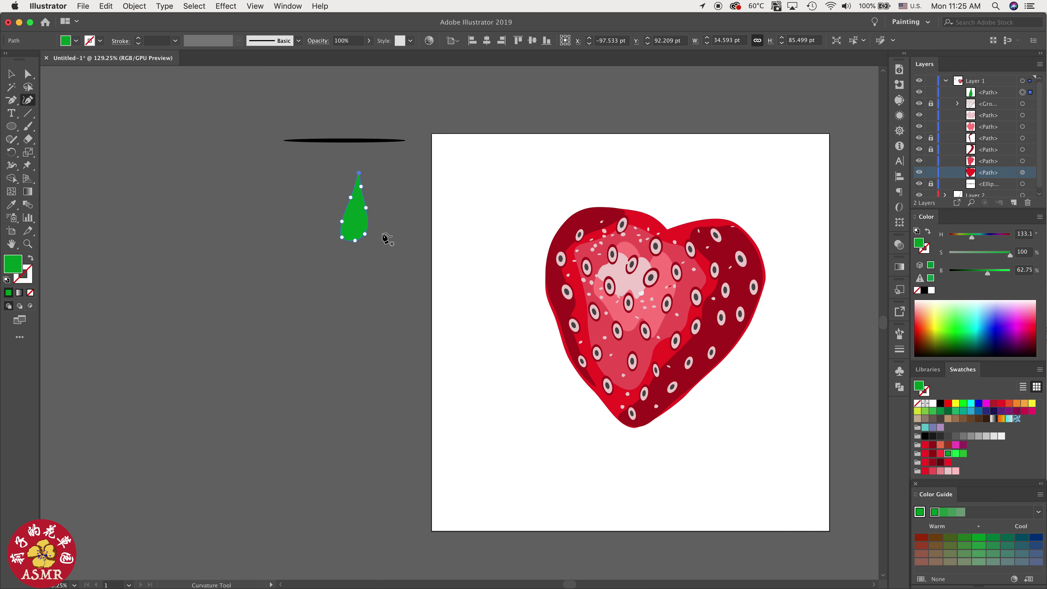
Step: Duplicate the green leaf with a slight offset and fill the copy pale green (H 121.1, S 27.96, B 72.94)
{"action": "key", "text": "v"}
{"action": "left_click_drag", "start_coordinate": [359, 224], "coordinate": [362, 230], "text": "alt"}
{"action": "left_click", "coordinate": [963, 453]}
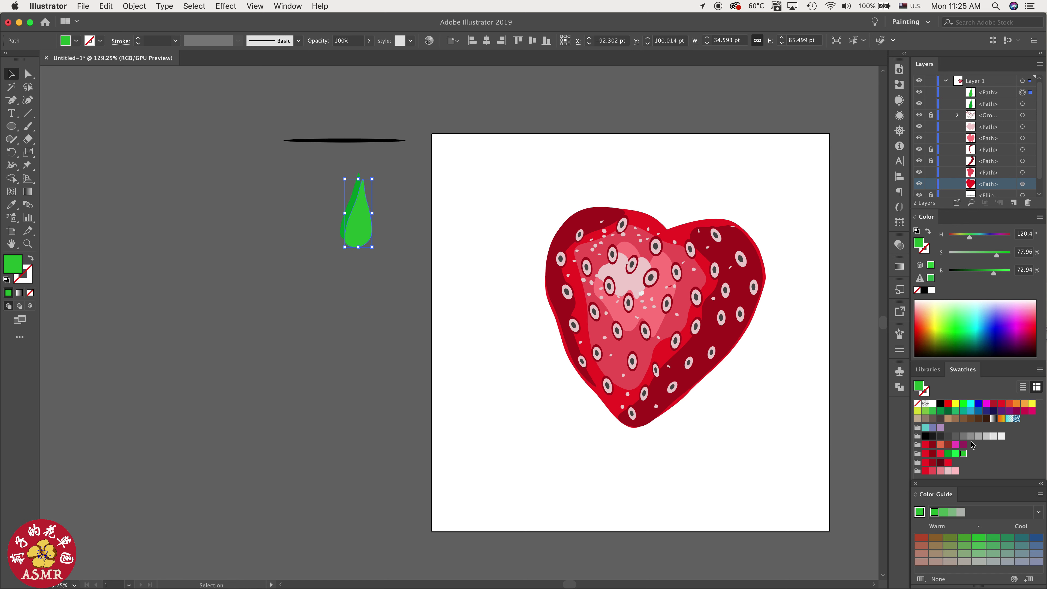
{"action": "left_click", "coordinate": [954, 512]}
Step: Scale the pale green copy proportionally to a height of 65 pt
{"action": "left_click", "coordinate": [898, 224]}
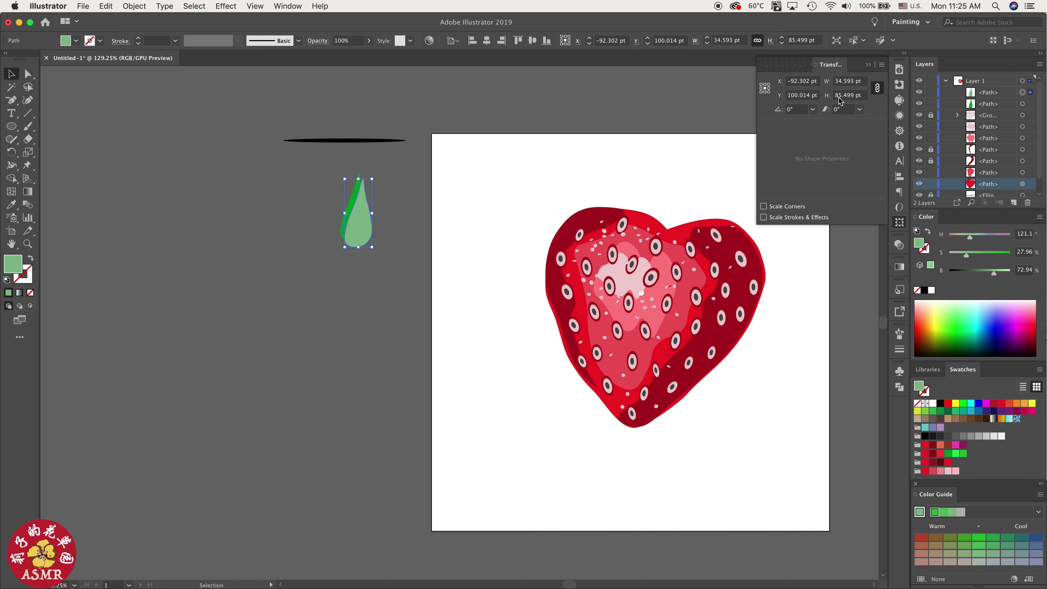
{"action": "double_click", "coordinate": [841, 99]}
{"action": "type", "text": "65"}
{"action": "key", "text": "Return"}
{"action": "left_click", "coordinate": [899, 222]}
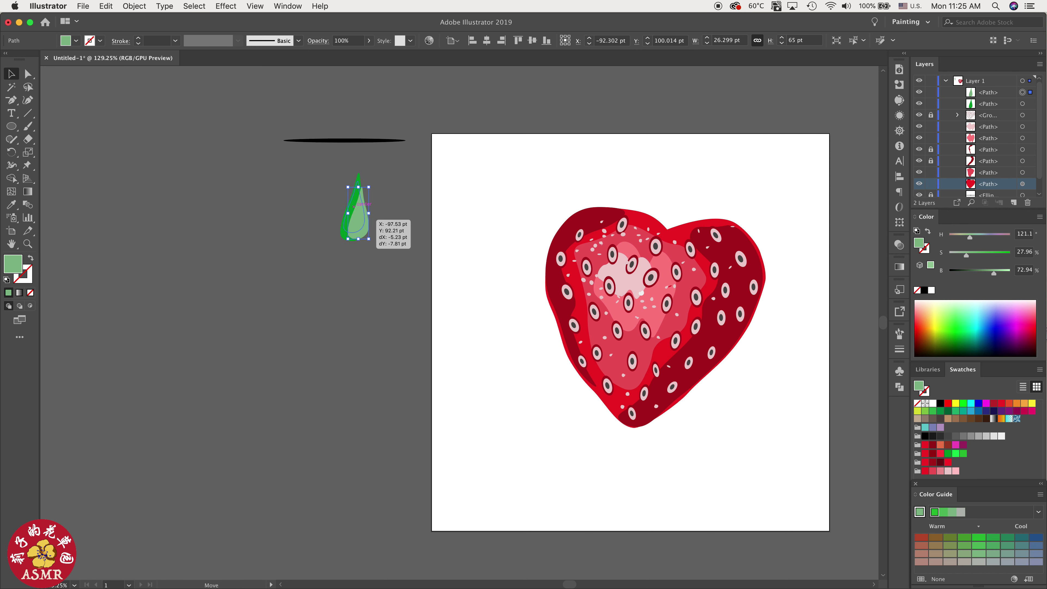
Step: Move the pale green copy up toward the tip of the green leaf
{"action": "left_click_drag", "start_coordinate": [356, 220], "coordinate": [335, 195]}
{"action": "key", "text": "Right"}
{"action": "key", "text": "Right"}
{"action": "key", "text": "Right"}
{"action": "key", "text": "Right"}
{"action": "key", "text": "Right"}
{"action": "key", "text": "Right"}
{"action": "key", "text": "Right"}
{"action": "key", "text": "Right"}
{"action": "key", "text": "Right"}
Step: Resize the pale green shape smaller and tilt it to fit along the leaf's upper left side
{"action": "scroll", "coordinate": [371, 202], "scroll_direction": "up", "scroll_amount": 10}
{"action": "left_click_drag", "start_coordinate": [347, 280], "coordinate": [332, 283]}
{"action": "left_click_drag", "start_coordinate": [336, 227], "coordinate": [324, 227]}
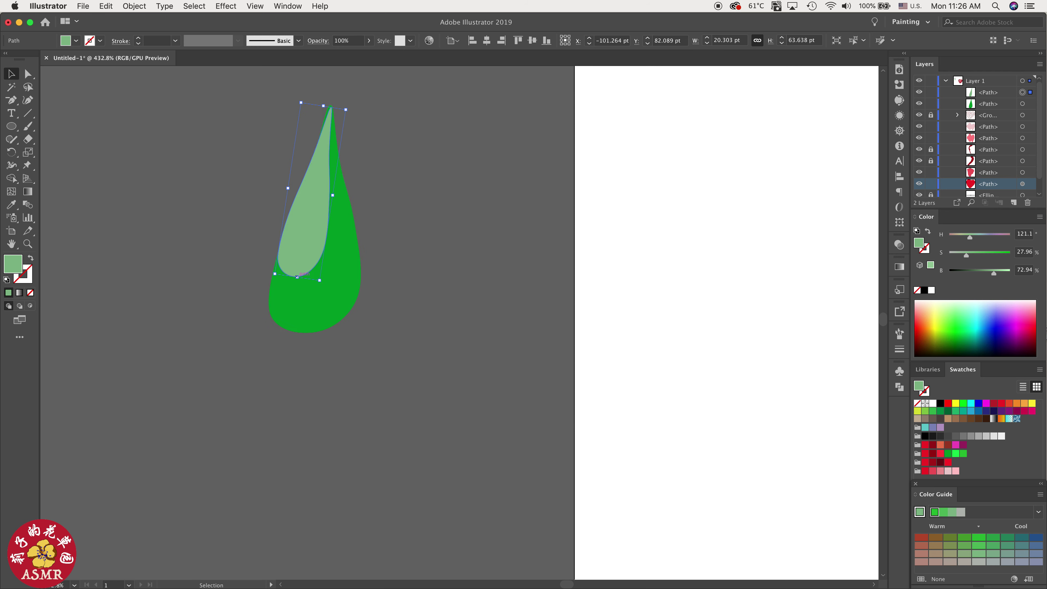
{"action": "left_click_drag", "start_coordinate": [297, 276], "coordinate": [329, 231]}
{"action": "left_click", "coordinate": [333, 239]}
{"action": "left_click", "coordinate": [381, 233]}
{"action": "left_click_drag", "start_coordinate": [360, 99], "coordinate": [354, 96]}
Step: Reshape the pale green highlight's lower left anchors and handles so the shape meets the leaf's left edge
{"action": "key", "text": "a"}
{"action": "left_click_drag", "start_coordinate": [291, 248], "coordinate": [279, 247]}
{"action": "left_click", "coordinate": [294, 215]}
{"action": "scroll", "coordinate": [293, 218], "scroll_direction": "up", "scroll_amount": 5}
{"action": "left_click_drag", "start_coordinate": [295, 210], "coordinate": [294, 210]}
{"action": "left_click_drag", "start_coordinate": [281, 268], "coordinate": [273, 261]}
{"action": "left_click_drag", "start_coordinate": [294, 210], "coordinate": [292, 205]}
{"action": "scroll", "coordinate": [418, 312], "scroll_direction": "down", "scroll_amount": 4}
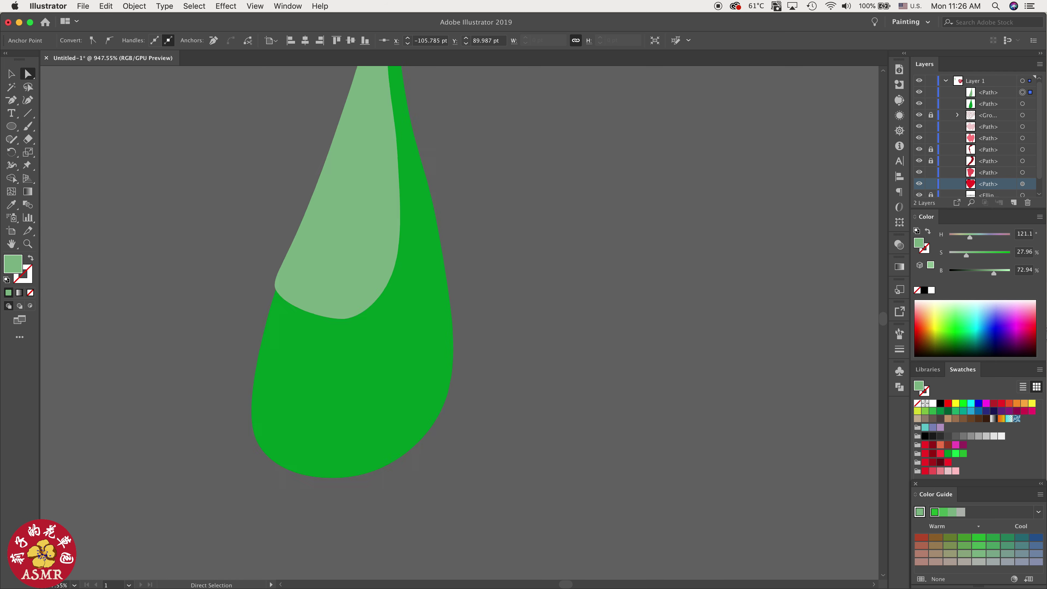
Step: Adjust the highlight's tip anchor and its left handle to match the point of the green leaf
{"action": "scroll", "coordinate": [398, 123], "scroll_direction": "up", "scroll_amount": 6}
{"action": "left_click_drag", "start_coordinate": [403, 92], "coordinate": [408, 89]}
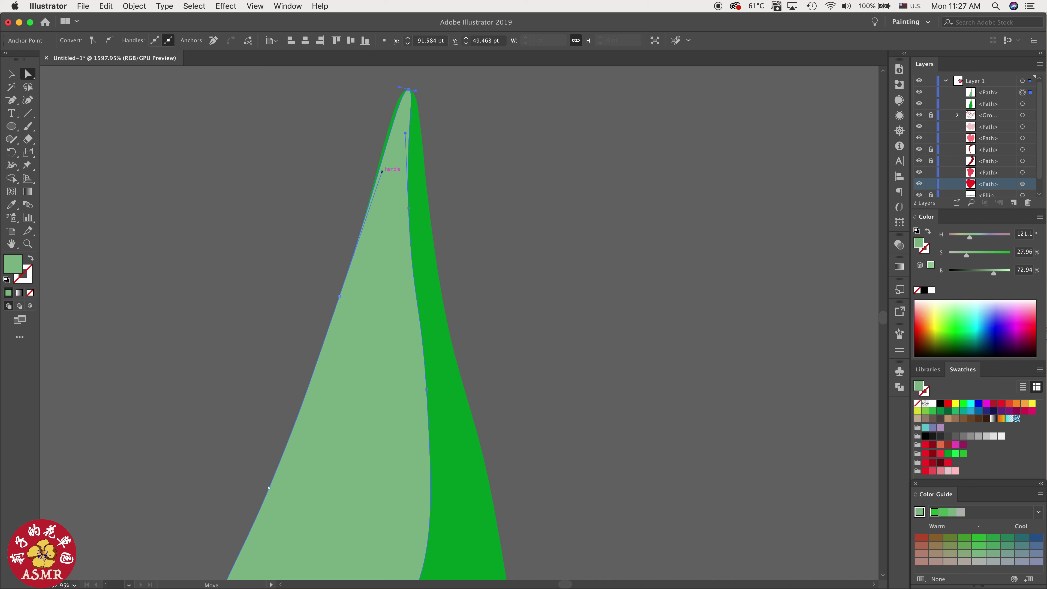
{"action": "left_click_drag", "start_coordinate": [382, 170], "coordinate": [377, 155]}
{"action": "scroll", "coordinate": [465, 312], "scroll_direction": "down", "scroll_amount": 5}
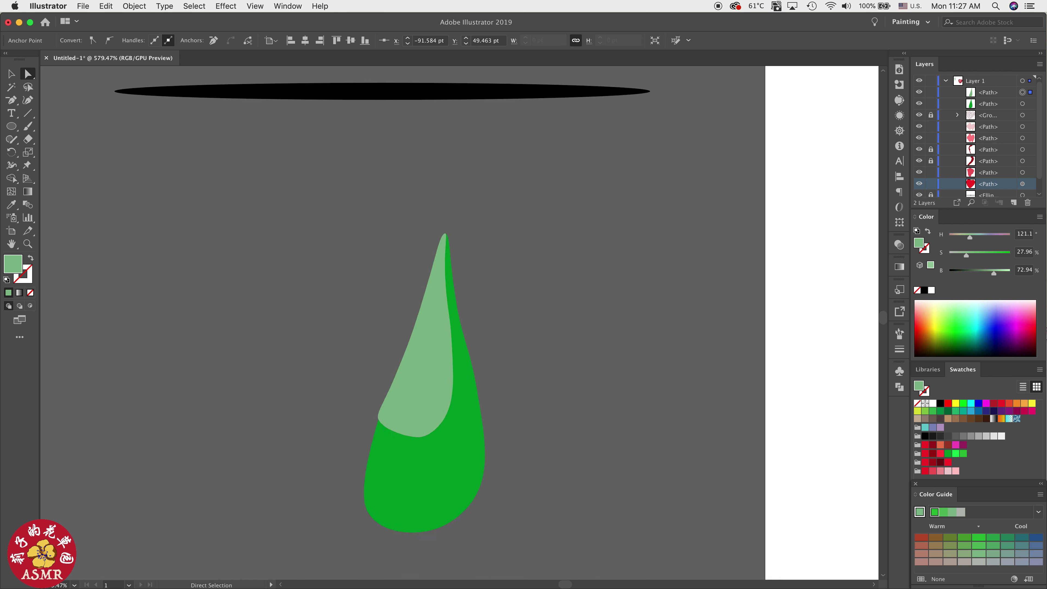
Step: Pull in the highlight's lower right and bottom anchors and refine the curve at its lower left corner
{"action": "left_click", "coordinate": [444, 420]}
{"action": "left_click", "coordinate": [421, 437], "text": "shift"}
{"action": "left_click_drag", "start_coordinate": [444, 420], "coordinate": [435, 412]}
{"action": "left_click_drag", "start_coordinate": [412, 429], "coordinate": [406, 435]}
{"action": "left_click", "coordinate": [355, 412]}
{"action": "scroll", "coordinate": [379, 418], "scroll_direction": "up", "scroll_amount": 5}
{"action": "left_click", "coordinate": [375, 421]}
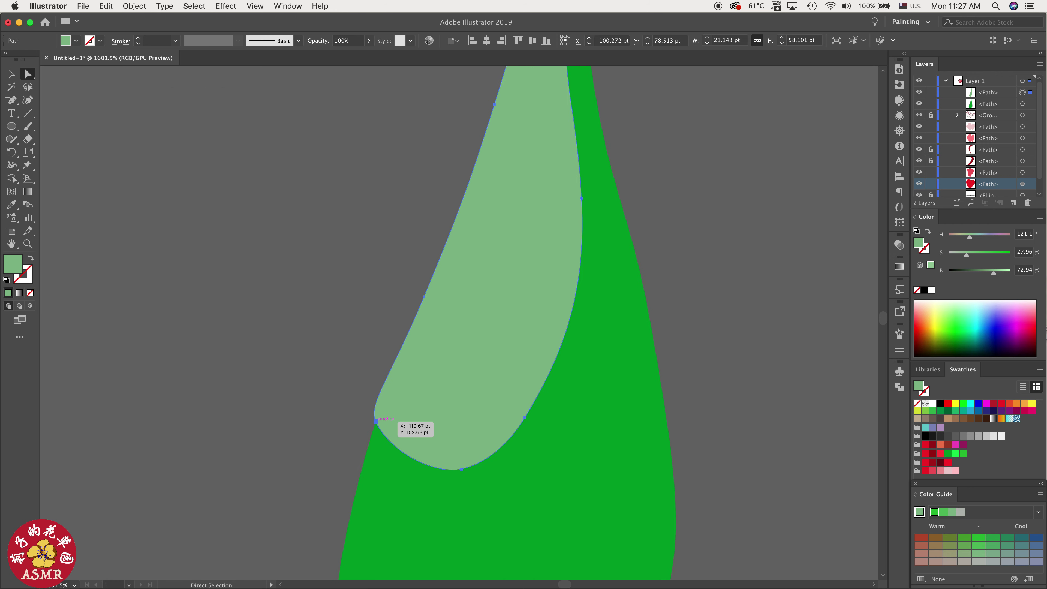
{"action": "left_click_drag", "start_coordinate": [383, 397], "coordinate": [378, 397]}
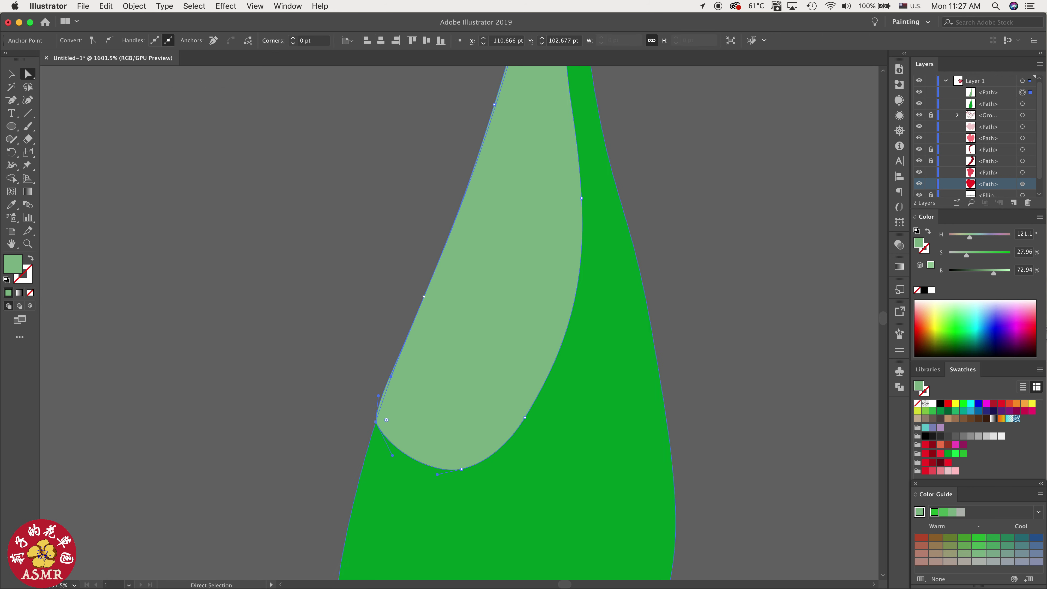
{"action": "left_click", "coordinate": [606, 401]}
{"action": "scroll", "coordinate": [606, 401], "scroll_direction": "down", "scroll_amount": 5}
{"action": "key", "text": "b"}
{"action": "left_click", "coordinate": [899, 333]}
{"action": "left_click", "coordinate": [814, 401]}
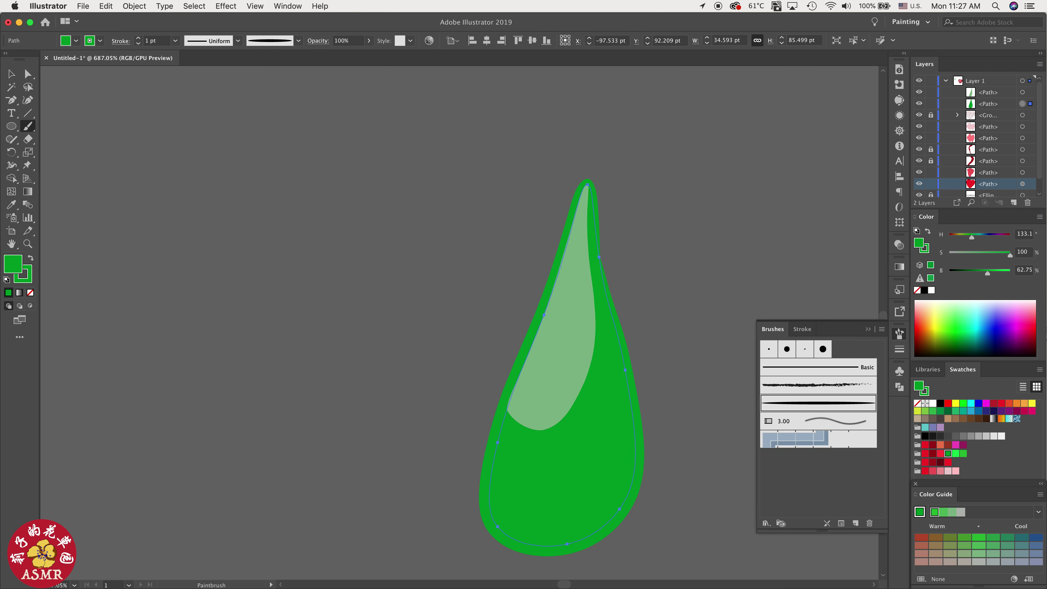
{"action": "key", "text": "super+z"}
Step: Paint a black, unfilled vein about 17 pt tall at the base of the green leaf with the tapered art brush
{"action": "key", "text": "v"}
{"action": "left_click", "coordinate": [708, 383]}
{"action": "key", "text": "b"}
{"action": "left_click", "coordinate": [899, 333]}
{"action": "left_click", "coordinate": [816, 402]}
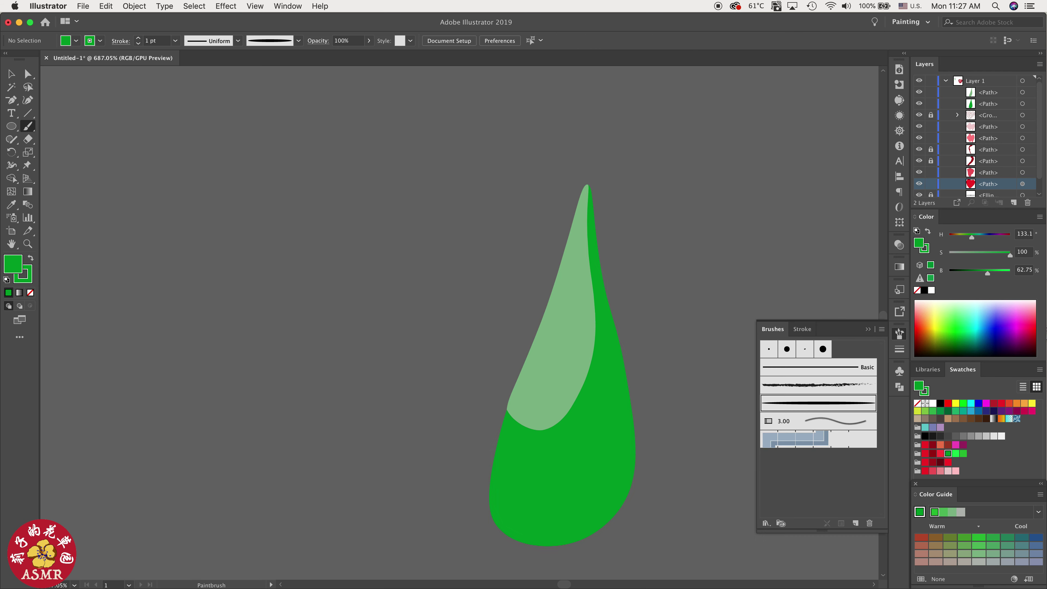
{"action": "left_click", "coordinate": [899, 334]}
{"action": "left_click", "coordinate": [917, 403]}
{"action": "key", "text": "x"}
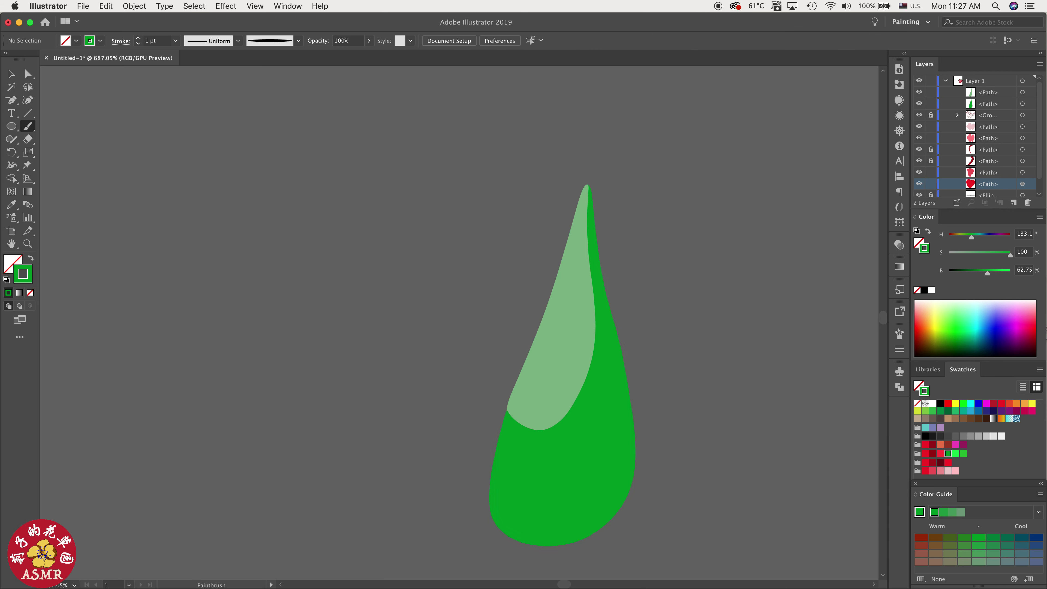
{"action": "left_click", "coordinate": [940, 403]}
{"action": "left_click_drag", "start_coordinate": [549, 516], "coordinate": [548, 472]}
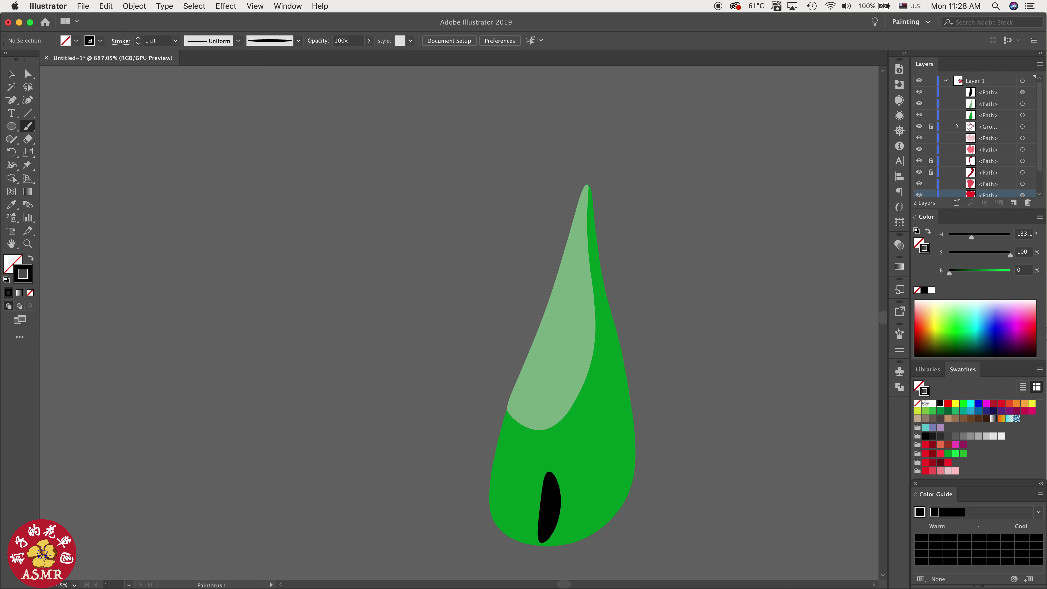
Step: Set the first black vein's stroke weight to 0.25 pt
{"action": "key", "text": "v"}
{"action": "left_click", "coordinate": [550, 505]}
{"action": "left_click", "coordinate": [900, 348]}
{"action": "left_click", "coordinate": [800, 348]}
{"action": "left_click", "coordinate": [800, 348]}
{"action": "left_click", "coordinate": [800, 348]}
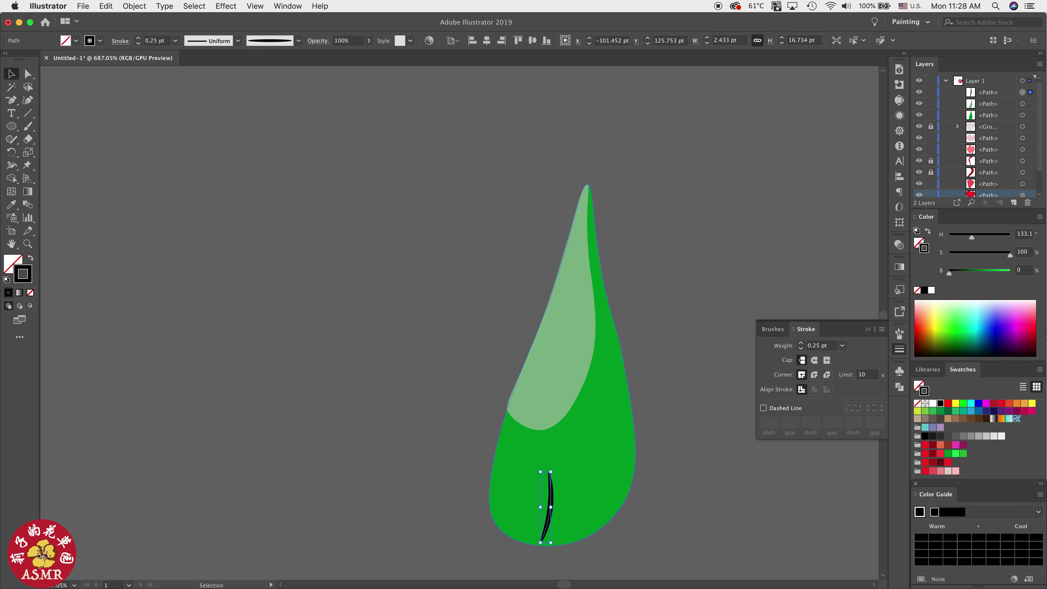
{"action": "left_click", "coordinate": [596, 457]}
{"action": "key", "text": "super+shift+a"}
{"action": "key", "text": "b"}
{"action": "left_click_drag", "start_coordinate": [563, 536], "coordinate": [571, 478]}
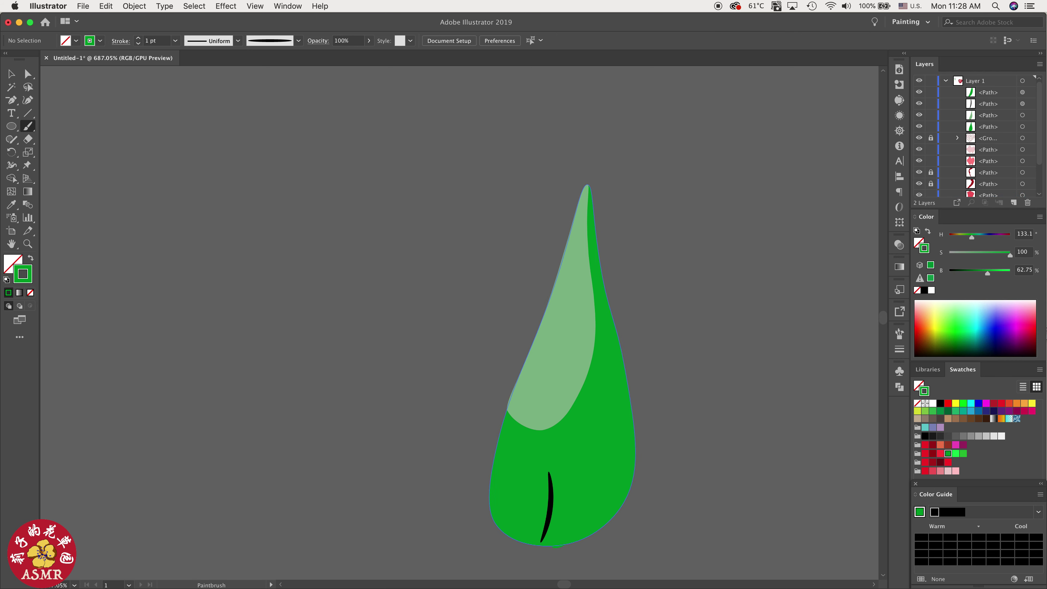
{"action": "key", "text": "super+z"}
Step: Paint a second curved vein about 7 by 19 pt to the right of the first, with black stroke and no fill
{"action": "left_click", "coordinate": [924, 291]}
{"action": "key", "text": "x"}
{"action": "left_click", "coordinate": [916, 290]}
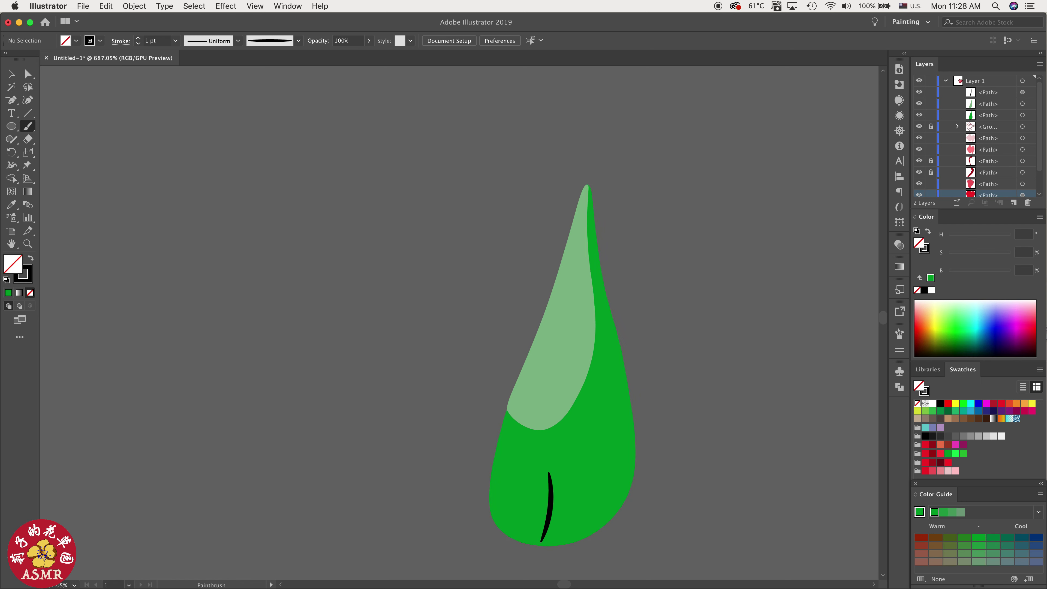
{"action": "left_click_drag", "start_coordinate": [555, 544], "coordinate": [584, 466]}
Step: Set the second black vein's stroke weight to 0.25 pt
{"action": "key", "text": "v"}
{"action": "left_click", "coordinate": [577, 508]}
{"action": "left_click", "coordinate": [899, 349]}
{"action": "left_click", "coordinate": [800, 348]}
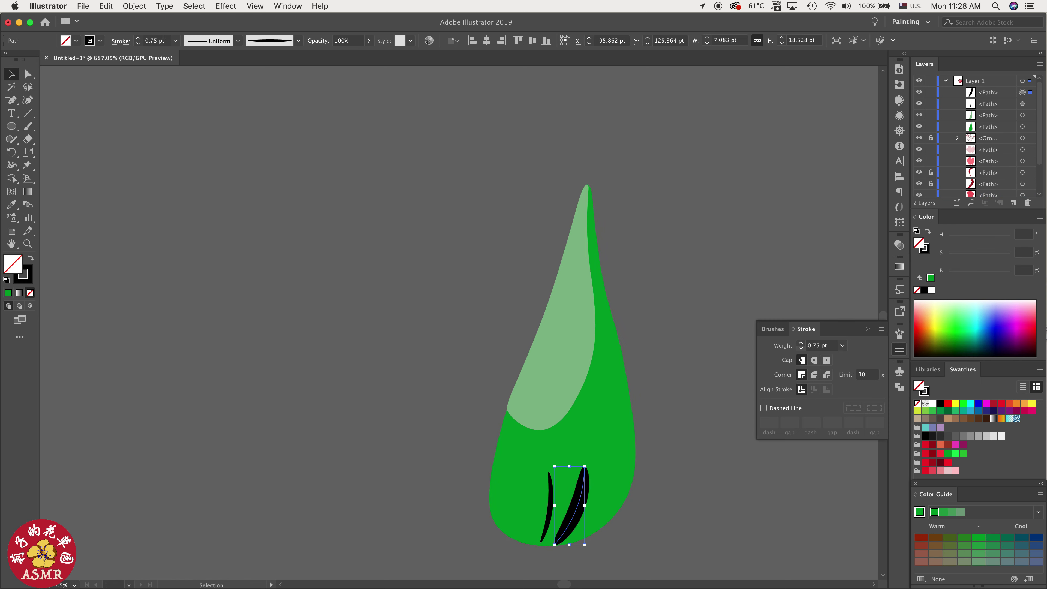
{"action": "left_click", "coordinate": [800, 348]}
{"action": "left_click", "coordinate": [801, 348]}
{"action": "left_click", "coordinate": [676, 458]}
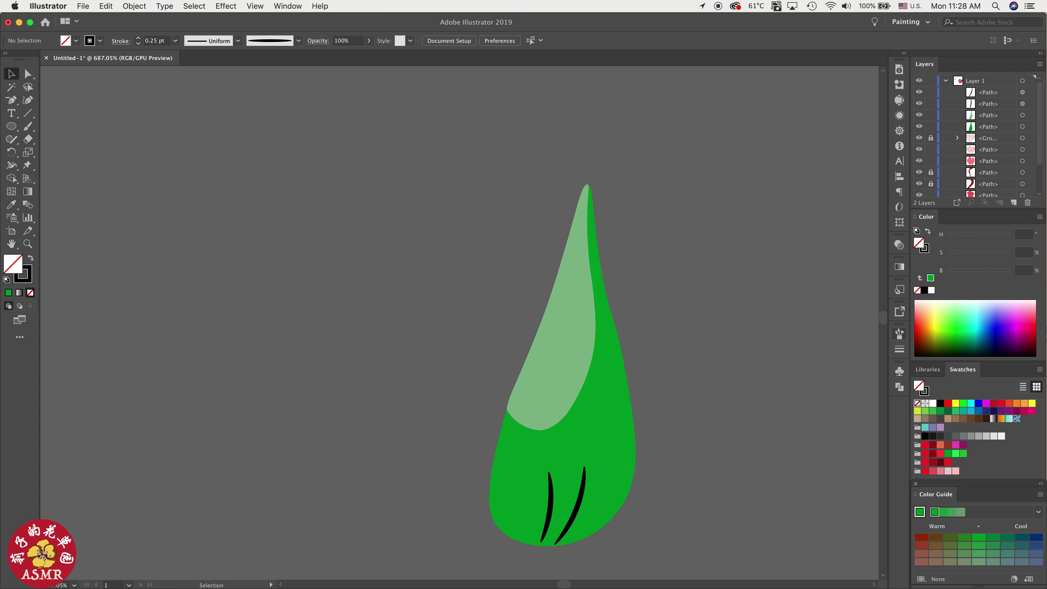
Step: Paint two more 0.25 pt black veins at the leaf's base, one on each side of the existing pair
{"action": "left_click", "coordinate": [898, 334]}
{"action": "key", "text": "b"}
{"action": "left_click", "coordinate": [899, 349]}
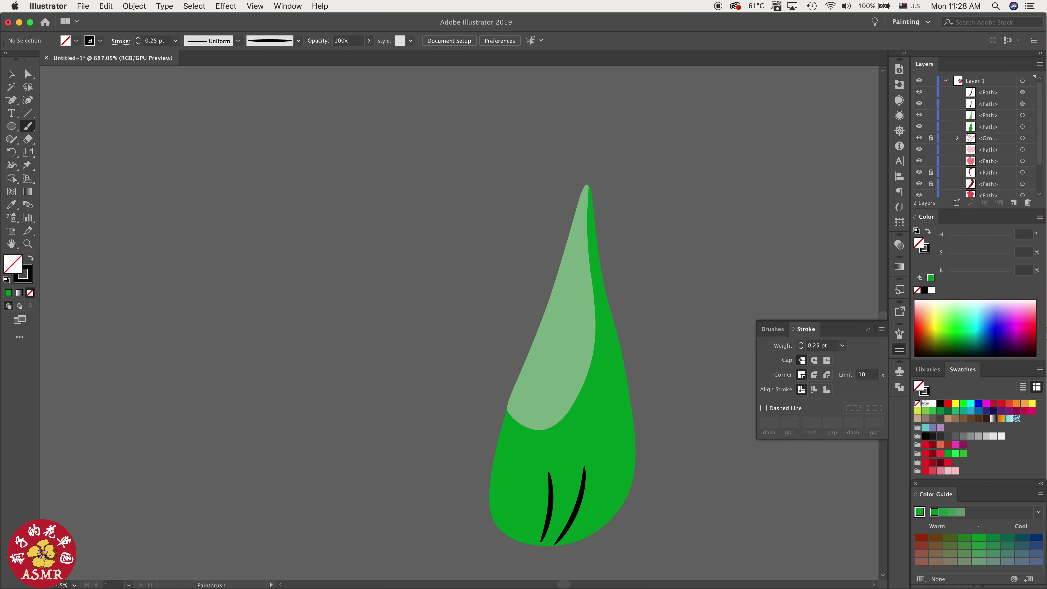
{"action": "left_click_drag", "start_coordinate": [586, 535], "coordinate": [621, 459]}
{"action": "left_click_drag", "start_coordinate": [527, 543], "coordinate": [520, 460]}
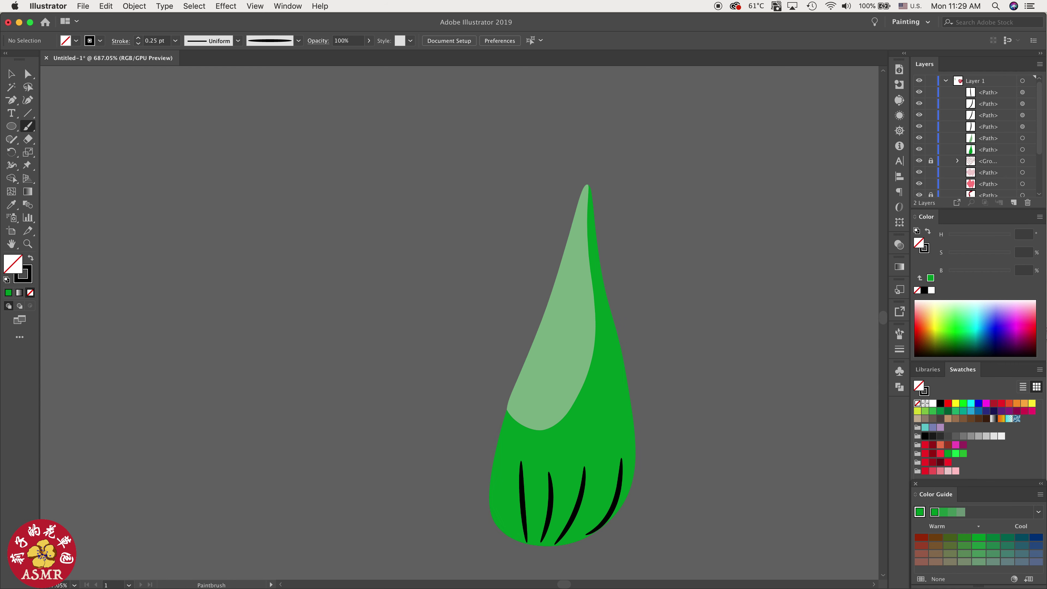
Step: Draw a tall curved, left-leaning leaf outline about 40 by 110 pt left of the first leaf with the Curvature tool
{"action": "scroll", "coordinate": [652, 451], "scroll_direction": "down", "scroll_amount": 5}
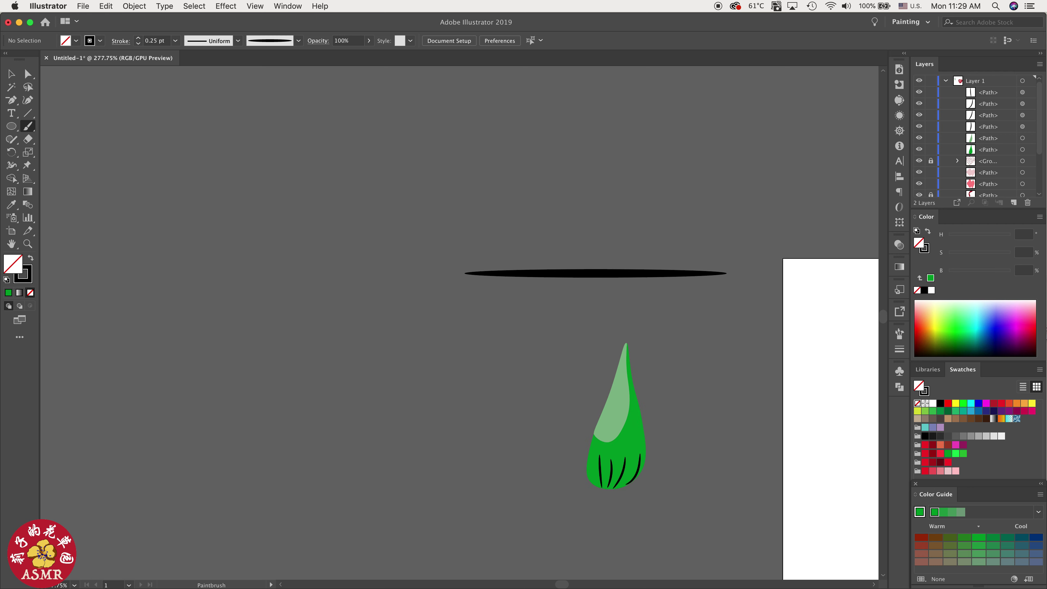
{"action": "key", "text": "shift+grave"}
{"action": "left_click", "coordinate": [479, 328]}
{"action": "left_click", "coordinate": [497, 373]}
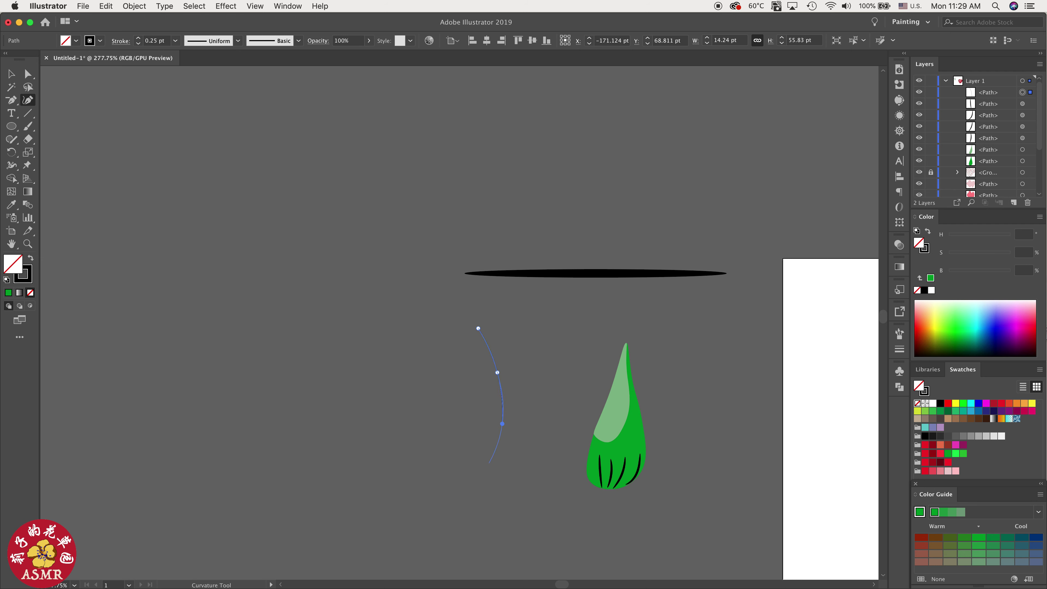
{"action": "left_click", "coordinate": [472, 469]}
{"action": "left_click", "coordinate": [444, 463]}
{"action": "left_click", "coordinate": [449, 438]}
{"action": "left_click", "coordinate": [457, 399]}
{"action": "left_click", "coordinate": [454, 361]}
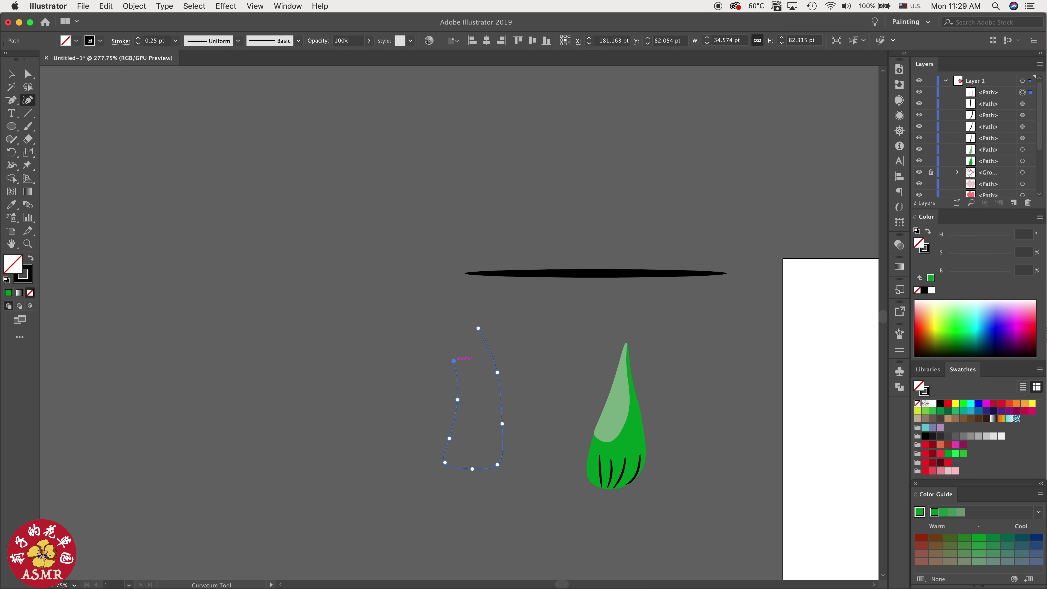
{"action": "left_click", "coordinate": [440, 307]}
{"action": "left_click", "coordinate": [434, 282]}
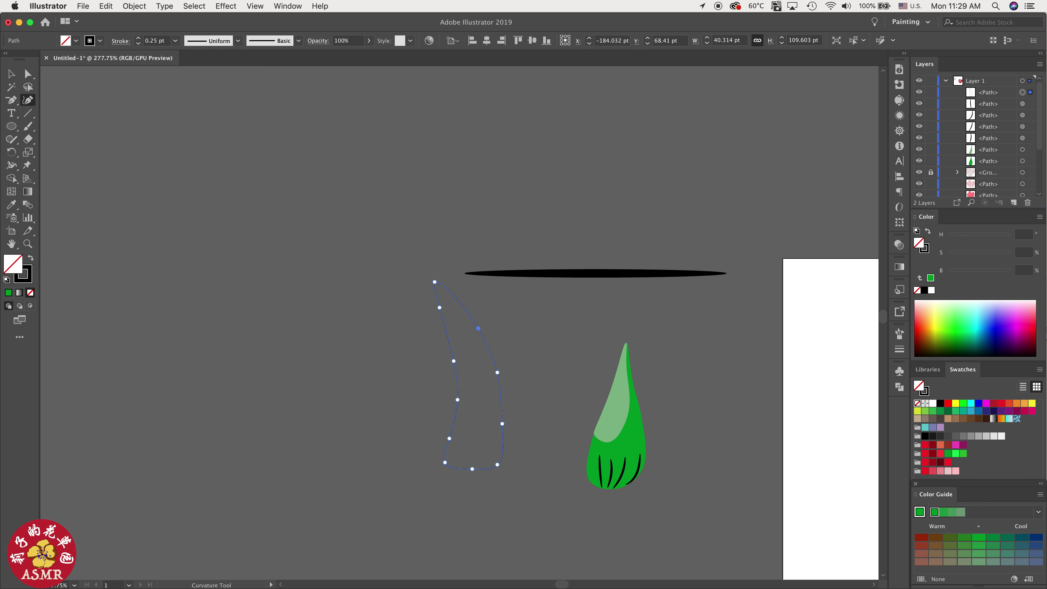
Step: Fill the new curved leaf with the same green as the first leaf and remove its stroke
{"action": "key", "text": "comma"}
{"action": "key", "text": "x"}
{"action": "key", "text": "slash"}
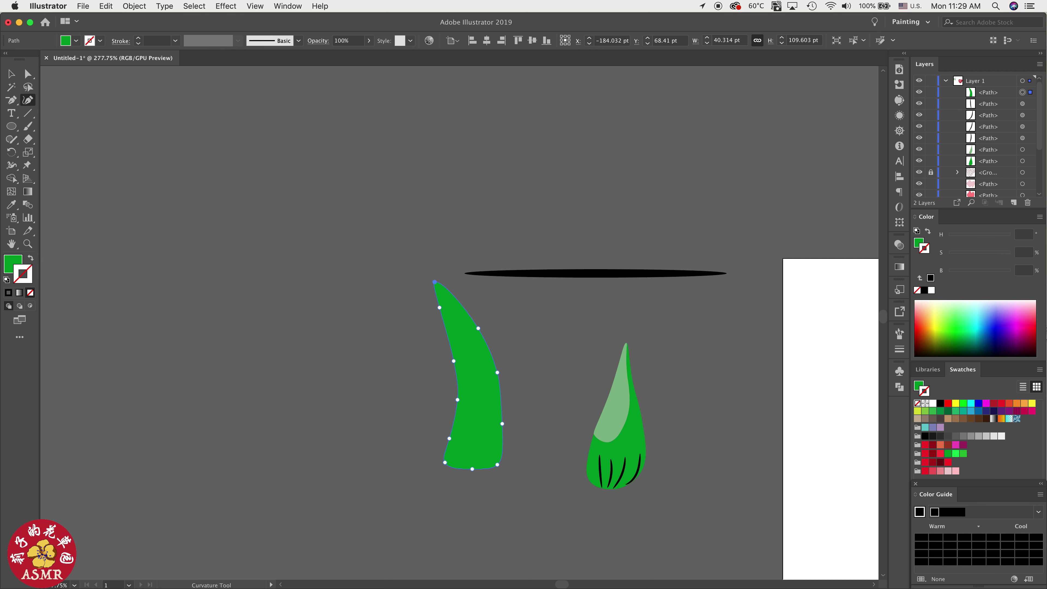
Step: Lock the curved green leaf and sample the pale green of the first leaf's highlight as the fill
{"action": "key", "text": "super+2"}
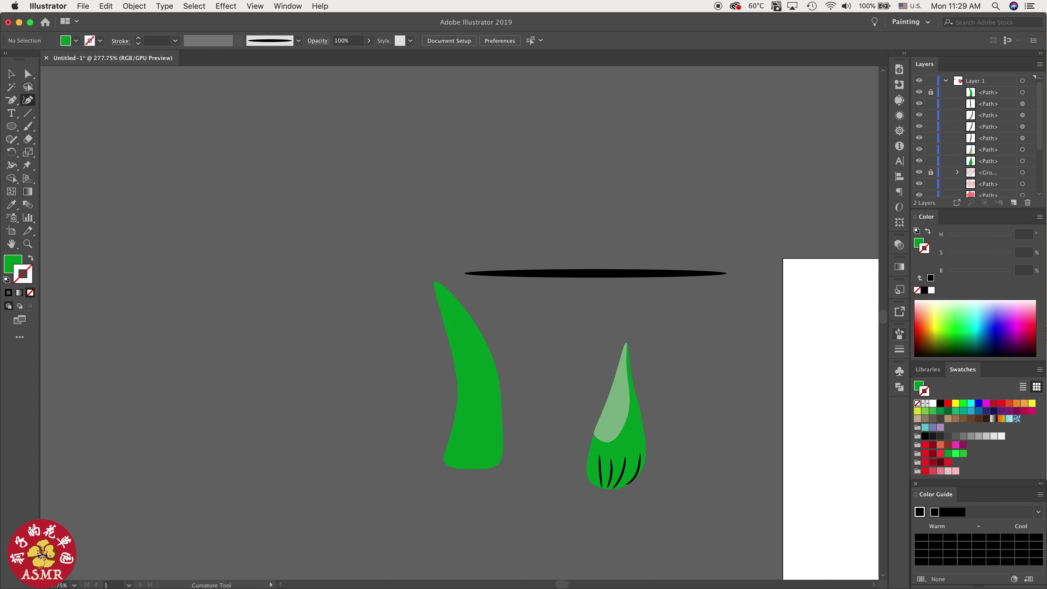
{"action": "key", "text": "x"}
{"action": "key", "text": "i"}
{"action": "left_click", "coordinate": [613, 439]}
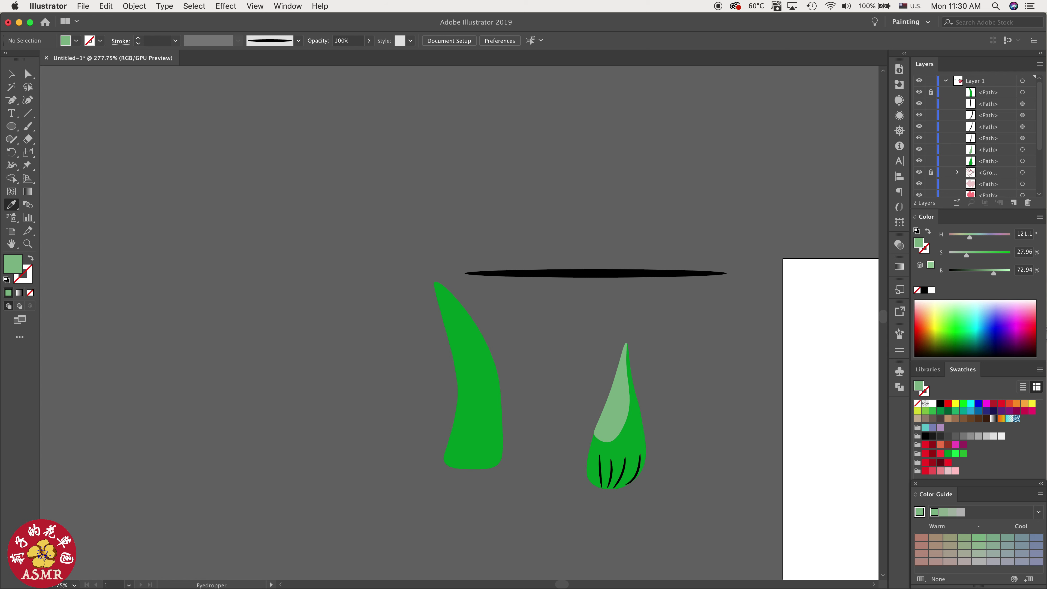
Step: Draw a narrow pale green highlight about 18 by 92 pt along the curved leaf's left edge with the Curvature tool
{"action": "key", "text": "shift+grave"}
{"action": "left_click", "coordinate": [434, 283]}
{"action": "left_click", "coordinate": [443, 298]}
{"action": "left_click", "coordinate": [453, 335]}
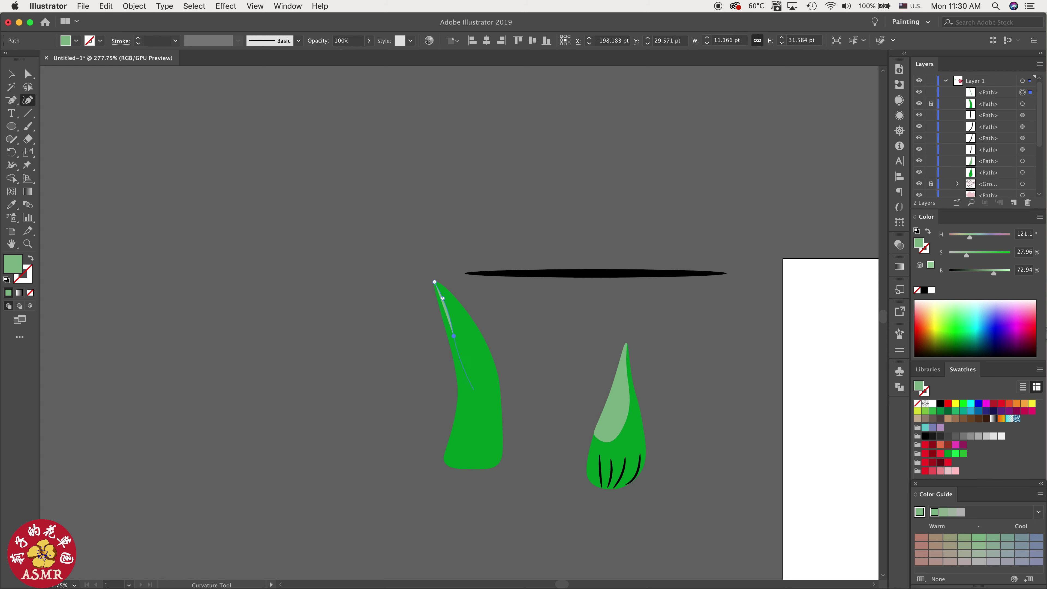
{"action": "left_click", "coordinate": [464, 387]}
{"action": "left_click", "coordinate": [461, 419]}
{"action": "left_click", "coordinate": [449, 438]}
{"action": "left_click", "coordinate": [456, 380]}
{"action": "key", "text": "super+z"}
{"action": "scroll", "coordinate": [458, 331], "scroll_direction": "up", "scroll_amount": 6}
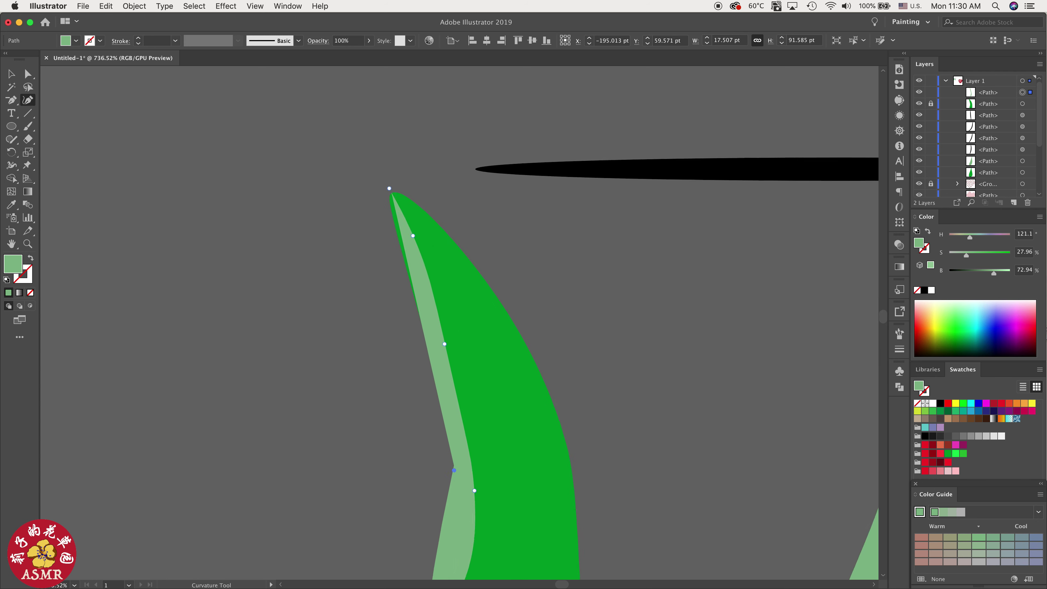
{"action": "left_click", "coordinate": [404, 272]}
{"action": "left_click", "coordinate": [379, 192]}
{"action": "left_click", "coordinate": [378, 166]}
{"action": "scroll", "coordinate": [576, 414], "scroll_direction": "down", "scroll_amount": 4}
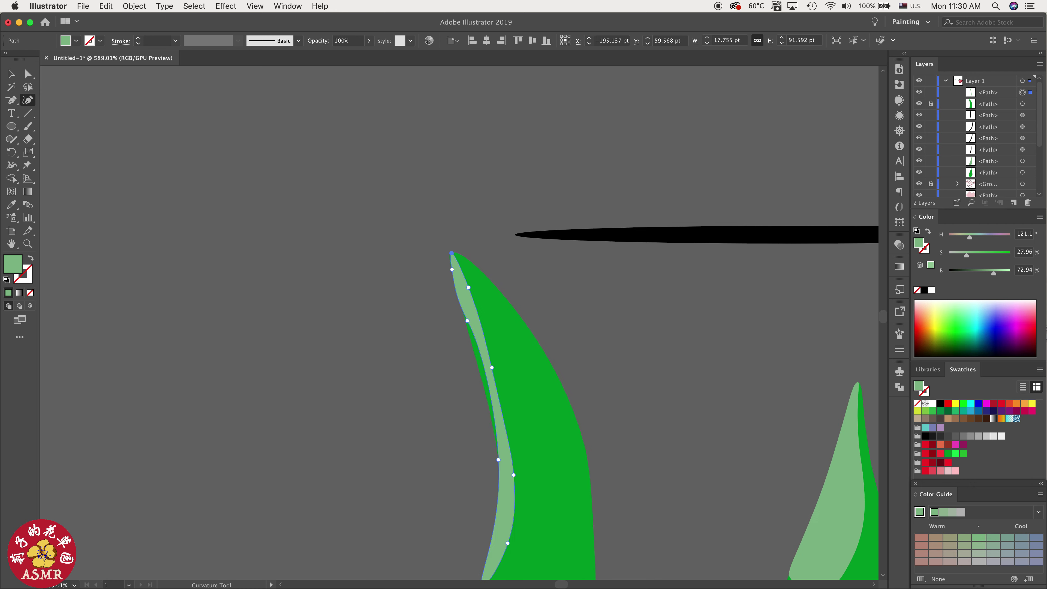
Step: Adjust the anchor at the highlight's lower tip so it ends on the leaf's left edge
{"action": "scroll", "coordinate": [577, 415], "scroll_direction": "down", "scroll_amount": 4}
{"action": "key", "text": "v"}
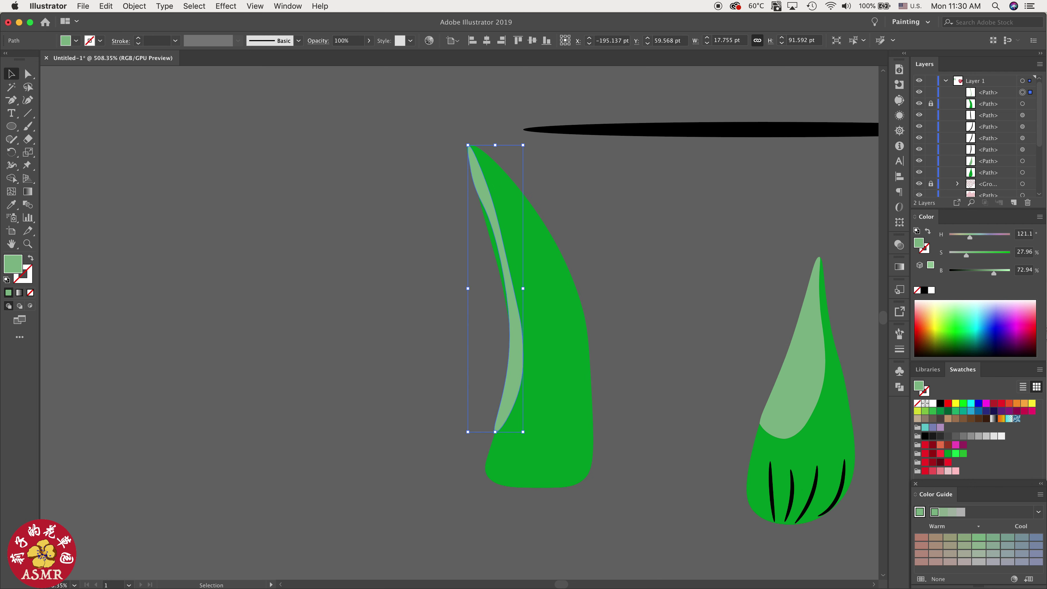
{"action": "left_click", "coordinate": [593, 377]}
{"action": "left_click", "coordinate": [513, 384]}
{"action": "key", "text": "a"}
{"action": "left_click_drag", "start_coordinate": [495, 431], "coordinate": [498, 424]}
{"action": "left_click_drag", "start_coordinate": [498, 436], "coordinate": [493, 438]}
{"action": "left_click", "coordinate": [466, 437]}
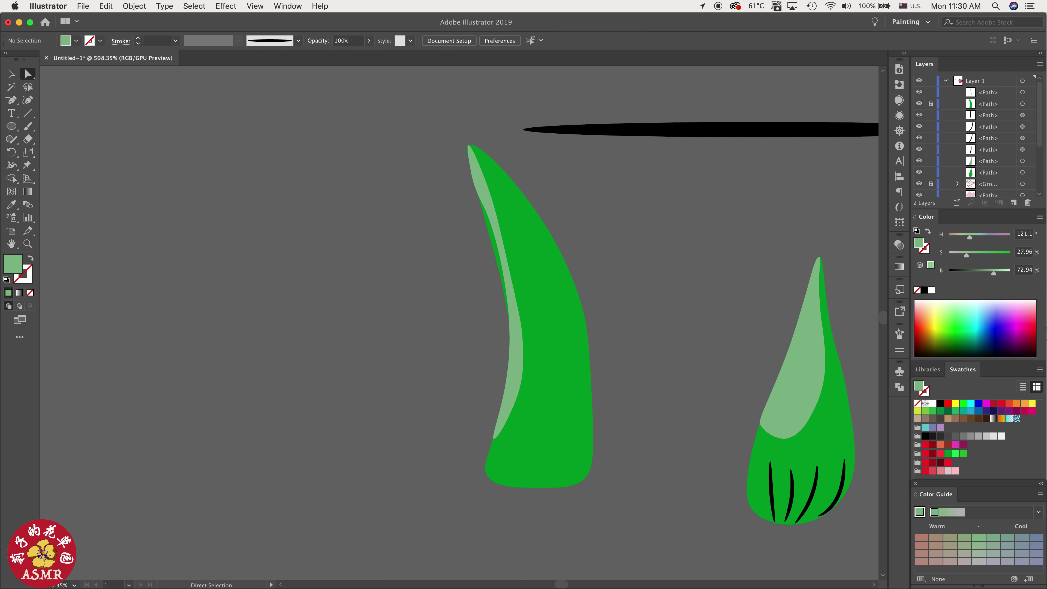
Step: Set the Paintbrush to no fill and a black 0.25 pt stroke, undoing a pale green trial stroke
{"action": "key", "text": "b"}
{"action": "left_click", "coordinate": [899, 333]}
{"action": "left_click", "coordinate": [899, 349]}
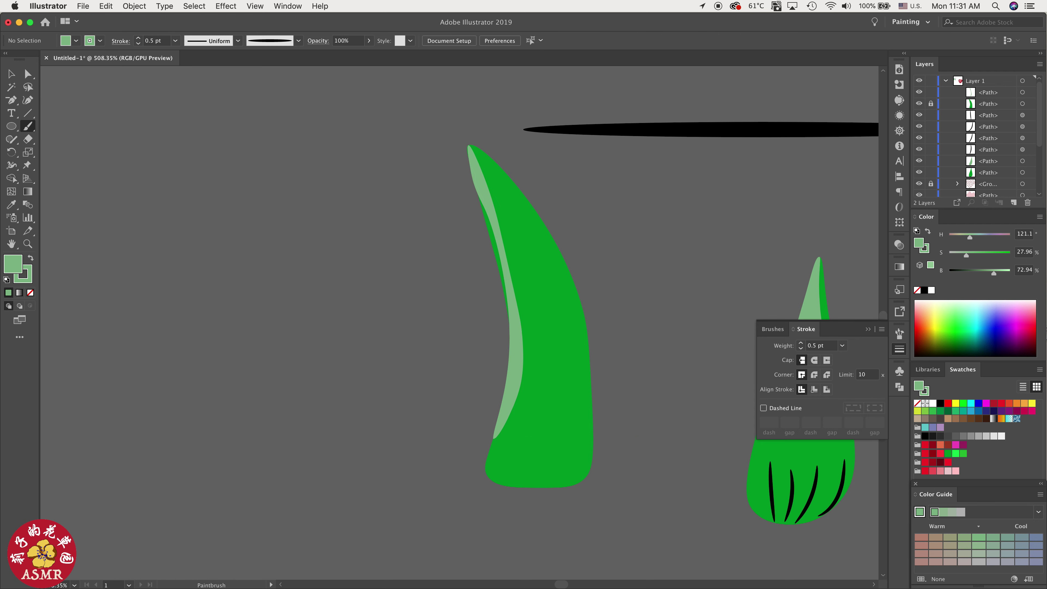
{"action": "left_click", "coordinate": [898, 349]}
{"action": "key", "text": "super+z"}
{"action": "left_click_drag", "start_coordinate": [509, 428], "coordinate": [541, 486]}
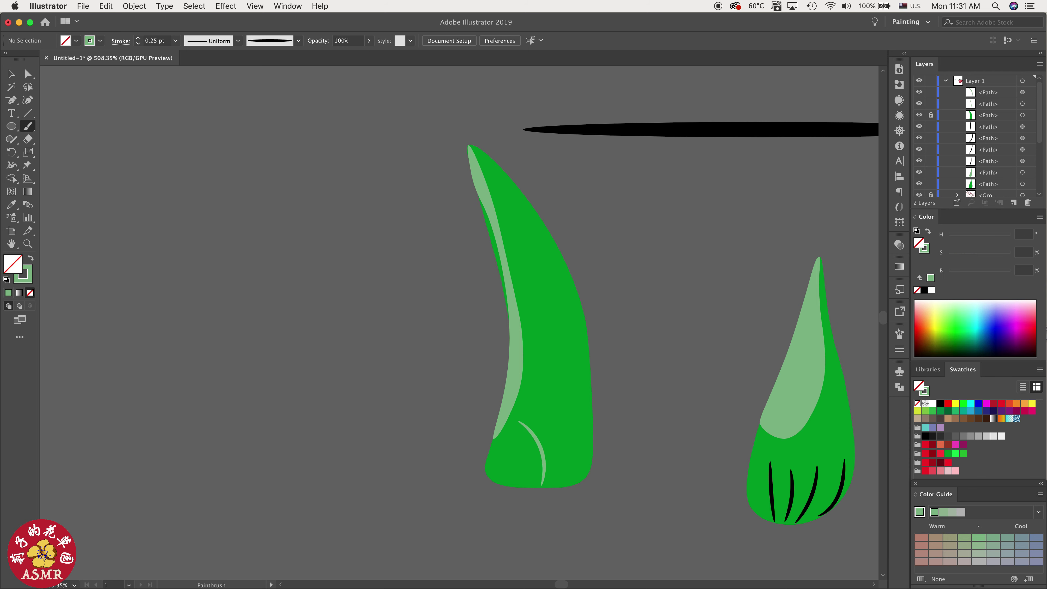
{"action": "key", "text": "super+z"}
{"action": "key", "text": "slash"}
{"action": "key", "text": "x"}
{"action": "left_click", "coordinate": [940, 403]}
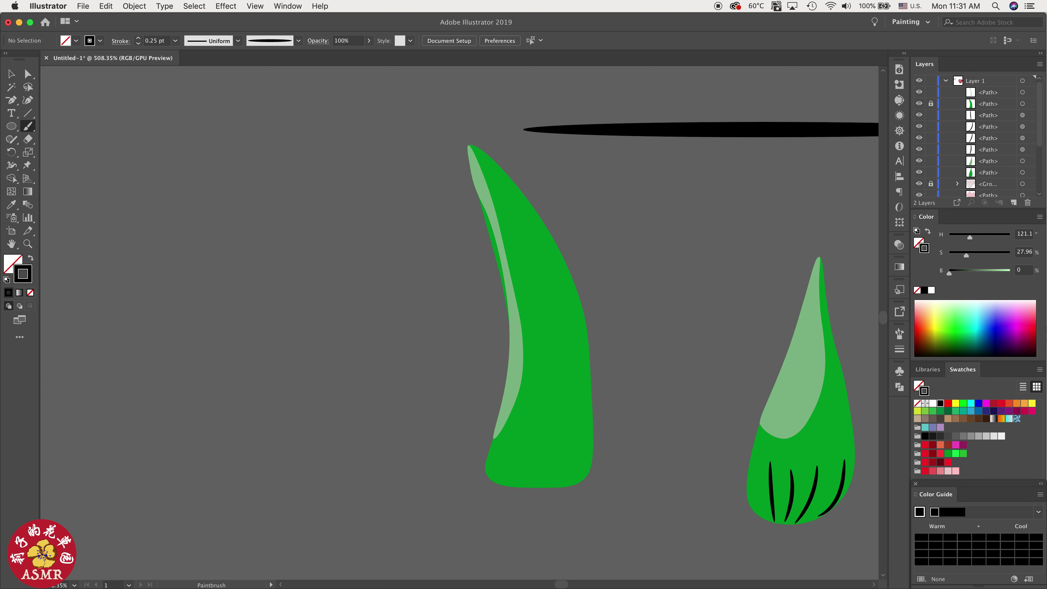
Step: Paint four black 0.25 pt veins rising from the base of the curved leaf
{"action": "left_click_drag", "start_coordinate": [521, 417], "coordinate": [531, 485]}
{"action": "left_click_drag", "start_coordinate": [543, 447], "coordinate": [549, 486]}
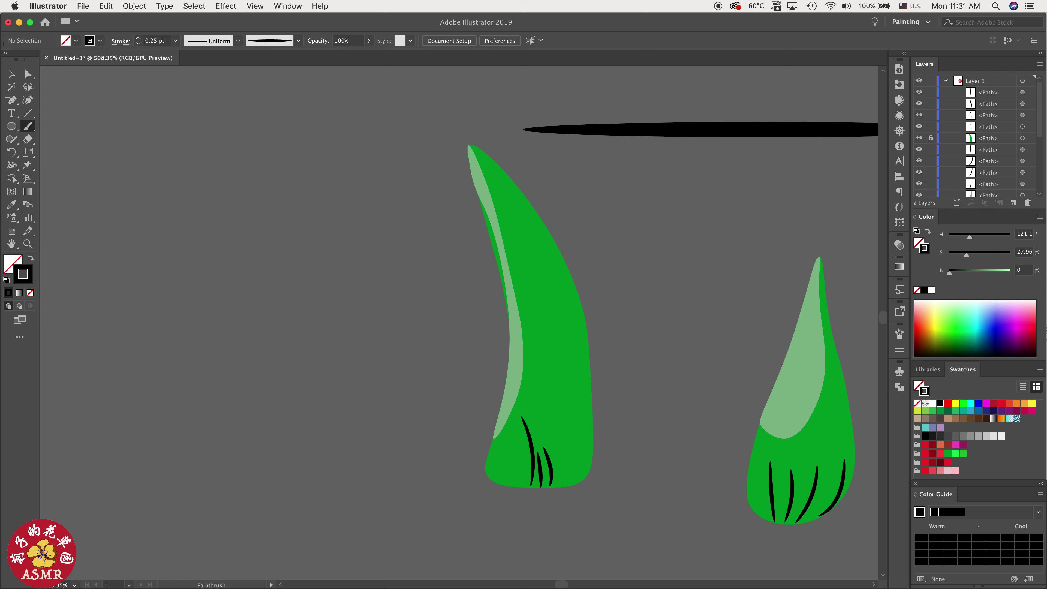
{"action": "scroll", "coordinate": [651, 433], "scroll_direction": "down", "scroll_amount": 5}
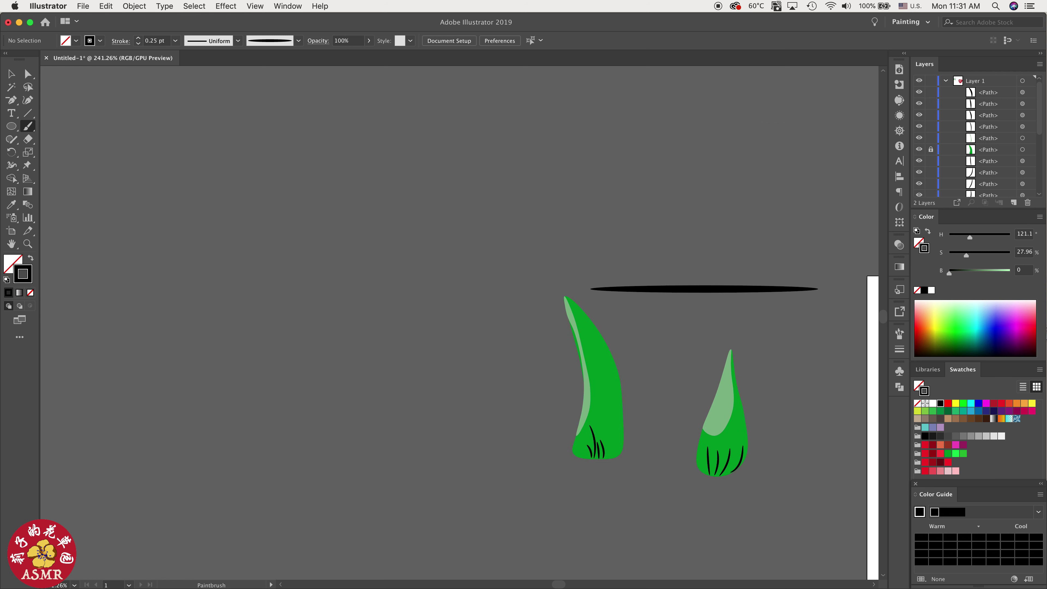
Step: Draw a tall, right-leaning third leaf outline about 60 by 133 pt left of the curved leaf with the Curvature tool
{"action": "key", "text": "shift+grave"}
{"action": "left_click", "coordinate": [509, 290]}
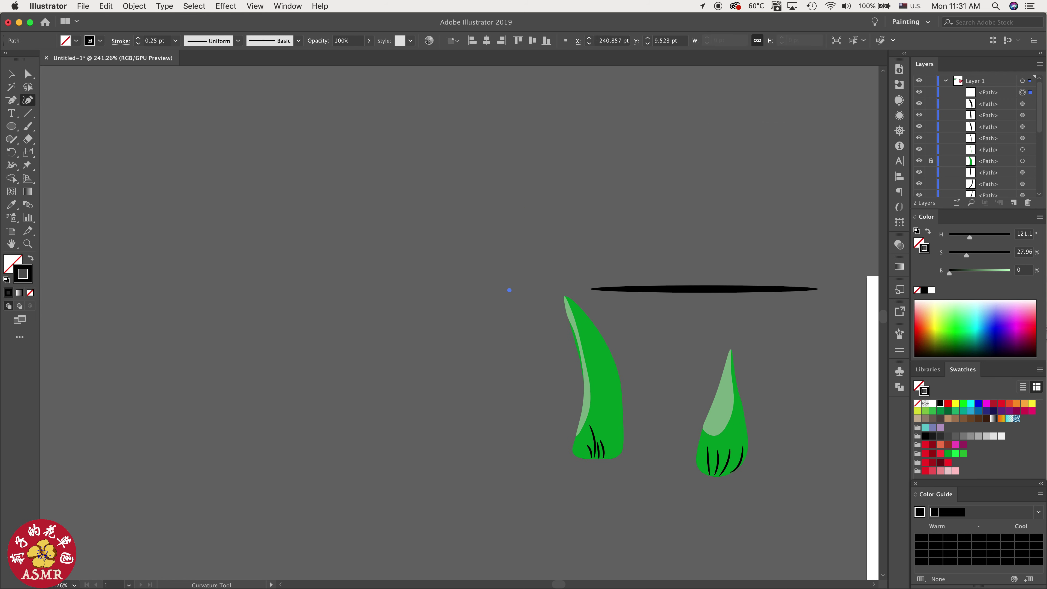
{"action": "left_click", "coordinate": [488, 353]}
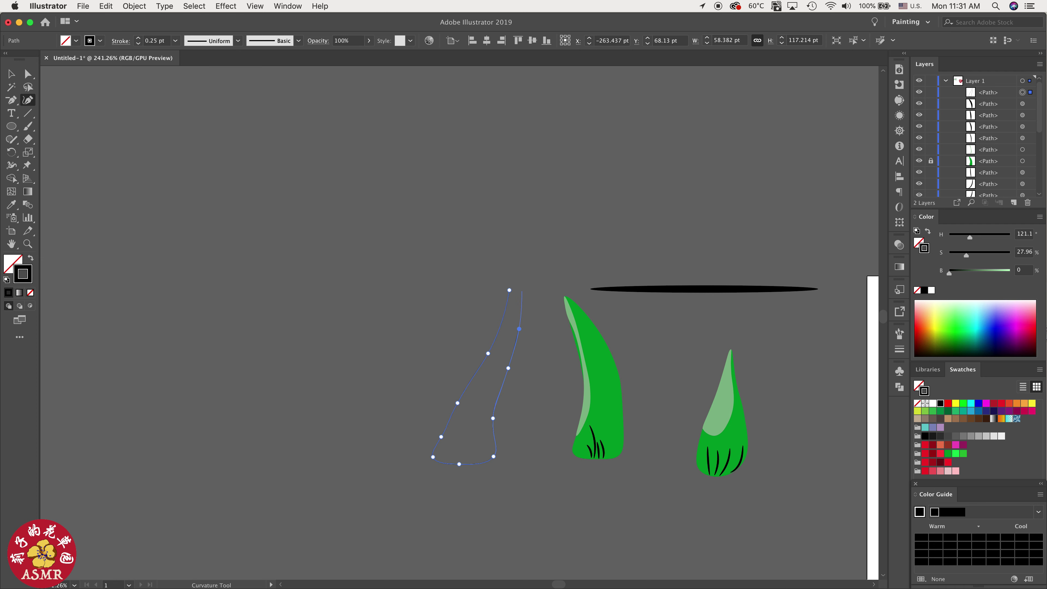
Step: Fill the third leaf with the same green as the other leaves, remove its stroke and lock it
{"action": "left_click", "coordinate": [948, 453]}
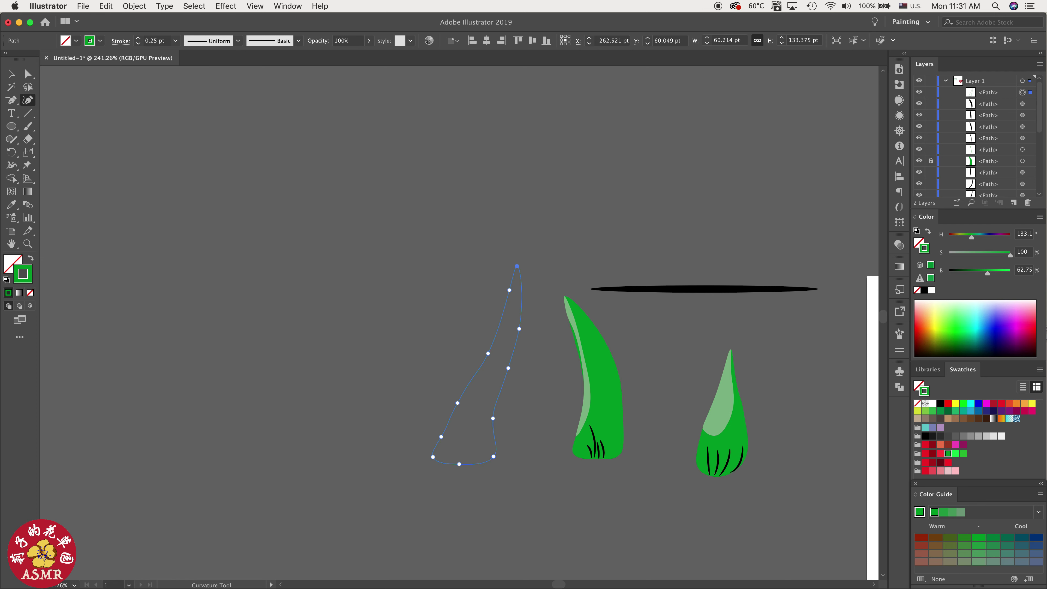
{"action": "key", "text": "shift+x"}
{"action": "key", "text": "super+2"}
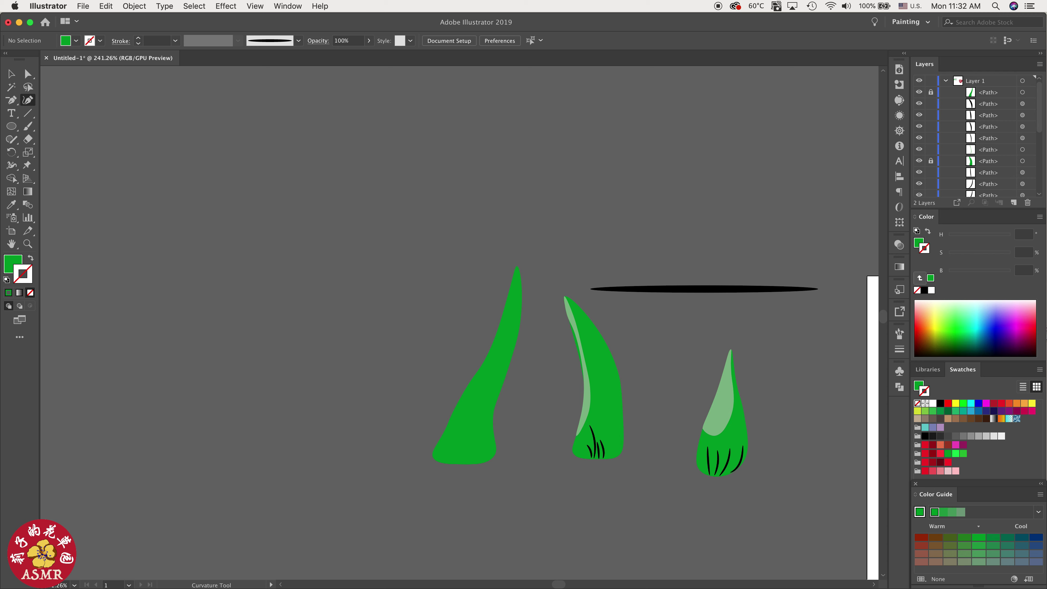
Step: Draw a pale green highlight about 39 by 86 pt along the third leaf's upper left edge, sampling the first leaf's highlight color
{"action": "key", "text": "x"}
{"action": "key", "text": "i"}
{"action": "left_click", "coordinate": [720, 407]}
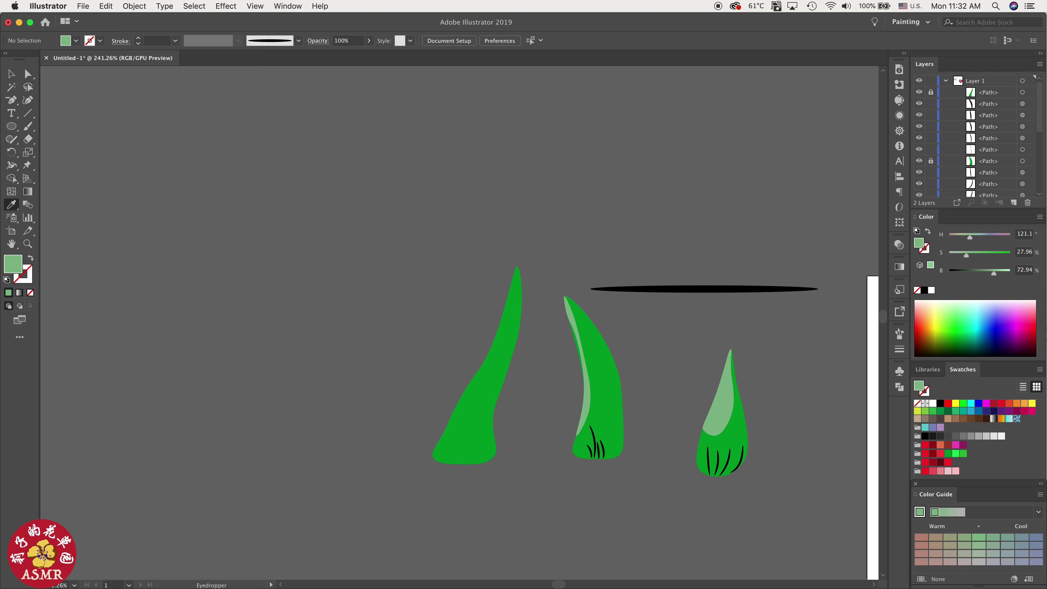
{"action": "key", "text": "shift+grave"}
{"action": "left_click", "coordinate": [518, 269]}
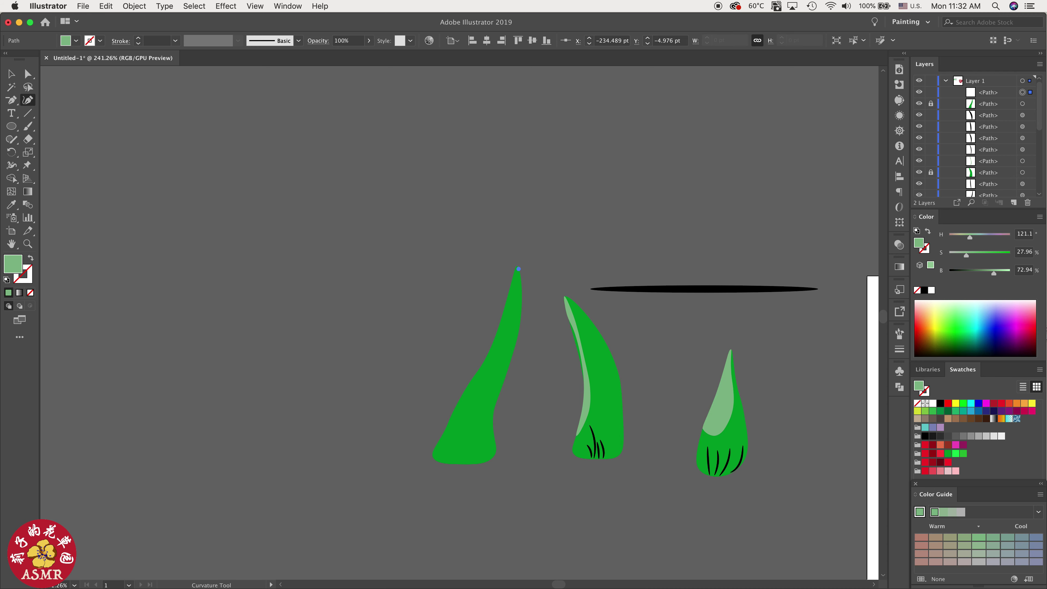
{"action": "left_click", "coordinate": [508, 295]}
{"action": "left_click", "coordinate": [486, 356]}
{"action": "left_click", "coordinate": [474, 375]}
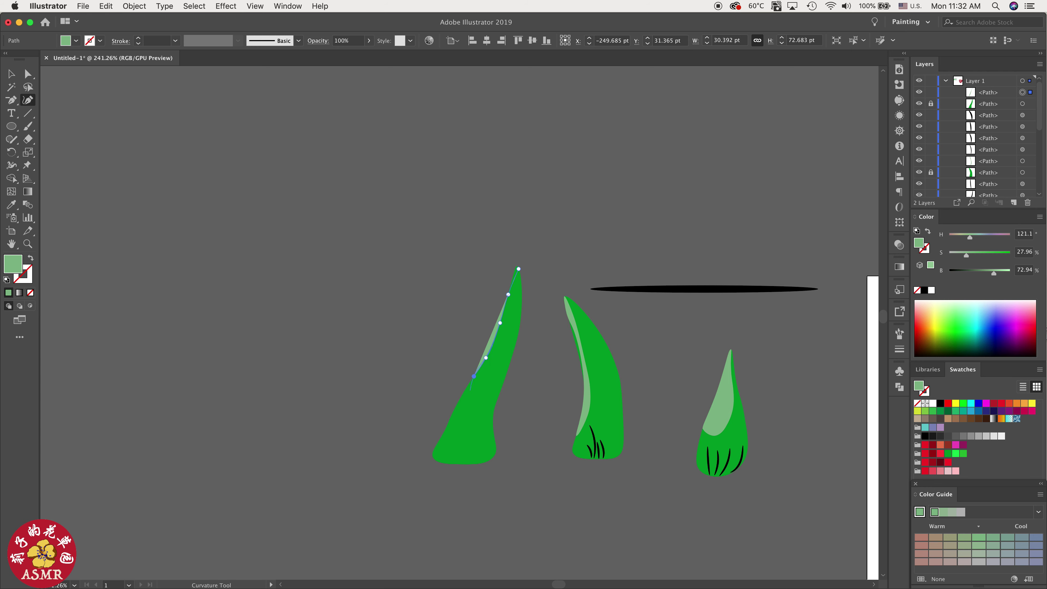
{"action": "left_click", "coordinate": [474, 390]}
{"action": "left_click", "coordinate": [492, 365]}
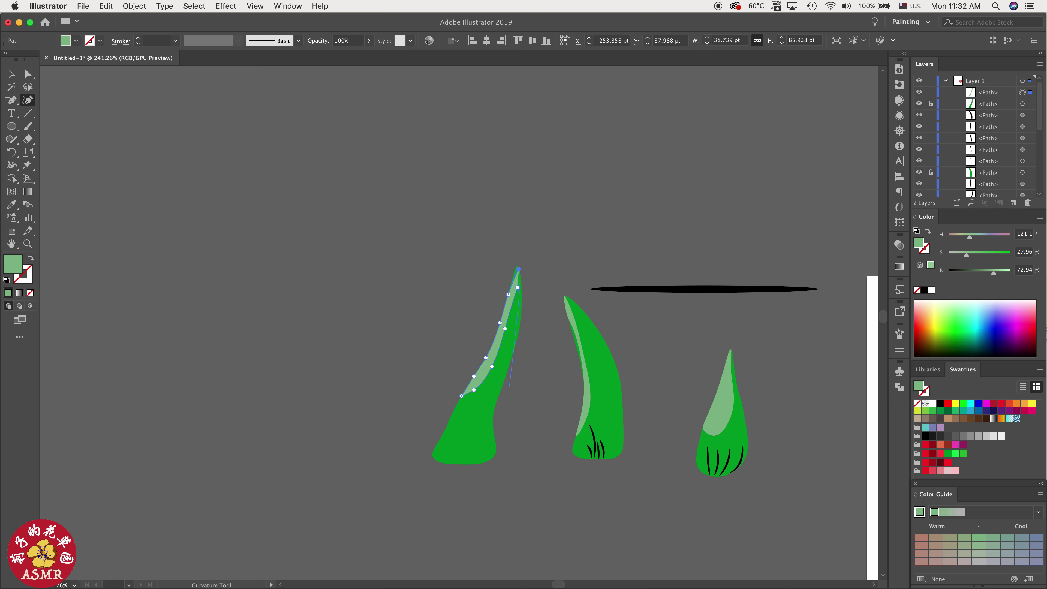
Step: Move the anchor at the highlight's top end onto the tip of the third leaf
{"action": "scroll", "coordinate": [516, 270], "scroll_direction": "up", "scroll_amount": 8}
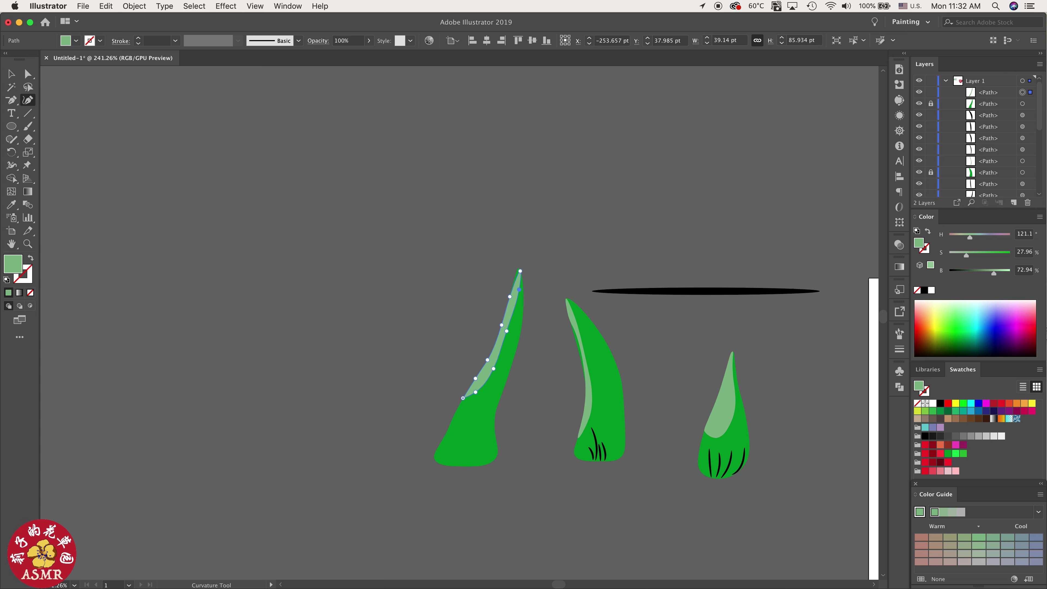
{"action": "key", "text": "a"}
{"action": "left_click_drag", "start_coordinate": [522, 266], "coordinate": [517, 260]}
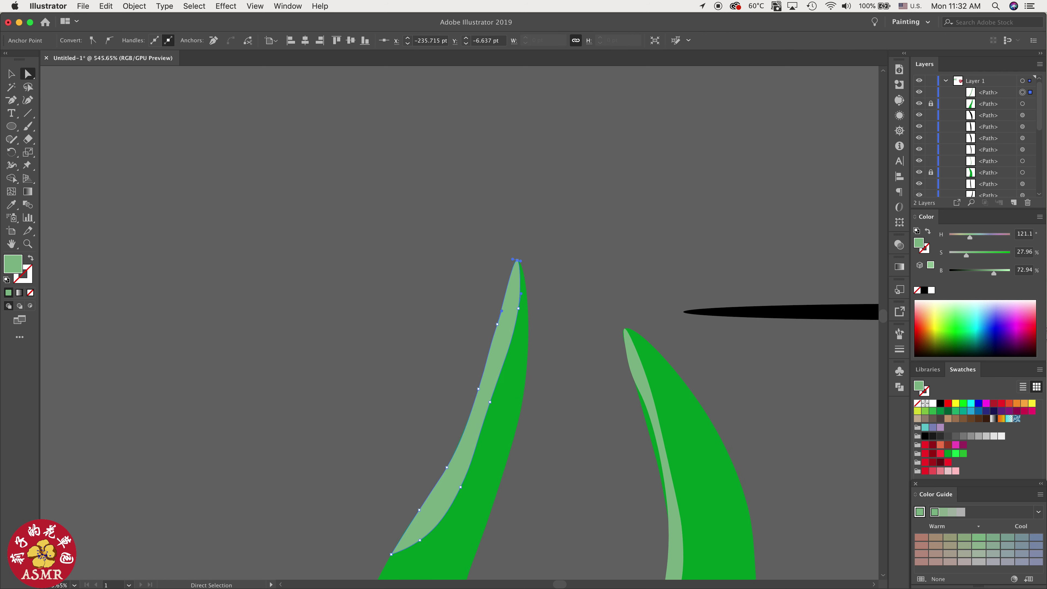
{"action": "scroll", "coordinate": [517, 263], "scroll_direction": "down", "scroll_amount": 10}
{"action": "scroll", "coordinate": [517, 264], "scroll_direction": "up", "scroll_amount": 4}
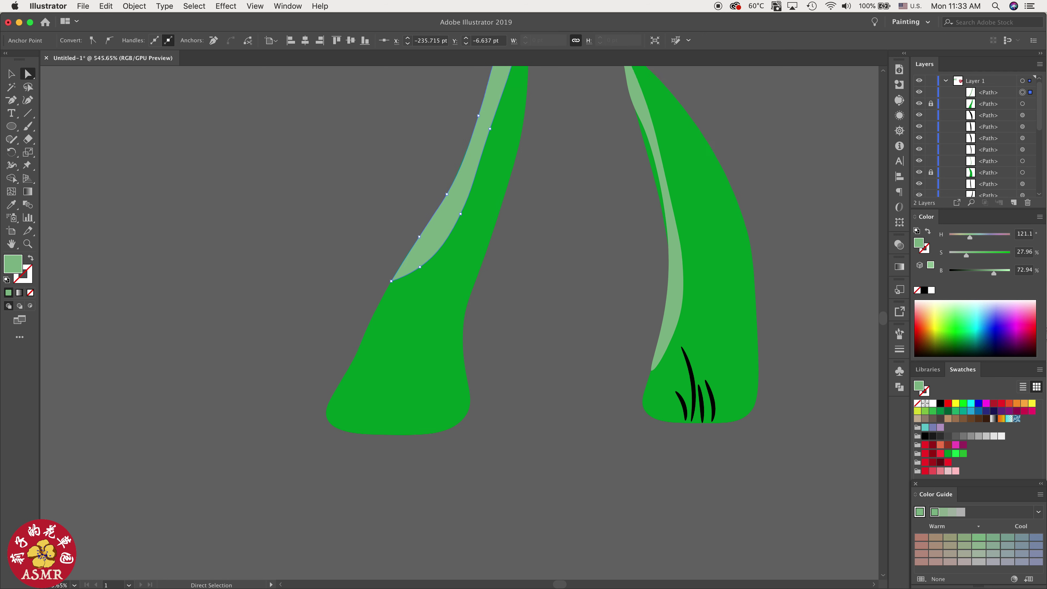
{"action": "key", "text": "b"}
{"action": "left_click", "coordinate": [899, 334]}
{"action": "left_click", "coordinate": [818, 403]}
{"action": "key", "text": "super+z"}
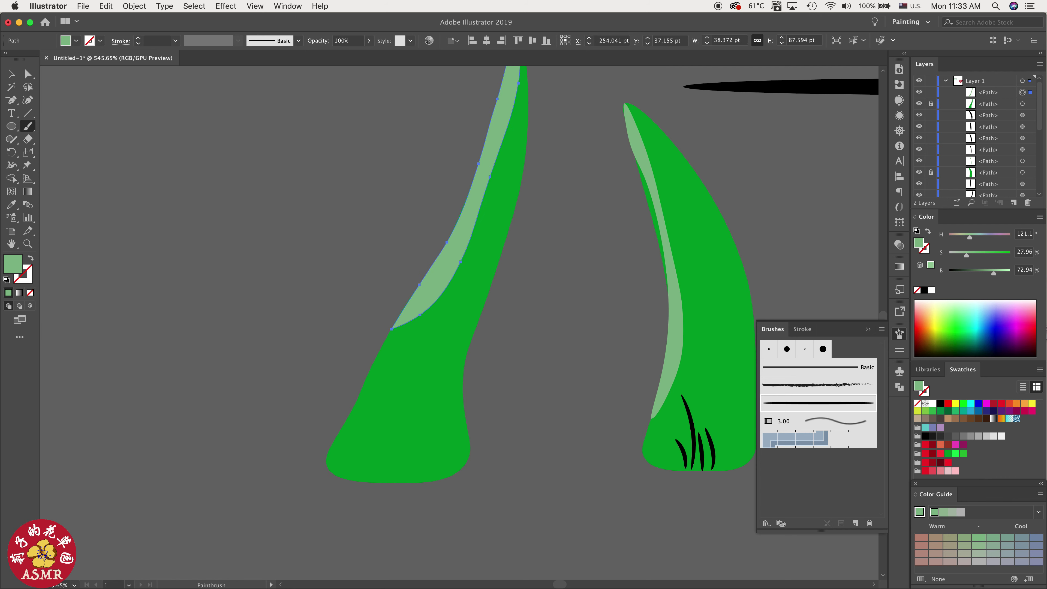
Step: Deselect the highlight and set the Paintbrush to no fill and a black 0.25 pt stroke
{"action": "key", "text": "v"}
{"action": "left_click", "coordinate": [808, 264]}
{"action": "key", "text": "b"}
{"action": "left_click", "coordinate": [898, 334]}
{"action": "left_click", "coordinate": [899, 349]}
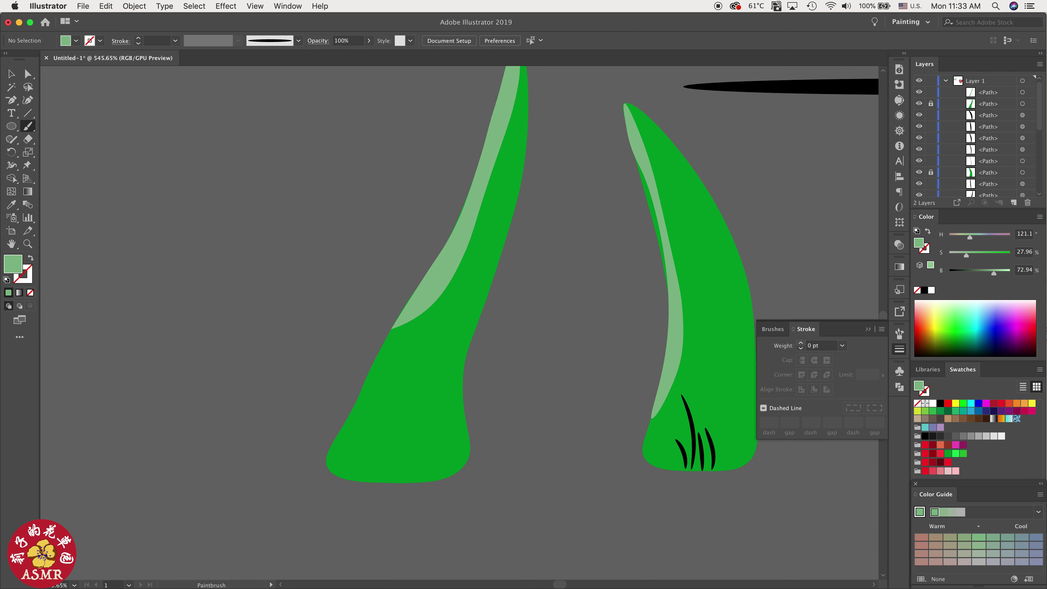
{"action": "left_click", "coordinate": [800, 343]}
{"action": "left_click", "coordinate": [917, 289]}
{"action": "left_click", "coordinate": [924, 250]}
{"action": "left_click", "coordinate": [924, 289]}
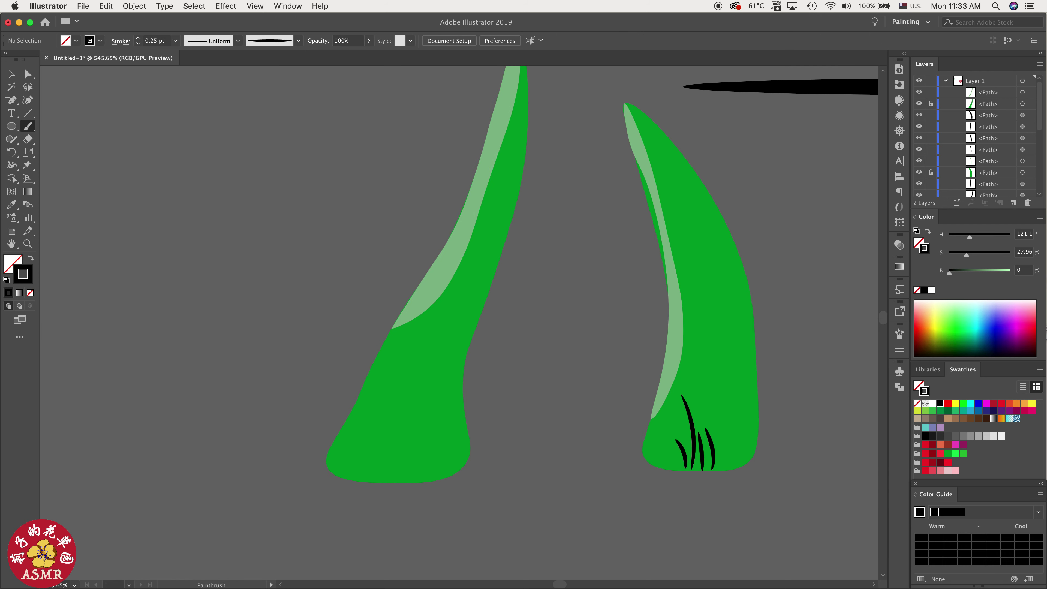
Step: Try painting a black vein up the third leaf's base, rechecking the brush and stroke weight, and undo the trial strokes
{"action": "left_click_drag", "start_coordinate": [393, 471], "coordinate": [433, 401]}
{"action": "key", "text": "super+z"}
{"action": "left_click", "coordinate": [899, 348]}
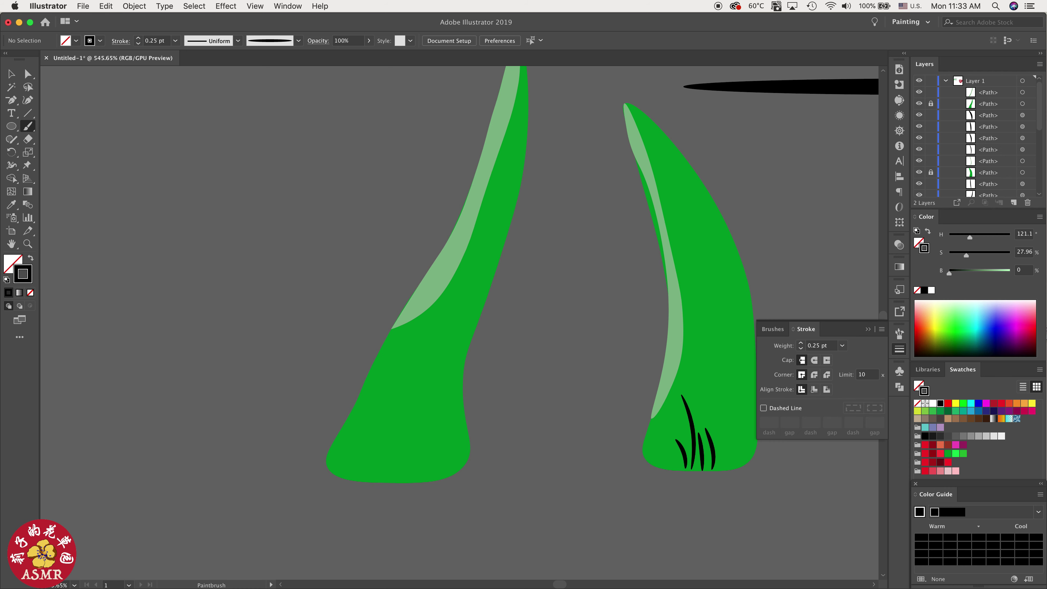
{"action": "left_click", "coordinate": [899, 333]}
{"action": "left_click", "coordinate": [795, 437]}
{"action": "left_click", "coordinate": [898, 349]}
{"action": "left_click", "coordinate": [800, 348]}
{"action": "left_click", "coordinate": [800, 348]}
{"action": "left_click", "coordinate": [800, 349]}
{"action": "left_click_drag", "start_coordinate": [376, 476], "coordinate": [428, 380]}
{"action": "key", "text": "super+z"}
Step: Paint four black 0.25 pt veins at the third leaf's base and a longer one up its right side
{"action": "mouse_move", "coordinate": [390, 479]}
{"action": "left_mouse_down"}
{"action": "mouse_move", "coordinate": [441, 429]}
{"action": "mouse_move", "coordinate": [456, 438]}
{"action": "mouse_move", "coordinate": [410, 429]}
{"action": "left_mouse_up"}
{"action": "left_click_drag", "start_coordinate": [434, 370], "coordinate": [479, 283]}
{"action": "scroll", "coordinate": [476, 363], "scroll_direction": "down", "scroll_amount": 7}
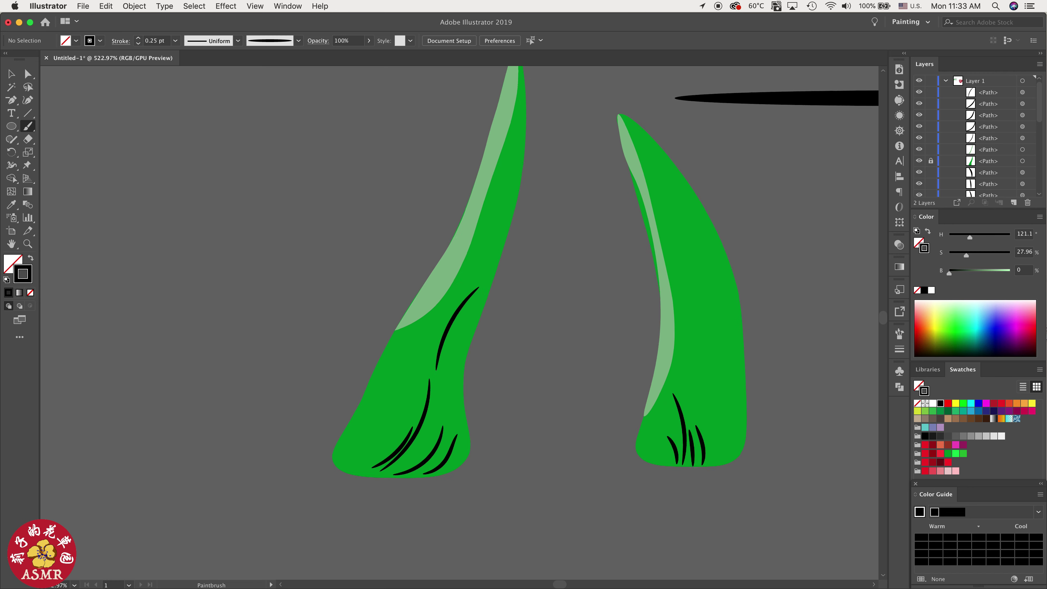
{"action": "left_click_drag", "start_coordinate": [441, 408], "coordinate": [470, 336]}
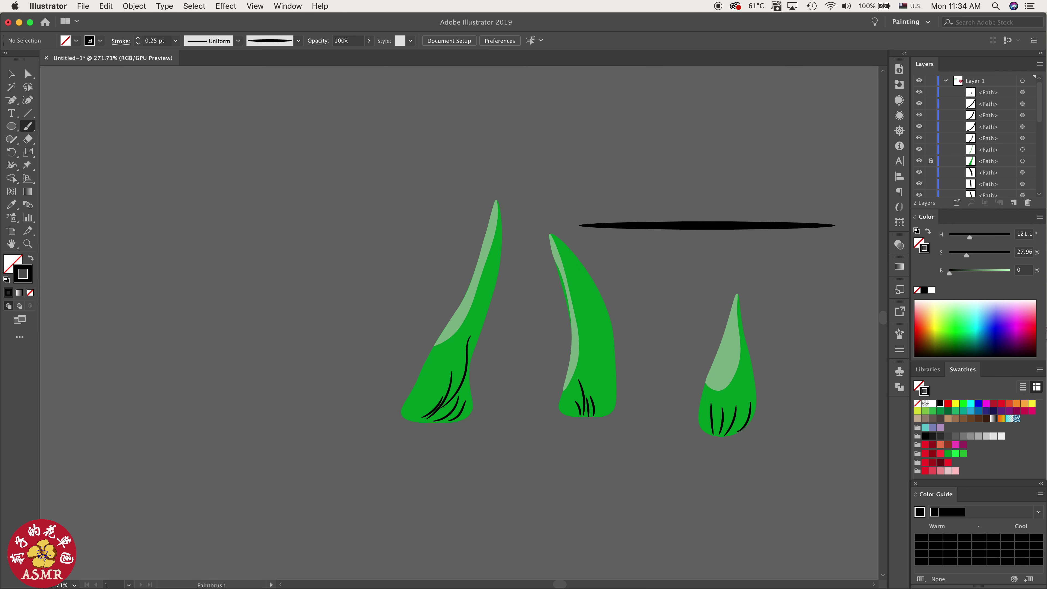
Step: Unlock all locked objects in the document
{"action": "key", "text": "v"}
{"action": "left_click_drag", "start_coordinate": [383, 305], "coordinate": [494, 441]}
{"action": "left_click", "coordinate": [350, 256]}
{"action": "left_click", "coordinate": [134, 6]}
{"action": "left_click", "coordinate": [147, 77]}
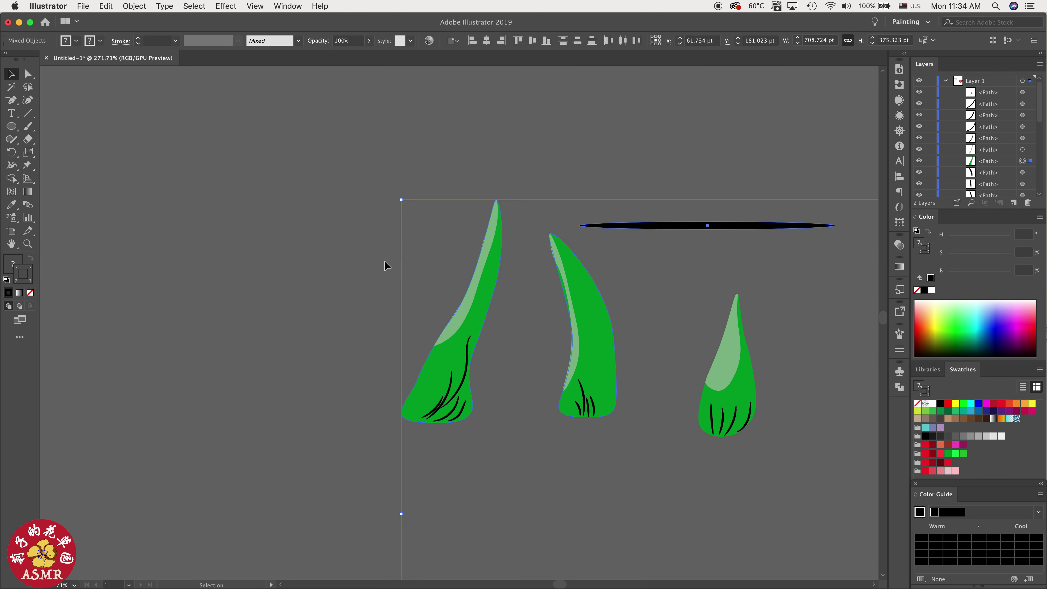
Step: Group the parts of each of the three leaves into its own group
{"action": "left_click_drag", "start_coordinate": [385, 264], "coordinate": [497, 420]}
{"action": "key", "text": "super+g"}
{"action": "left_click_drag", "start_coordinate": [553, 311], "coordinate": [619, 436]}
{"action": "key", "text": "super+g"}
{"action": "left_click_drag", "start_coordinate": [667, 370], "coordinate": [752, 454]}
{"action": "key", "text": "super+g"}
Step: Ungroup the three leaf groups and clear the selection
{"action": "scroll", "coordinate": [515, 377], "scroll_direction": "down", "scroll_amount": 2}
{"action": "scroll", "coordinate": [596, 374], "scroll_direction": "down", "scroll_amount": 5}
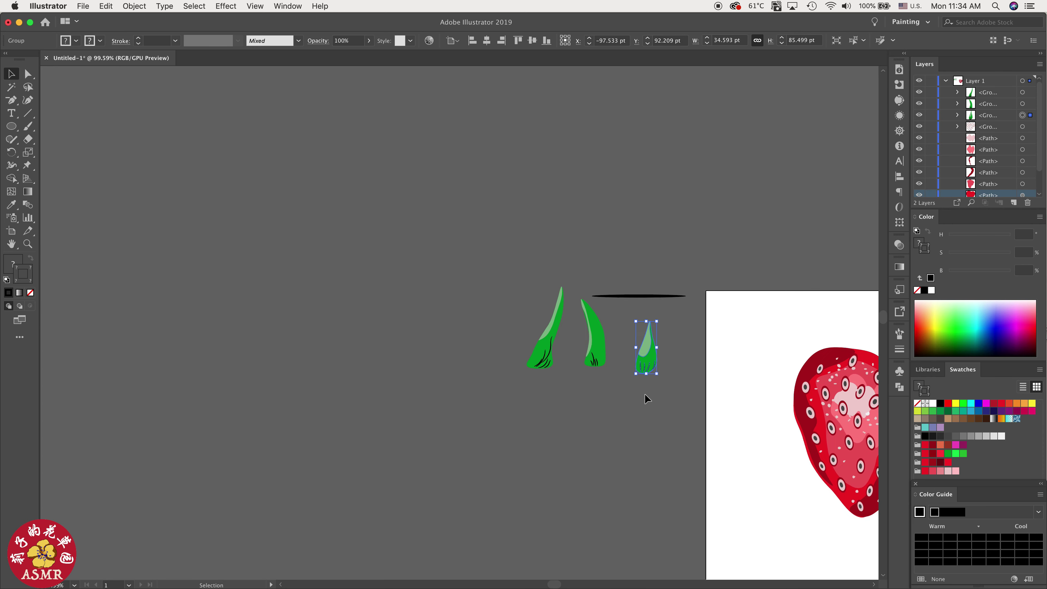
{"action": "scroll", "coordinate": [644, 394], "scroll_direction": "right", "scroll_amount": 10}
{"action": "scroll", "coordinate": [261, 378], "scroll_direction": "up", "scroll_amount": 5}
{"action": "scroll", "coordinate": [304, 308], "scroll_direction": "left", "scroll_amount": 4}
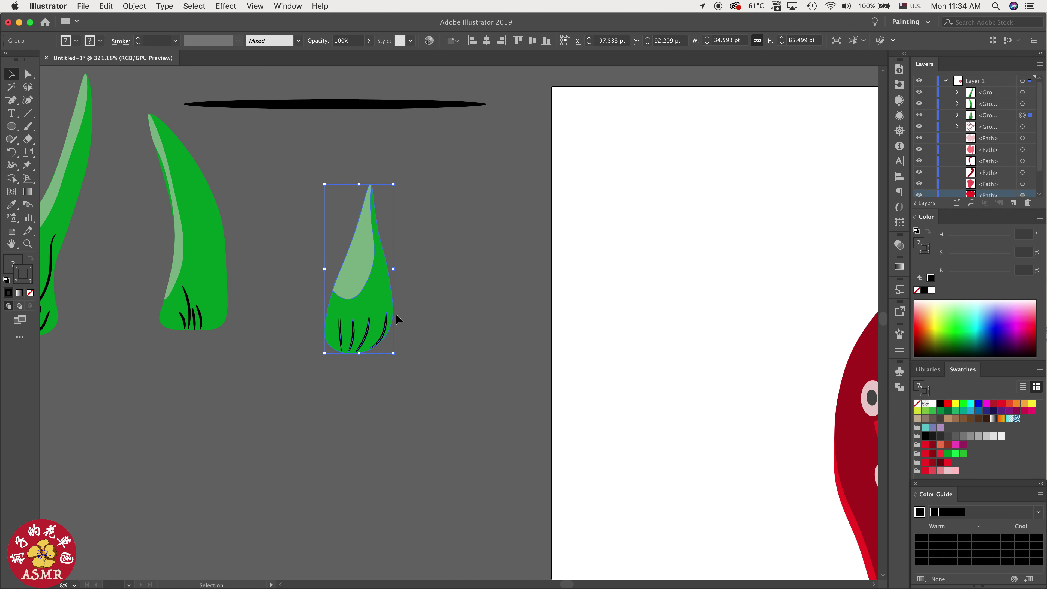
{"action": "left_click_drag", "start_coordinate": [59, 107], "coordinate": [371, 222]}
{"action": "left_click", "coordinate": [134, 6]}
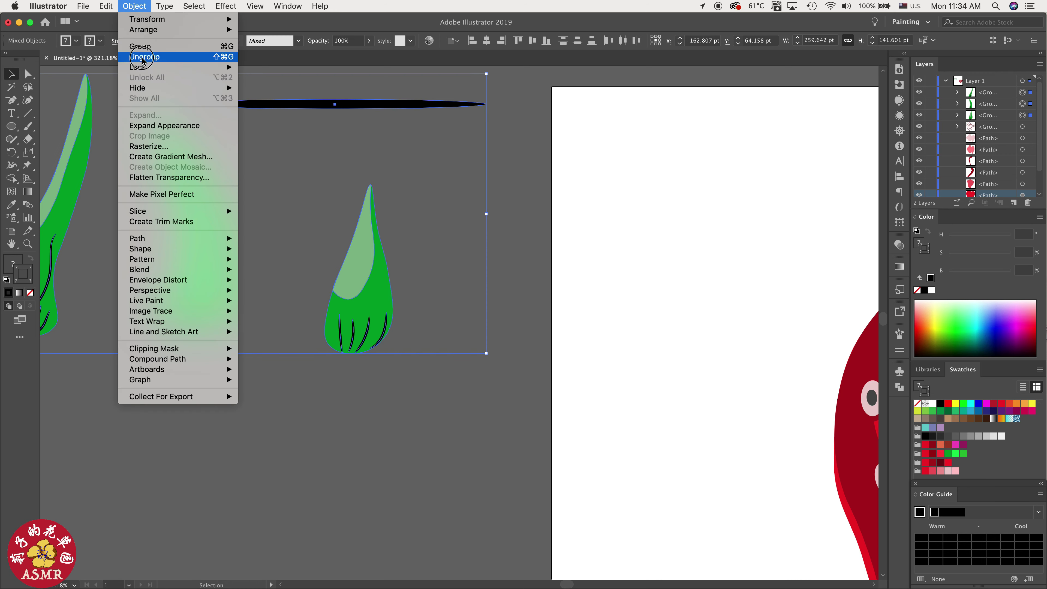
{"action": "left_click", "coordinate": [140, 56]}
{"action": "left_click", "coordinate": [288, 223]}
Step: Fill the short first leaf's base shape with the near-black swatch of 10.2% brightness
{"action": "left_click", "coordinate": [377, 304]}
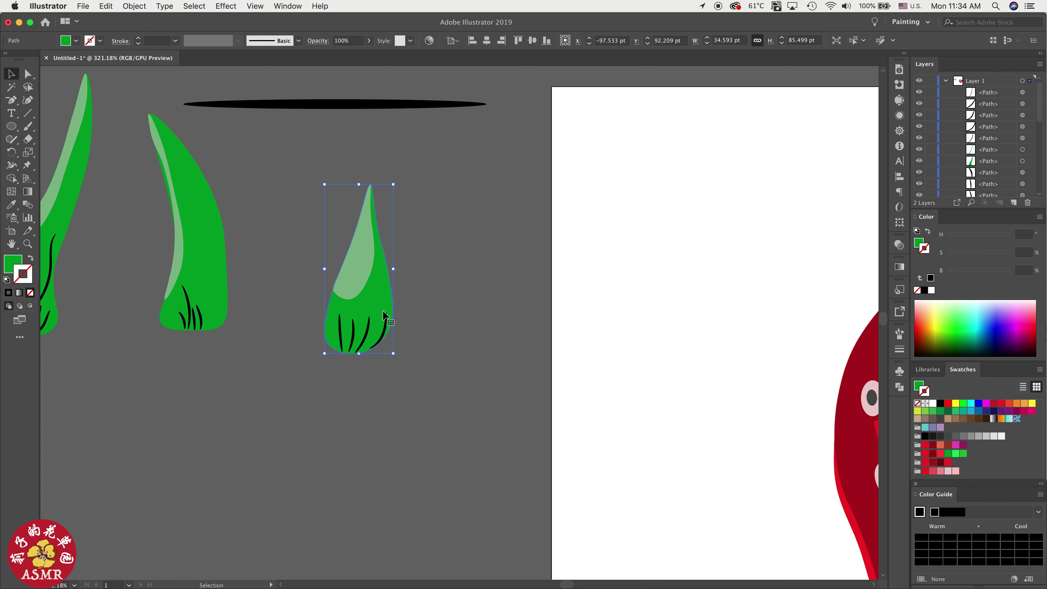
{"action": "left_click", "coordinate": [933, 438]}
{"action": "key", "text": "super+z"}
{"action": "left_click", "coordinate": [918, 242]}
{"action": "left_click", "coordinate": [932, 437]}
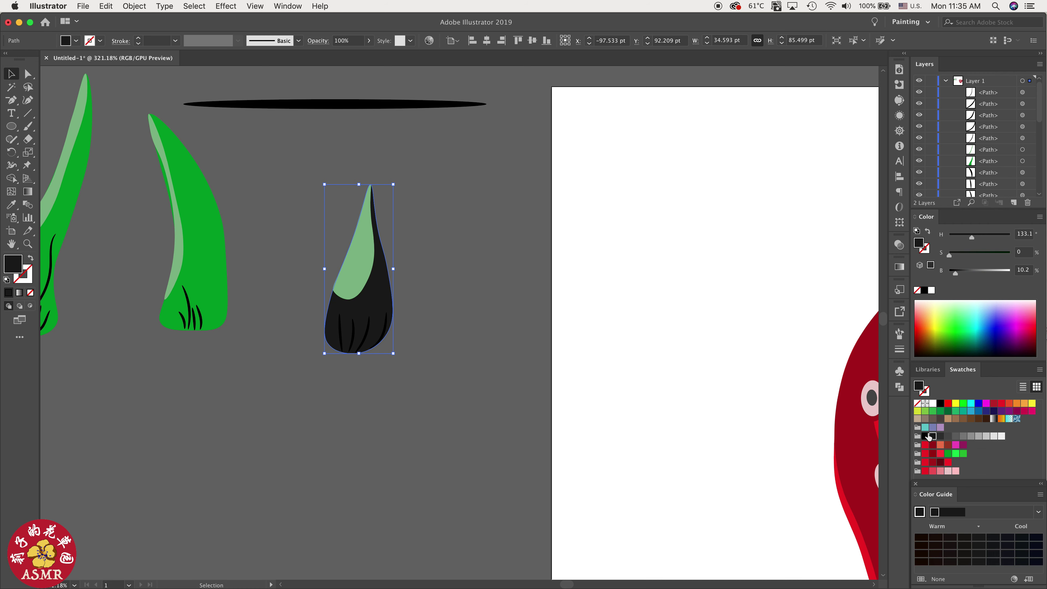
Step: Fill the short leaf's highlight with the grey swatch of 60% brightness and clear the selection
{"action": "left_click", "coordinate": [361, 264]}
{"action": "left_click", "coordinate": [969, 437]}
{"action": "left_click", "coordinate": [301, 243]}
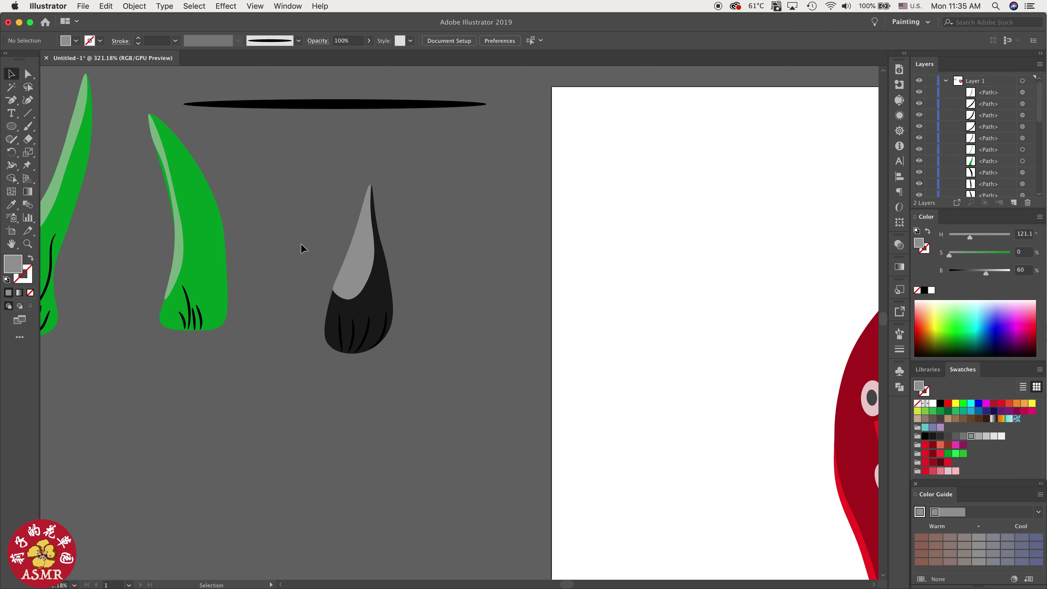
Step: Group the short leaf's parts and make an art brush from it with tint colorization, keeping the upward direction
{"action": "left_click_drag", "start_coordinate": [301, 243], "coordinate": [374, 350]}
{"action": "key", "text": "super+g"}
{"action": "mouse_move", "coordinate": [380, 302]}
{"action": "left_mouse_down"}
{"action": "mouse_move", "coordinate": [504, 330]}
{"action": "mouse_move", "coordinate": [899, 333]}
{"action": "mouse_move", "coordinate": [794, 478]}
{"action": "left_mouse_up"}
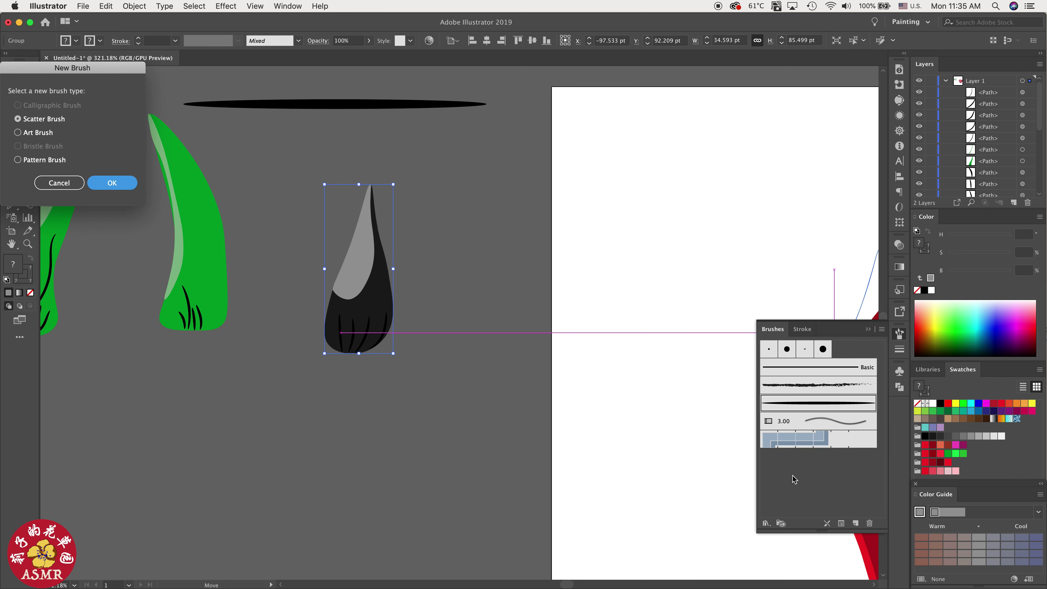
{"action": "left_click", "coordinate": [40, 134]}
{"action": "key", "text": "Return"}
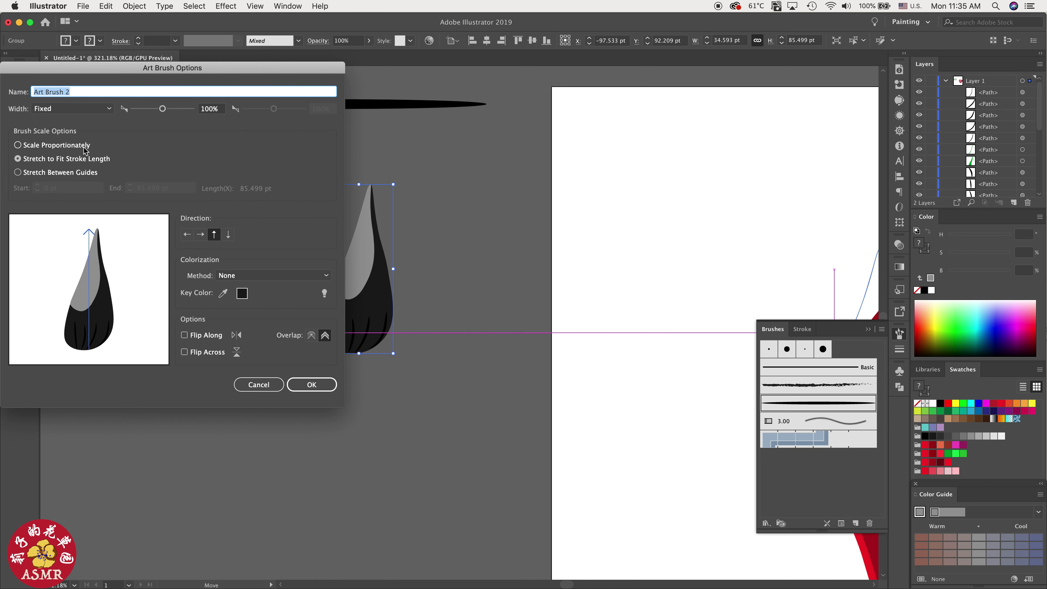
{"action": "left_click", "coordinate": [257, 280]}
{"action": "left_click", "coordinate": [245, 303]}
{"action": "left_click", "coordinate": [311, 385]}
{"action": "left_click", "coordinate": [441, 337]}
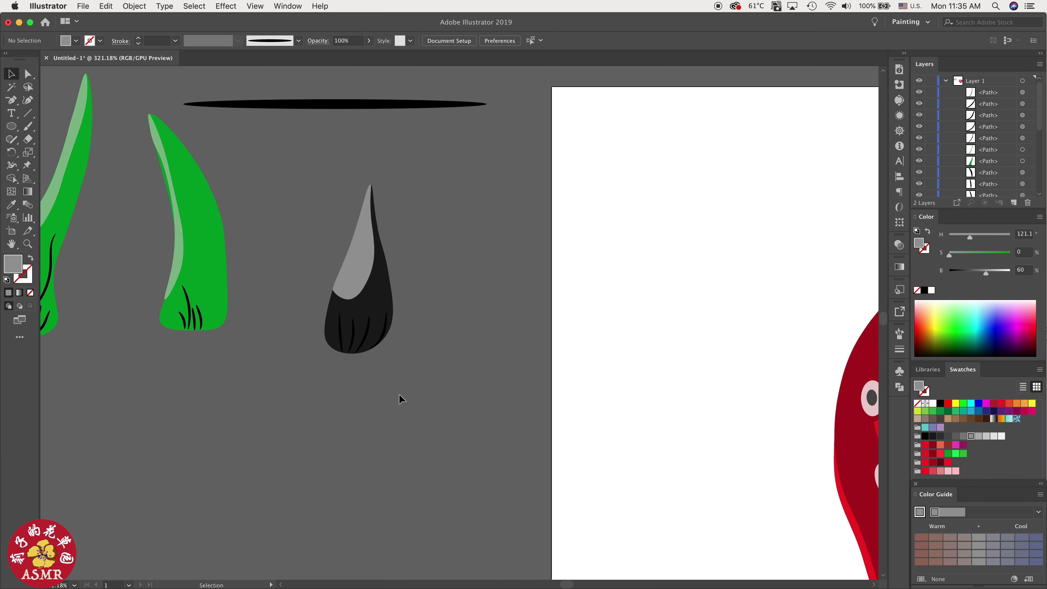
Step: Paint three unfilled green test strokes below the short leaf with its new art brush, and delete them
{"action": "key", "text": "b"}
{"action": "left_click", "coordinate": [899, 333]}
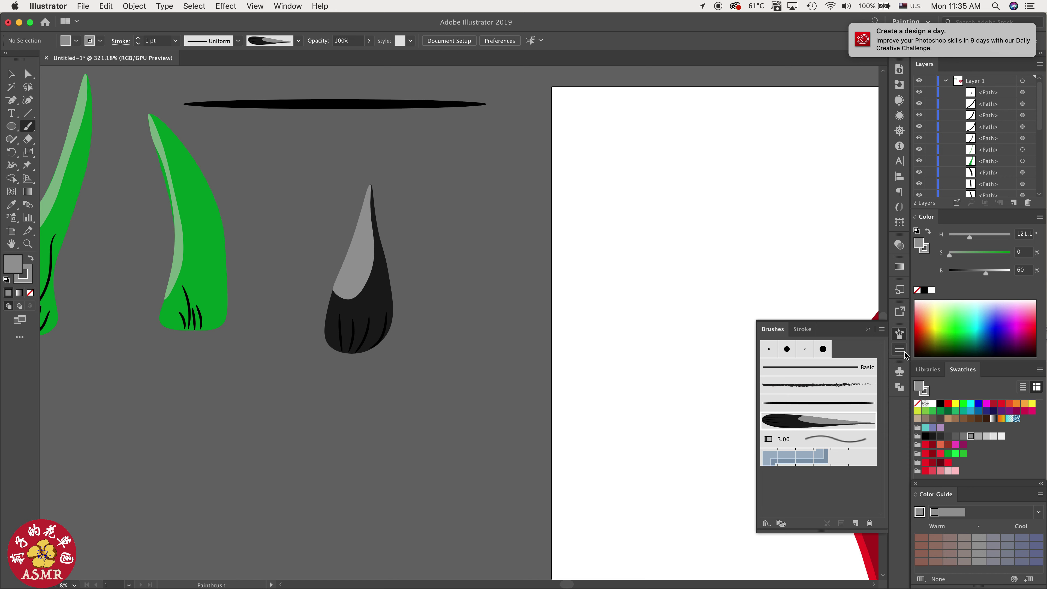
{"action": "left_click", "coordinate": [917, 291]}
{"action": "left_click", "coordinate": [926, 251]}
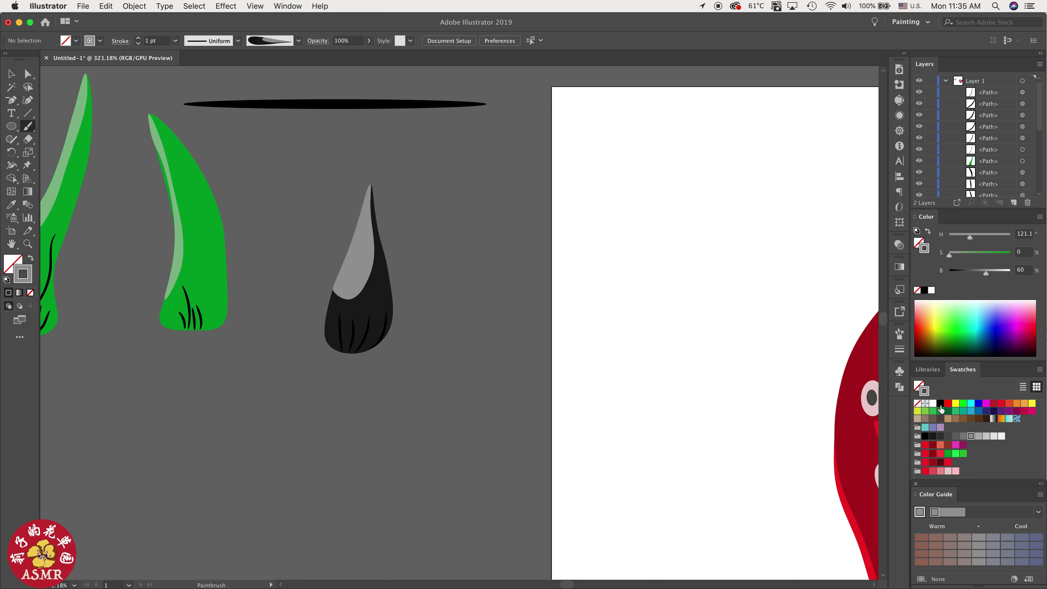
{"action": "left_click", "coordinate": [946, 453]}
{"action": "left_click_drag", "start_coordinate": [427, 438], "coordinate": [473, 341]}
{"action": "left_click_drag", "start_coordinate": [301, 475], "coordinate": [380, 406]}
{"action": "left_click_drag", "start_coordinate": [358, 503], "coordinate": [437, 458]}
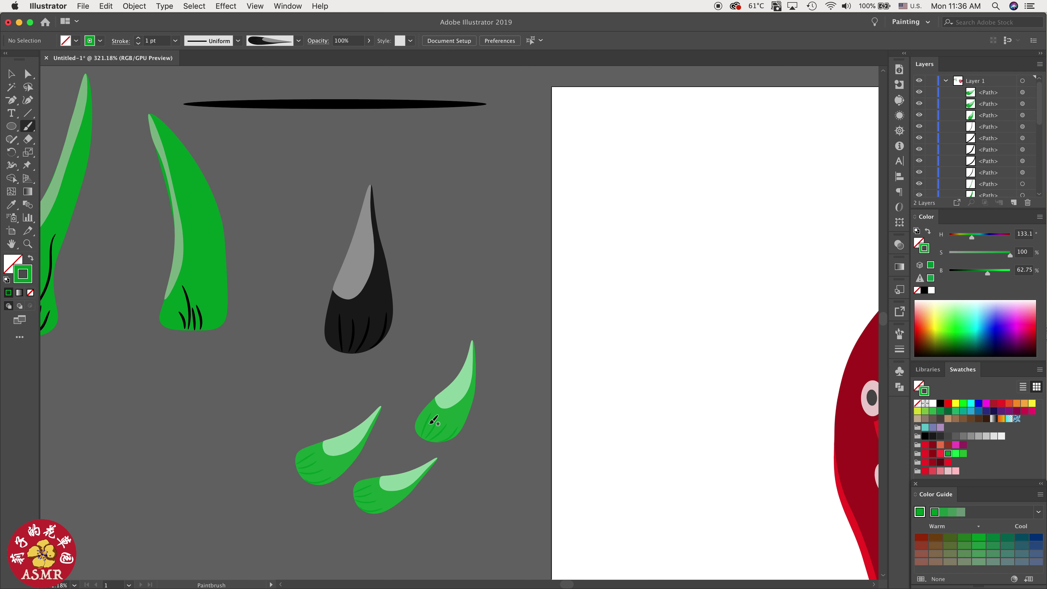
{"action": "key", "text": "v"}
{"action": "left_click_drag", "start_coordinate": [318, 411], "coordinate": [415, 459]}
{"action": "key", "text": "Delete"}
Step: Fill the middle leaf's base with the near-black swatch of 10.2% brightness and its highlight with the grey of 60% brightness
{"action": "left_click_drag", "start_coordinate": [126, 193], "coordinate": [256, 347]}
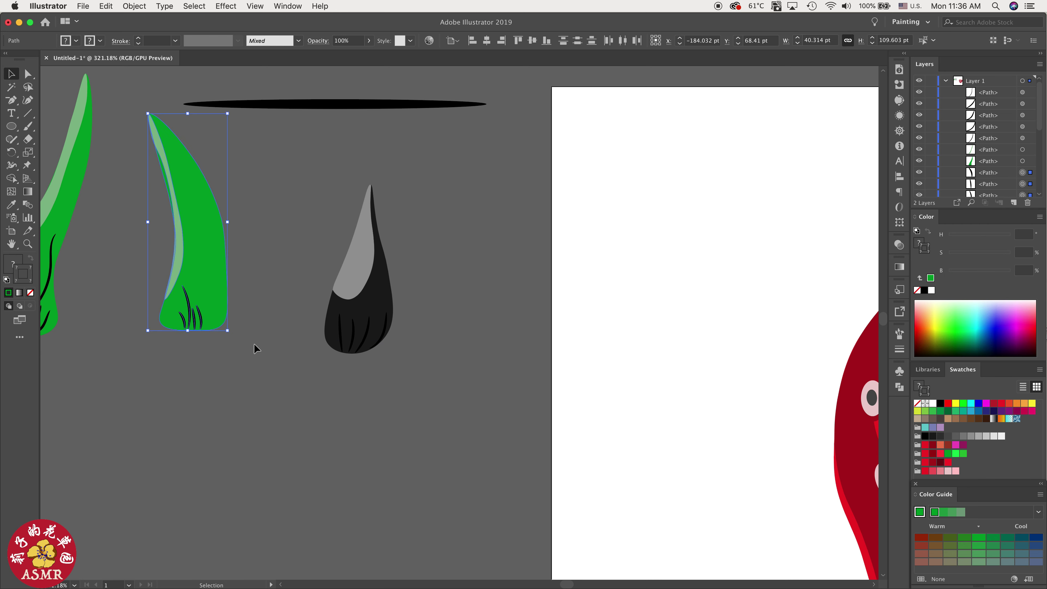
{"action": "left_click", "coordinate": [256, 347]}
{"action": "left_click", "coordinate": [212, 288]}
{"action": "left_click", "coordinate": [932, 436]}
{"action": "key", "text": "super+z"}
{"action": "left_click", "coordinate": [917, 241]}
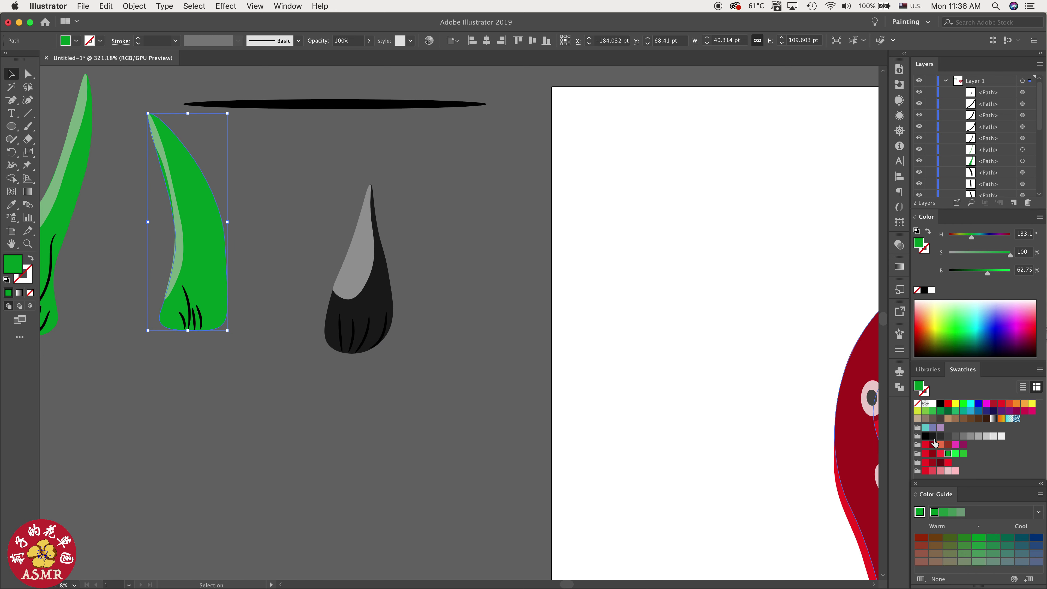
{"action": "left_click", "coordinate": [932, 436]}
{"action": "left_click", "coordinate": [180, 250]}
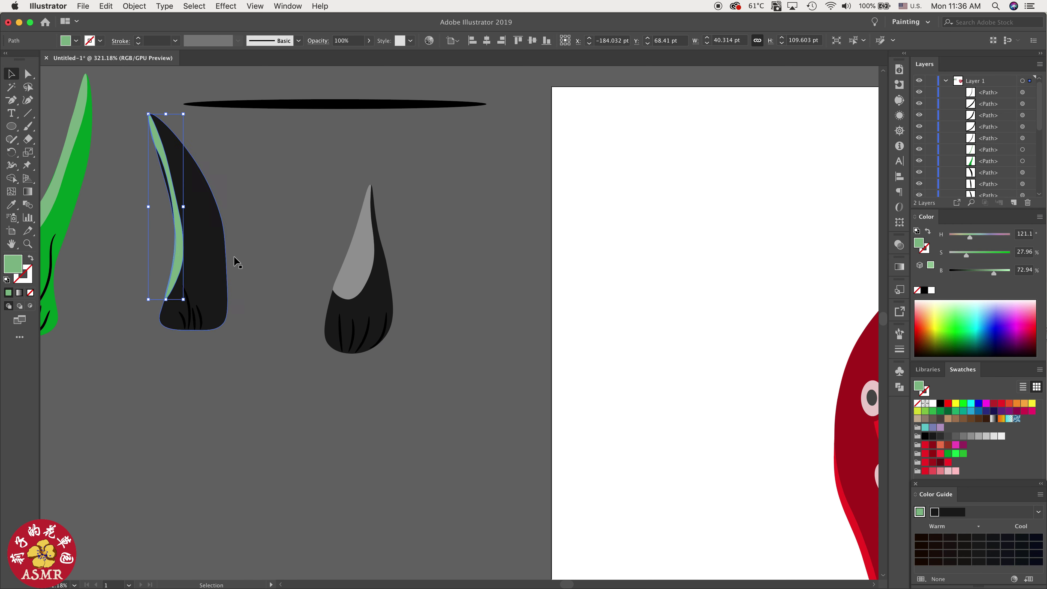
{"action": "left_click", "coordinate": [970, 436]}
{"action": "left_click", "coordinate": [118, 227]}
Step: Group the middle leaf's parts and make a proportionally scaled art brush from it with upward direction and tint colorization
{"action": "left_click_drag", "start_coordinate": [117, 227], "coordinate": [217, 342]}
{"action": "key", "text": "super+g"}
{"action": "mouse_move", "coordinate": [206, 300]}
{"action": "left_mouse_down"}
{"action": "mouse_move", "coordinate": [808, 380]}
{"action": "mouse_move", "coordinate": [820, 476]}
{"action": "left_mouse_up"}
{"action": "left_click", "coordinate": [36, 134]}
{"action": "left_click", "coordinate": [112, 183]}
{"action": "left_click", "coordinate": [59, 145]}
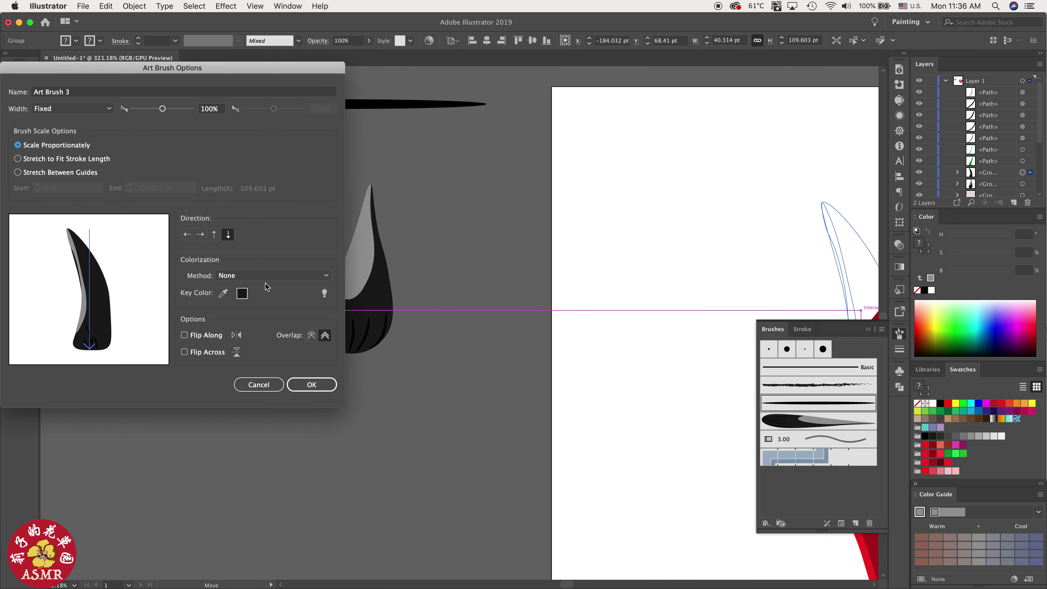
{"action": "left_click", "coordinate": [214, 235]}
{"action": "left_click", "coordinate": [312, 384]}
{"action": "left_click", "coordinate": [266, 387]}
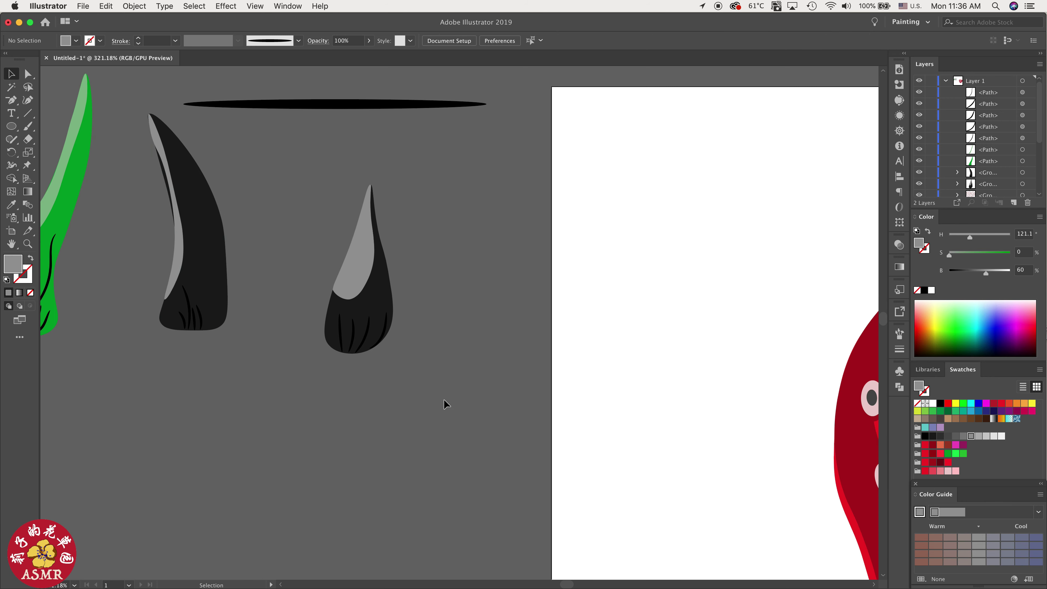
Step: Try a stroke with the middle-leaf brush beneath the leaves and undo it
{"action": "key", "text": "b"}
{"action": "left_click", "coordinate": [898, 333]}
{"action": "left_click", "coordinate": [824, 441]}
{"action": "left_click_drag", "start_coordinate": [459, 460], "coordinate": [500, 371]}
{"action": "key", "text": "super+z"}
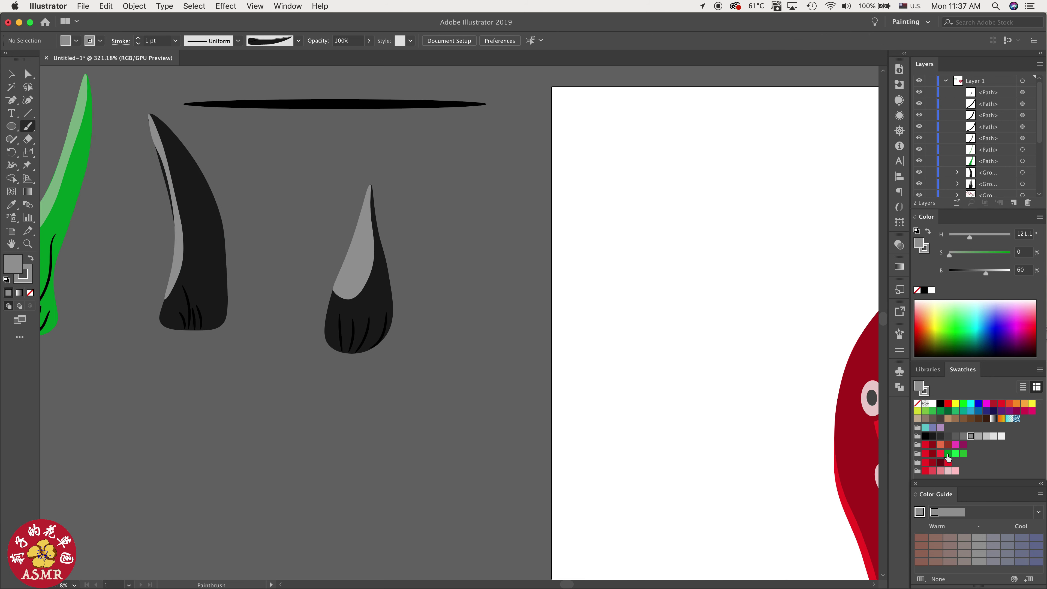
Step: Paint several green test strokes around the short leaf with the middle-leaf brush, and delete them all
{"action": "left_click", "coordinate": [947, 453]}
{"action": "left_click", "coordinate": [924, 392]}
{"action": "key", "text": "slash"}
{"action": "left_click", "coordinate": [918, 388]}
{"action": "left_click_drag", "start_coordinate": [441, 476], "coordinate": [514, 372]}
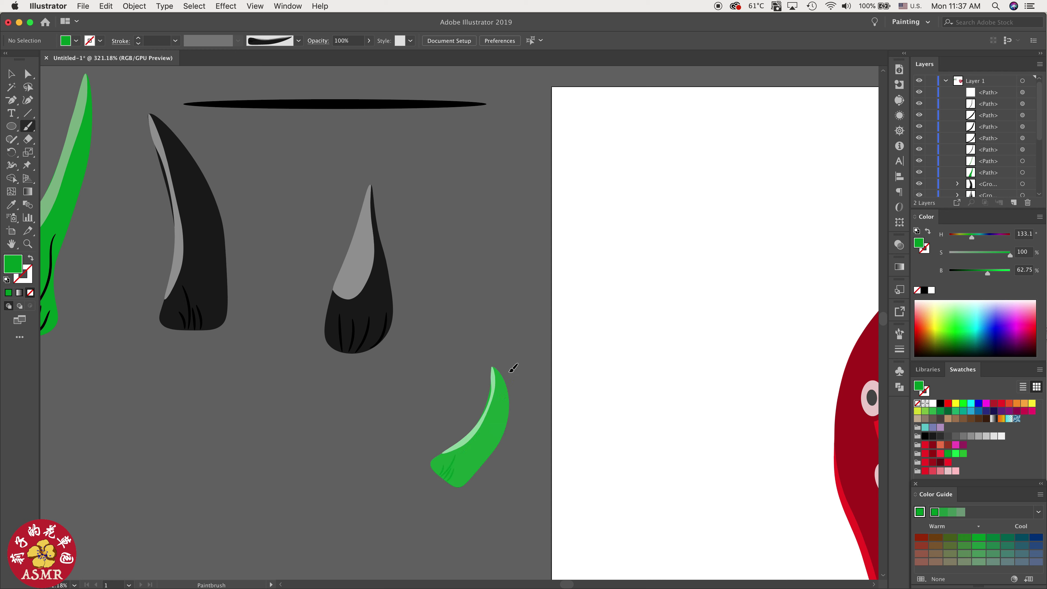
{"action": "left_click_drag", "start_coordinate": [325, 458], "coordinate": [424, 372]}
{"action": "left_click_drag", "start_coordinate": [219, 417], "coordinate": [324, 403]}
{"action": "left_click_drag", "start_coordinate": [471, 345], "coordinate": [459, 271]}
{"action": "key", "text": "v"}
{"action": "left_click_drag", "start_coordinate": [267, 371], "coordinate": [465, 469]}
{"action": "key", "text": "Delete"}
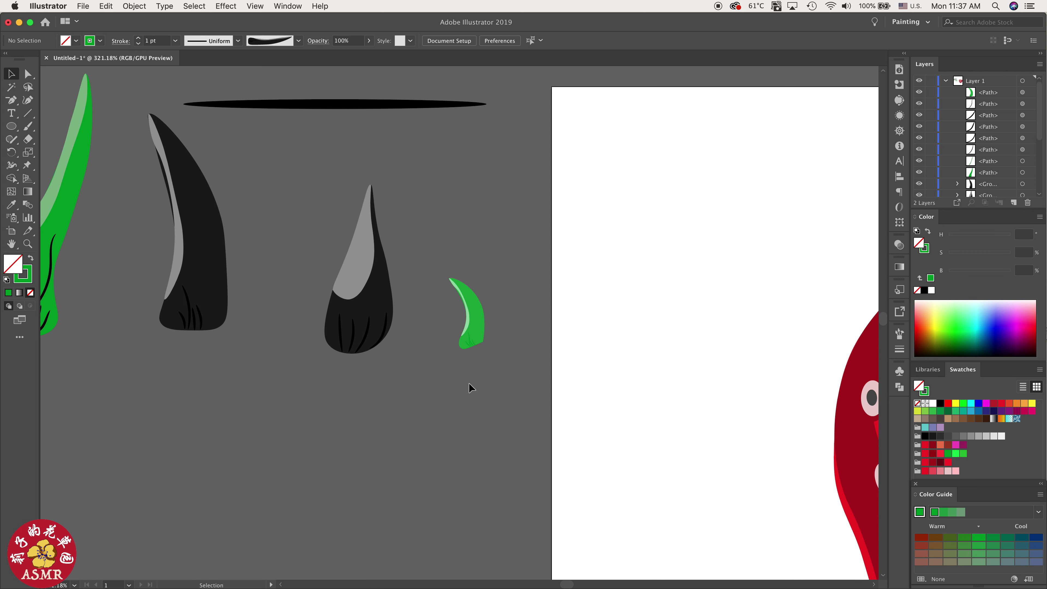
{"action": "left_click", "coordinate": [474, 317]}
{"action": "key", "text": "Delete"}
Step: Fill the long leaf's base with the near-black swatch and its highlight with the grey of 70.2% brightness
{"action": "scroll", "coordinate": [243, 378], "scroll_direction": "left", "scroll_amount": 5}
{"action": "left_click", "coordinate": [222, 165]}
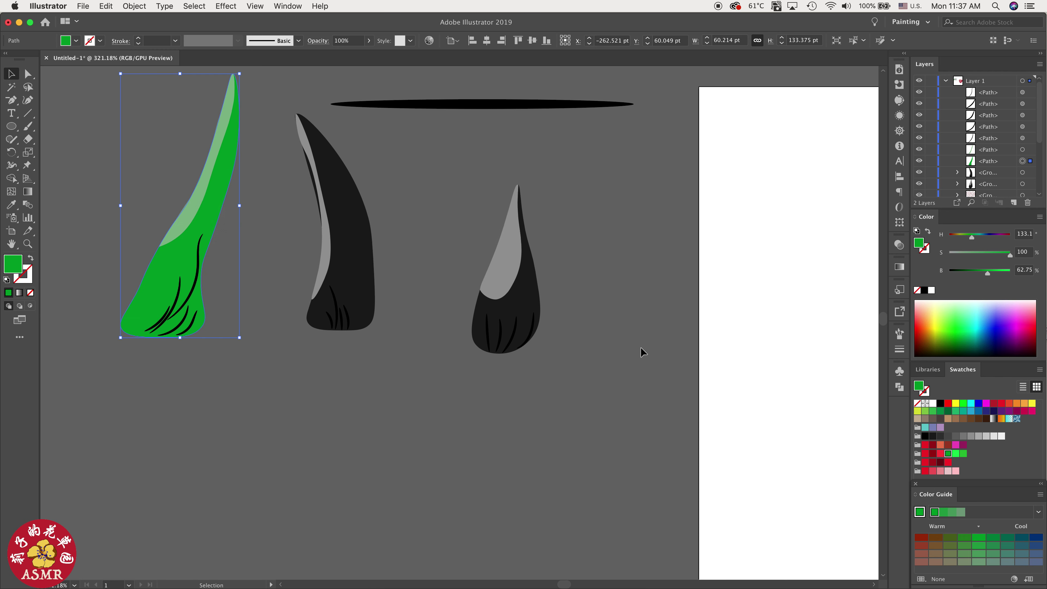
{"action": "left_click", "coordinate": [932, 437]}
{"action": "left_click", "coordinate": [189, 210]}
{"action": "left_click", "coordinate": [970, 436]}
{"action": "left_click", "coordinate": [979, 437]}
{"action": "left_click", "coordinate": [483, 442]}
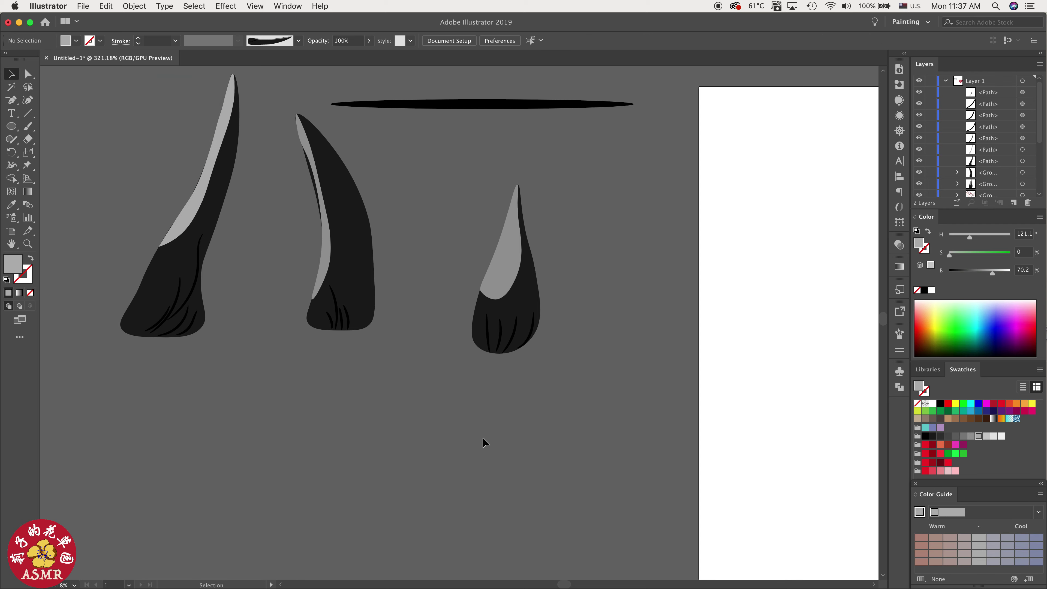
Step: Group the long leaf's parts and make a proportionally scaled art brush from it with upward direction and tint colorization
{"action": "left_click_drag", "start_coordinate": [288, 365], "coordinate": [132, 214]}
{"action": "key", "text": "super+g"}
{"action": "mouse_move", "coordinate": [169, 317]}
{"action": "left_mouse_down"}
{"action": "mouse_move", "coordinate": [888, 379]}
{"action": "mouse_move", "coordinate": [809, 496]}
{"action": "left_mouse_up"}
{"action": "left_click", "coordinate": [39, 132]}
{"action": "left_click", "coordinate": [111, 181]}
{"action": "left_click", "coordinate": [50, 145]}
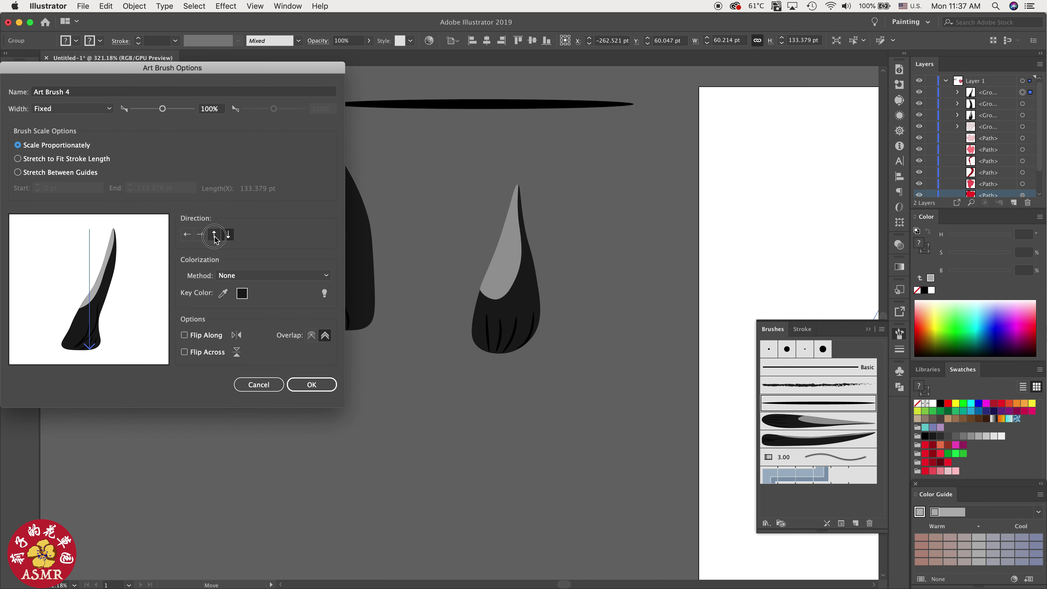
{"action": "left_click", "coordinate": [215, 235]}
{"action": "left_click", "coordinate": [255, 275]}
{"action": "left_click", "coordinate": [254, 299]}
{"action": "left_click", "coordinate": [311, 385]}
{"action": "left_click", "coordinate": [416, 399]}
Step: Set the Paintbrush up with the long-leaf art brush and only the green swatch of 62.75% brightness as its paint
{"action": "scroll", "coordinate": [419, 428], "scroll_direction": "down", "scroll_amount": 5}
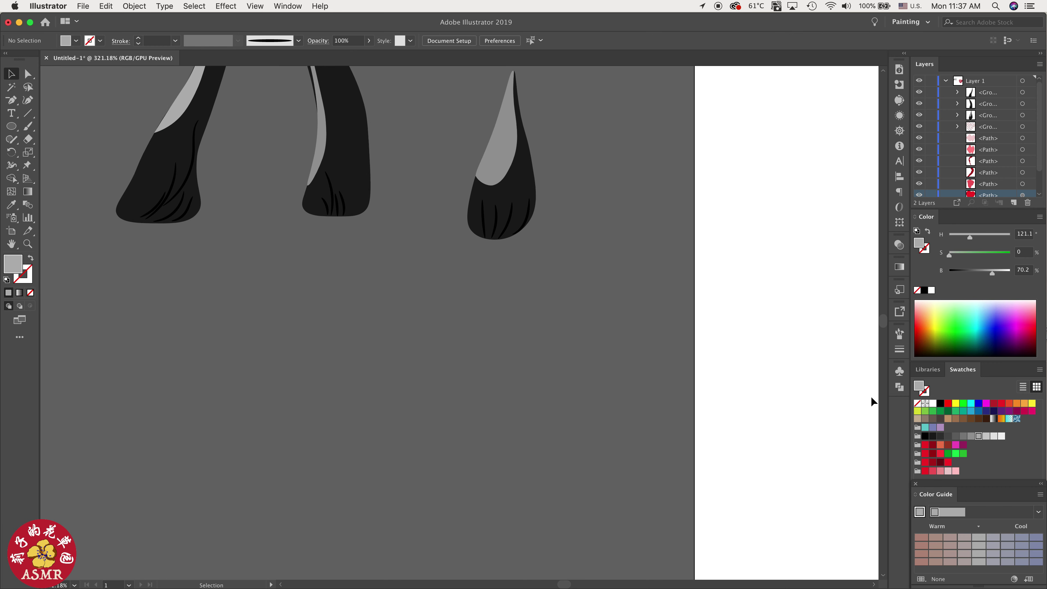
{"action": "left_click", "coordinate": [947, 453]}
{"action": "left_click", "coordinate": [899, 333]}
{"action": "left_click", "coordinate": [818, 456]}
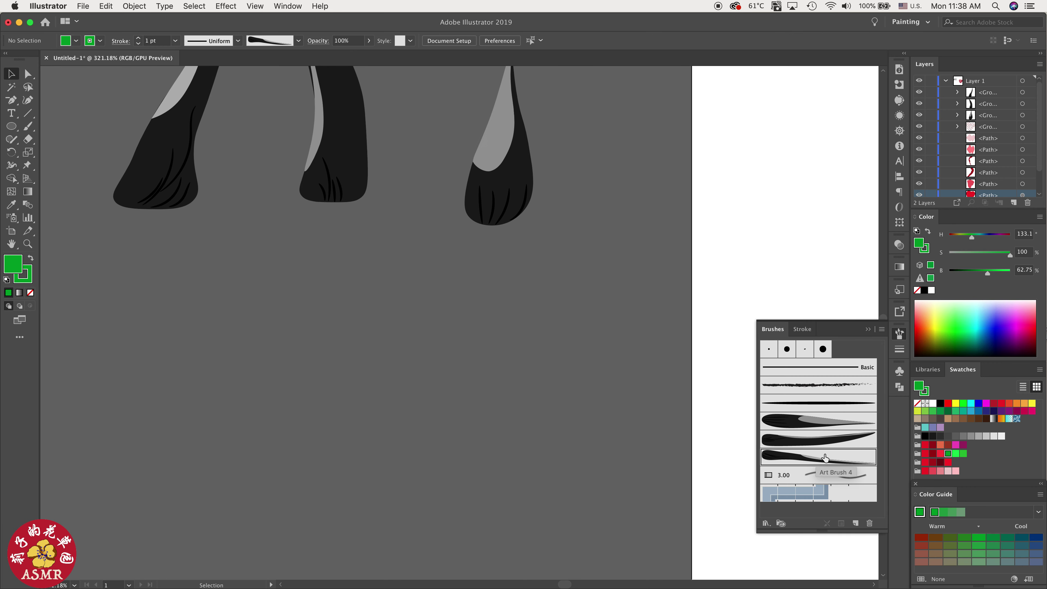
{"action": "left_click", "coordinate": [926, 253]}
{"action": "key", "text": "slash"}
{"action": "key", "text": "x"}
{"action": "key", "text": "b"}
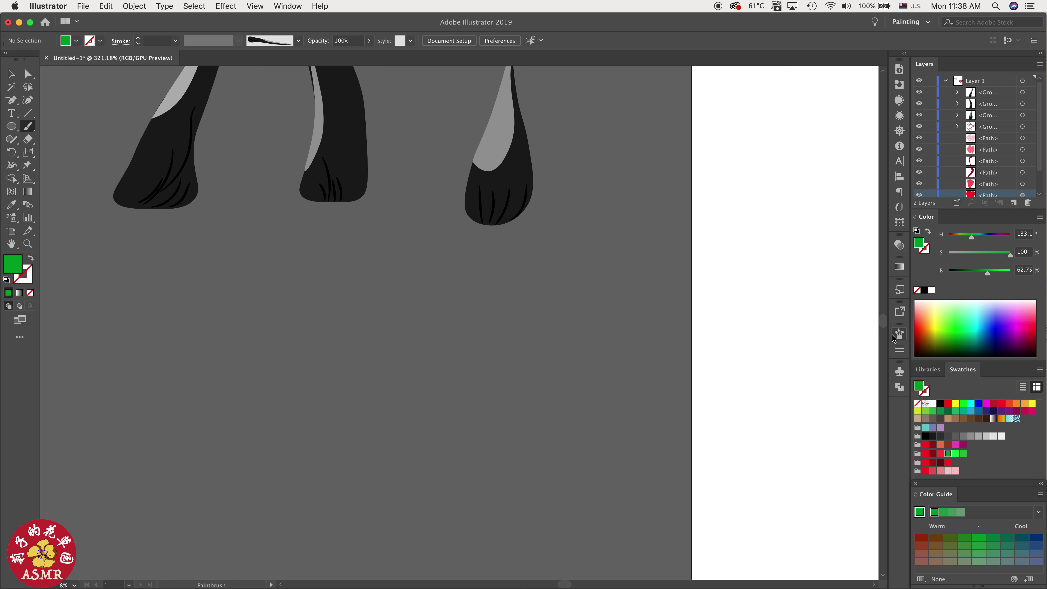
Step: Paint three green test strokes below the leaves with the long-leaf brush, and delete them
{"action": "left_click", "coordinate": [900, 333]}
{"action": "left_click", "coordinate": [862, 418]}
{"action": "left_click_drag", "start_coordinate": [493, 457], "coordinate": [543, 385]}
{"action": "left_click_drag", "start_coordinate": [534, 453], "coordinate": [623, 315]}
{"action": "left_click_drag", "start_coordinate": [367, 355], "coordinate": [534, 375]}
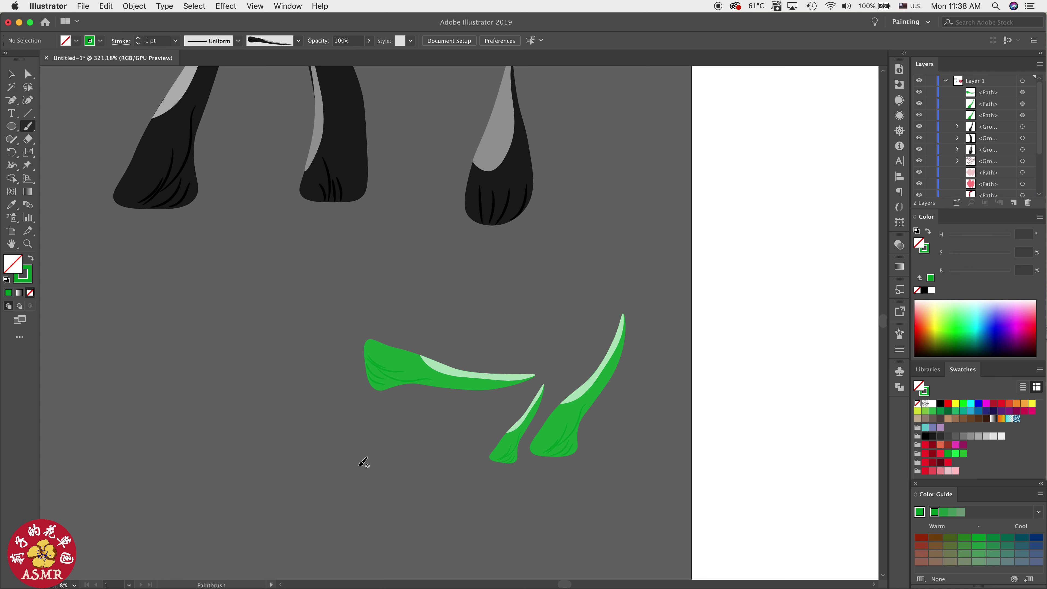
{"action": "mouse_move", "coordinate": [332, 469]}
{"action": "left_mouse_down"}
{"action": "mouse_move", "coordinate": [329, 336]}
{"action": "mouse_move", "coordinate": [587, 391]}
{"action": "left_mouse_up"}
{"action": "key", "text": "v"}
{"action": "key", "text": "Delete"}
Step: Paint one upright green leaf at the notch in the strawberry's top with the short-leaf art brush
{"action": "scroll", "coordinate": [449, 378], "scroll_direction": "right", "scroll_amount": 10}
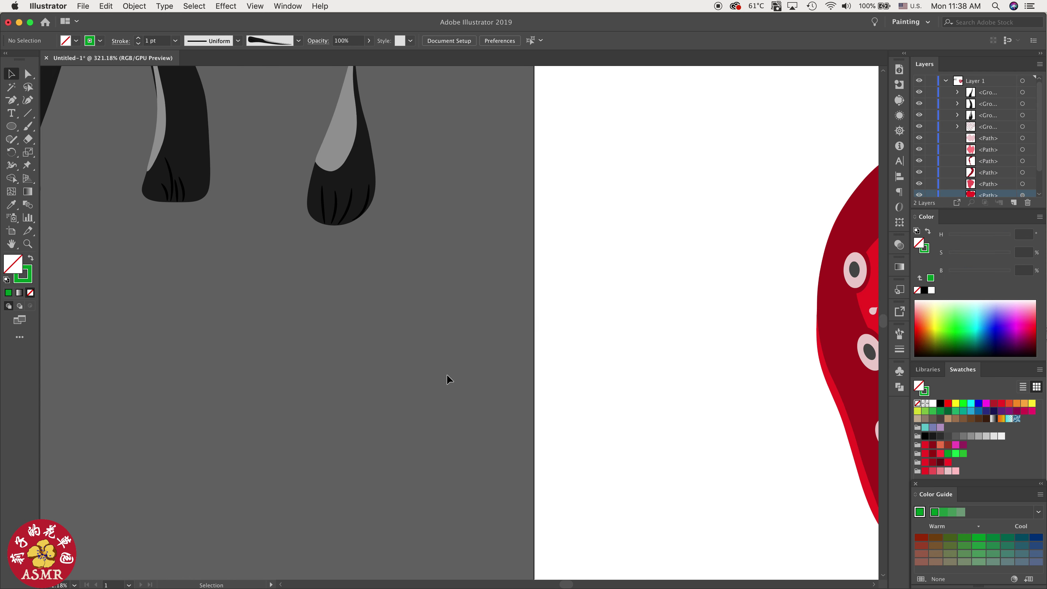
{"action": "scroll", "coordinate": [589, 373], "scroll_direction": "right", "scroll_amount": 8}
{"action": "scroll", "coordinate": [598, 363], "scroll_direction": "down", "scroll_amount": 5}
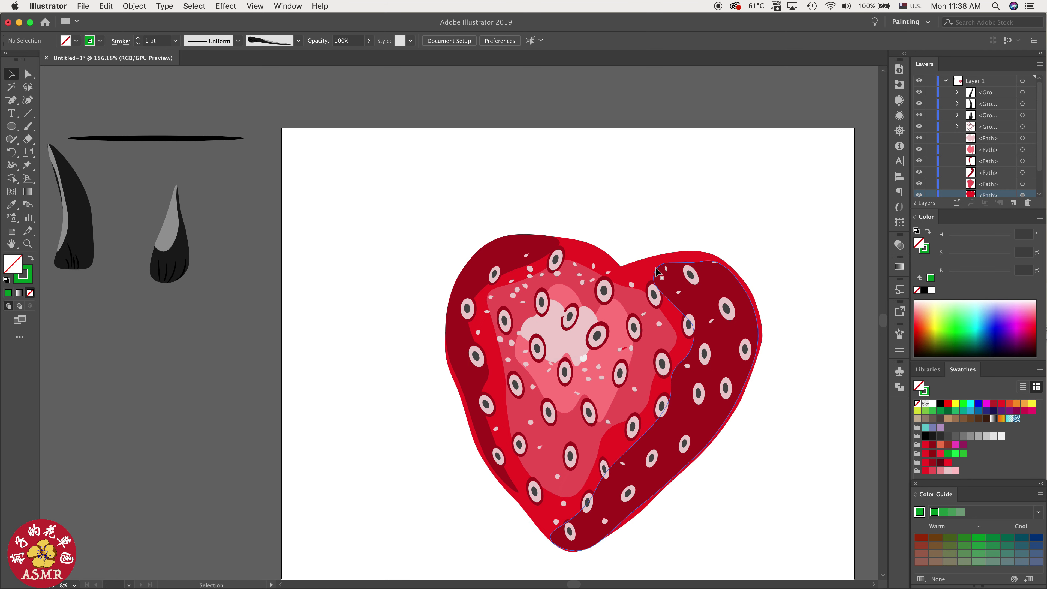
{"action": "key", "text": "b"}
{"action": "left_click", "coordinate": [898, 334]}
{"action": "left_click", "coordinate": [816, 422]}
{"action": "left_click_drag", "start_coordinate": [626, 262], "coordinate": [642, 192]}
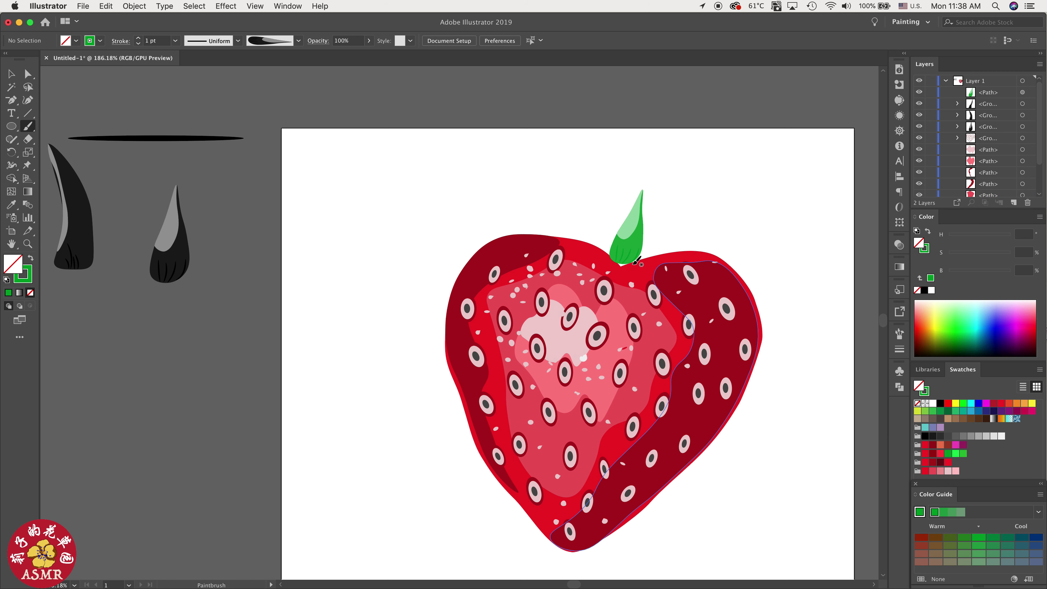
{"action": "key", "text": "cmd+z"}
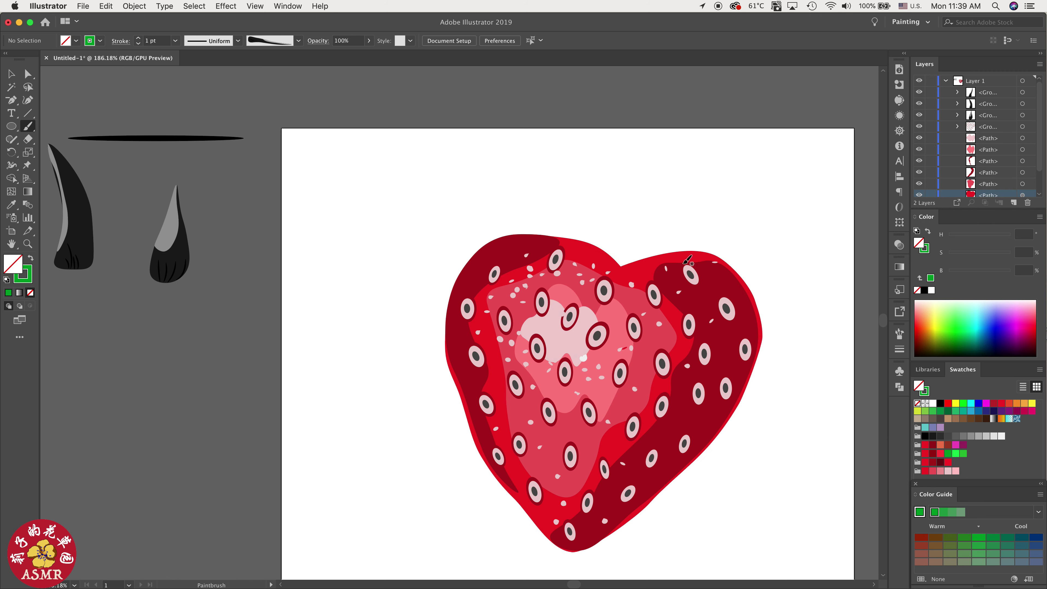
{"action": "left_click", "coordinate": [899, 334]}
{"action": "left_click", "coordinate": [839, 425]}
{"action": "left_click_drag", "start_coordinate": [623, 263], "coordinate": [636, 176]}
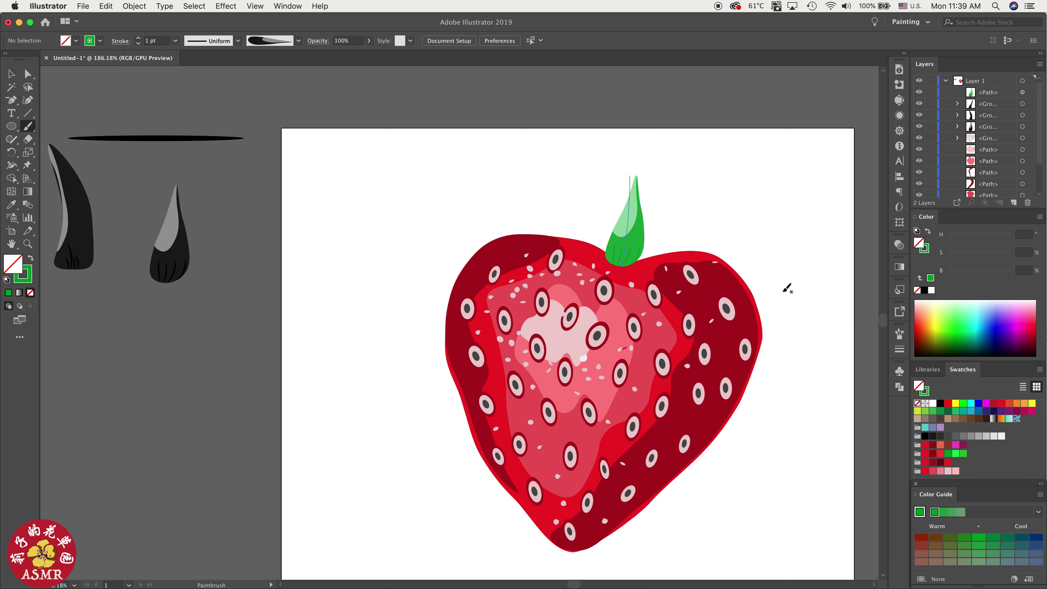
Step: Paint a curved leaf to the right of the upright one with the middle-leaf brush, undoing unsuitable strokes
{"action": "left_click", "coordinate": [899, 335]}
{"action": "left_click", "coordinate": [834, 436]}
{"action": "left_click_drag", "start_coordinate": [630, 264], "coordinate": [679, 185]}
{"action": "key", "text": "super+z"}
{"action": "left_click_drag", "start_coordinate": [648, 263], "coordinate": [673, 196]}
{"action": "left_click_drag", "start_coordinate": [615, 262], "coordinate": [568, 213]}
{"action": "key", "text": "super+z"}
{"action": "left_click_drag", "start_coordinate": [617, 252], "coordinate": [573, 198]}
{"action": "key", "text": "super+z"}
Step: Complete the strawberry's crown with more green leaves fanning outward, repainting the outermost leaf on the left
{"action": "left_click", "coordinate": [898, 335]}
{"action": "left_click", "coordinate": [842, 460]}
{"action": "mouse_move", "coordinate": [649, 258]}
{"action": "left_mouse_down"}
{"action": "mouse_move", "coordinate": [728, 234]}
{"action": "mouse_move", "coordinate": [669, 249]}
{"action": "left_mouse_up"}
{"action": "key", "text": "super+z"}
{"action": "mouse_move", "coordinate": [601, 242]}
{"action": "left_mouse_down"}
{"action": "mouse_move", "coordinate": [553, 207]}
{"action": "mouse_move", "coordinate": [594, 184]}
{"action": "mouse_move", "coordinate": [527, 221]}
{"action": "left_mouse_up"}
{"action": "left_click_drag", "start_coordinate": [586, 262], "coordinate": [515, 214]}
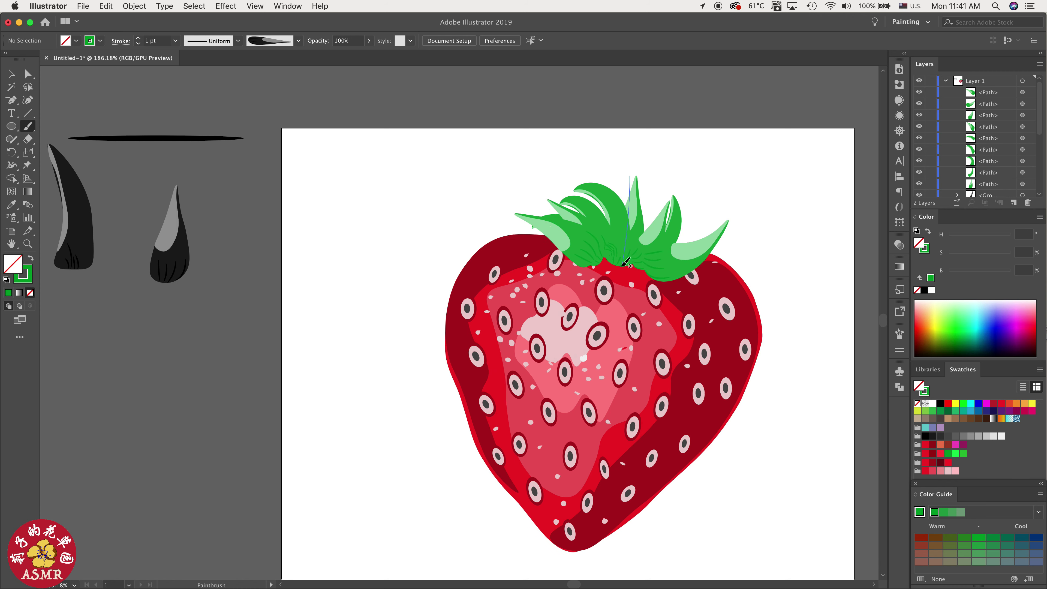
{"action": "key", "text": "super+z"}
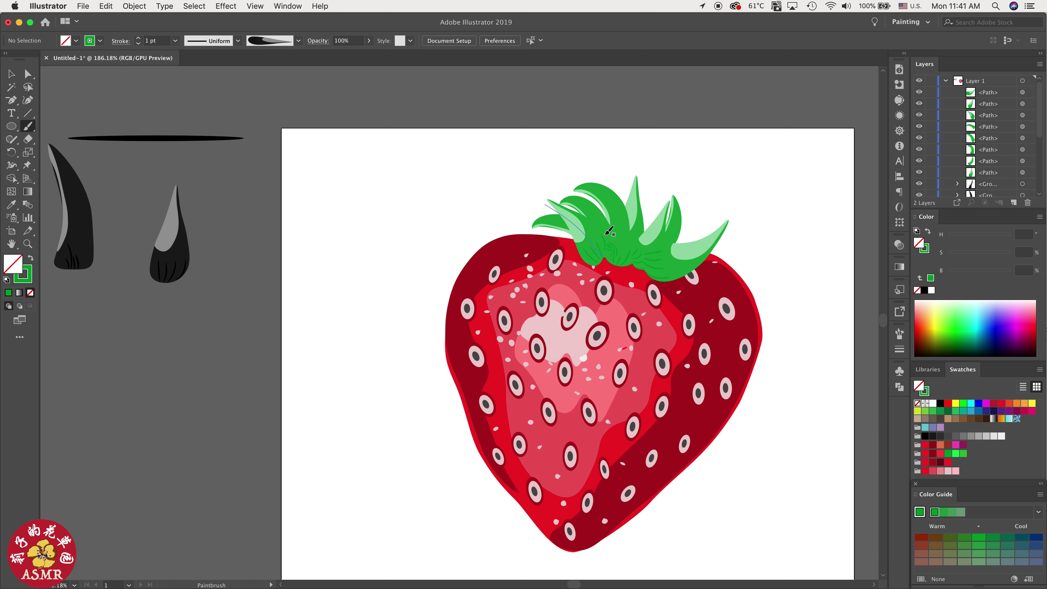
{"action": "left_click_drag", "start_coordinate": [577, 250], "coordinate": [517, 210]}
Step: Select all the painted leaf paths of the crown and collect them in a new layer
{"action": "scroll", "coordinate": [666, 317], "scroll_direction": "down", "scroll_amount": 5}
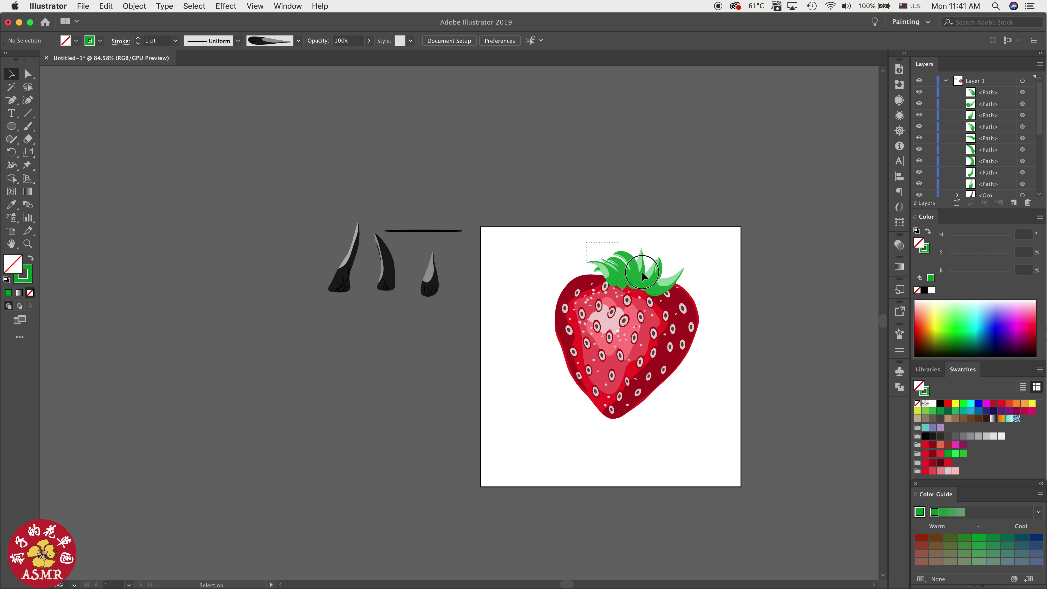
{"action": "left_click_drag", "start_coordinate": [641, 271], "coordinate": [676, 285]}
{"action": "left_click", "coordinate": [753, 280]}
{"action": "left_click", "coordinate": [1006, 93]}
{"action": "scroll", "coordinate": [998, 161], "scroll_direction": "down", "scroll_amount": 4}
{"action": "left_click", "coordinate": [997, 140], "text": "shift"}
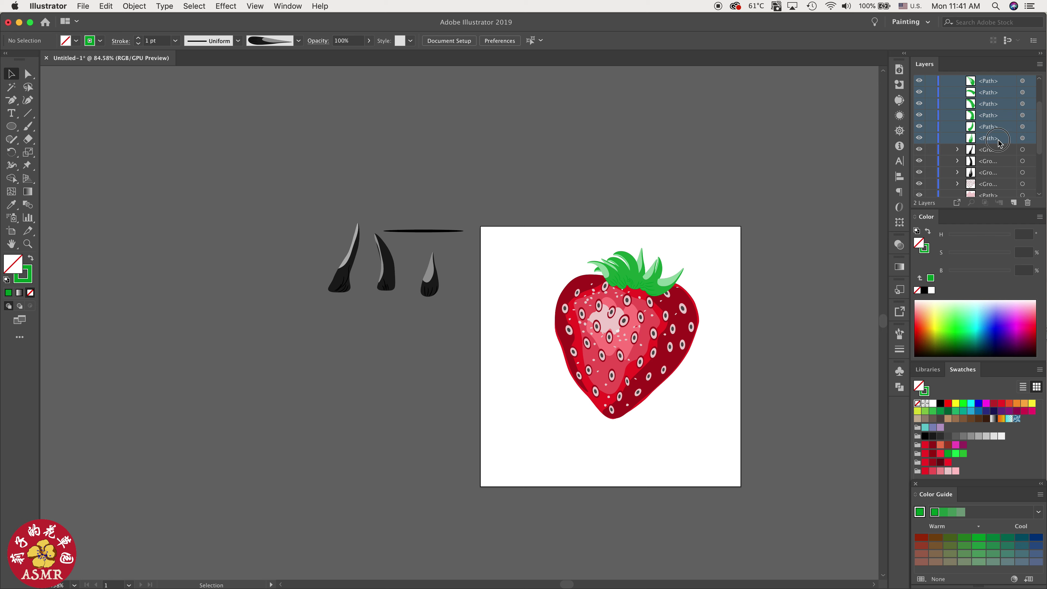
{"action": "left_click", "coordinate": [1039, 64]}
{"action": "left_click", "coordinate": [989, 204]}
Step: Select the whole leaf crown, enlarge it slightly and reposition it over the strawberry's top edge
{"action": "scroll", "coordinate": [944, 151], "scroll_direction": "up", "scroll_amount": 1}
{"action": "left_click", "coordinate": [1022, 93]}
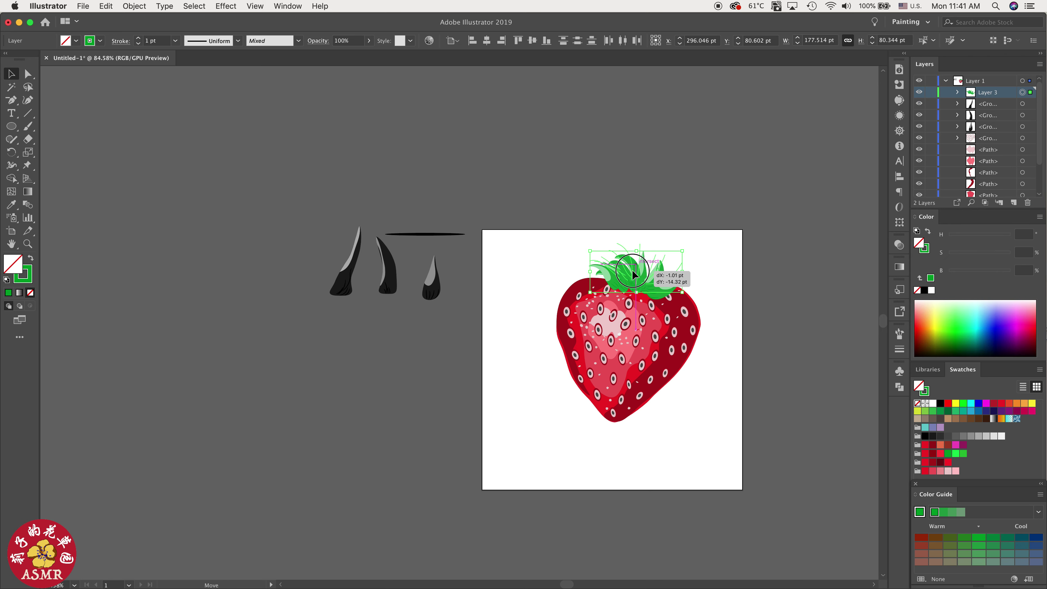
{"action": "left_click_drag", "start_coordinate": [632, 270], "coordinate": [632, 270]}
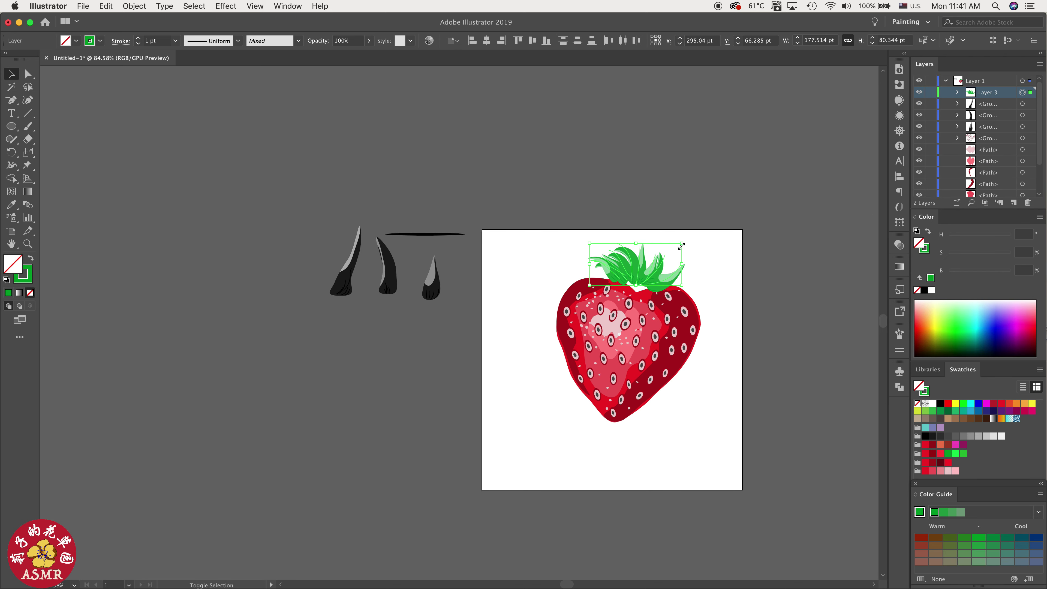
{"action": "left_click_drag", "start_coordinate": [681, 247], "coordinate": [698, 235]}
{"action": "left_click_drag", "start_coordinate": [655, 260], "coordinate": [647, 268]}
{"action": "left_click", "coordinate": [769, 278]}
Step: Select the rightmost leaf of the crown and send it behind its neighbouring leaves in Layer 3's stacking order
{"action": "left_click", "coordinate": [673, 283]}
{"action": "left_click", "coordinate": [750, 284]}
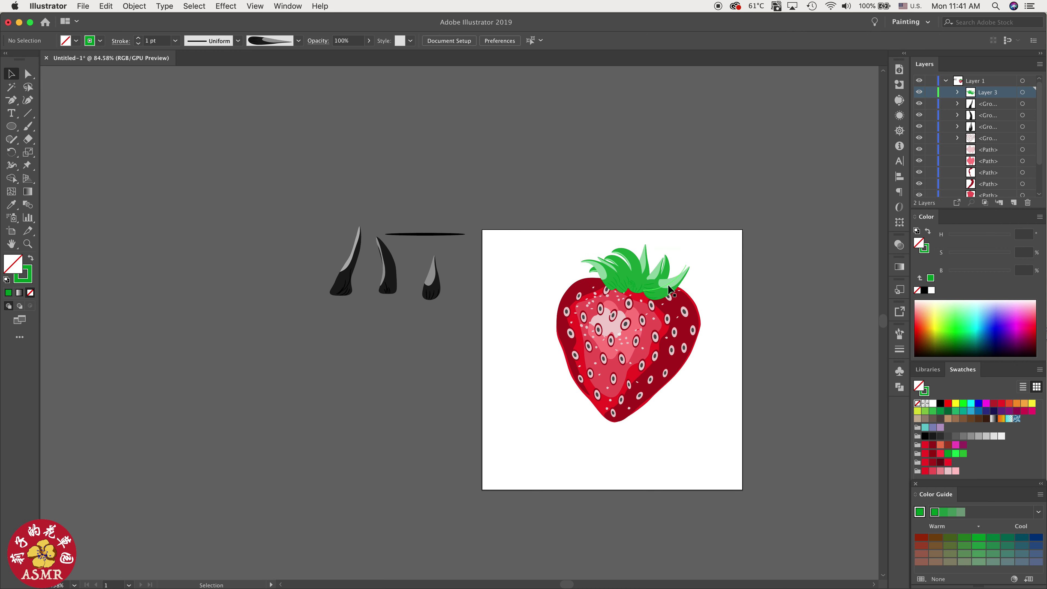
{"action": "left_click", "coordinate": [669, 279]}
{"action": "left_click", "coordinate": [956, 93]}
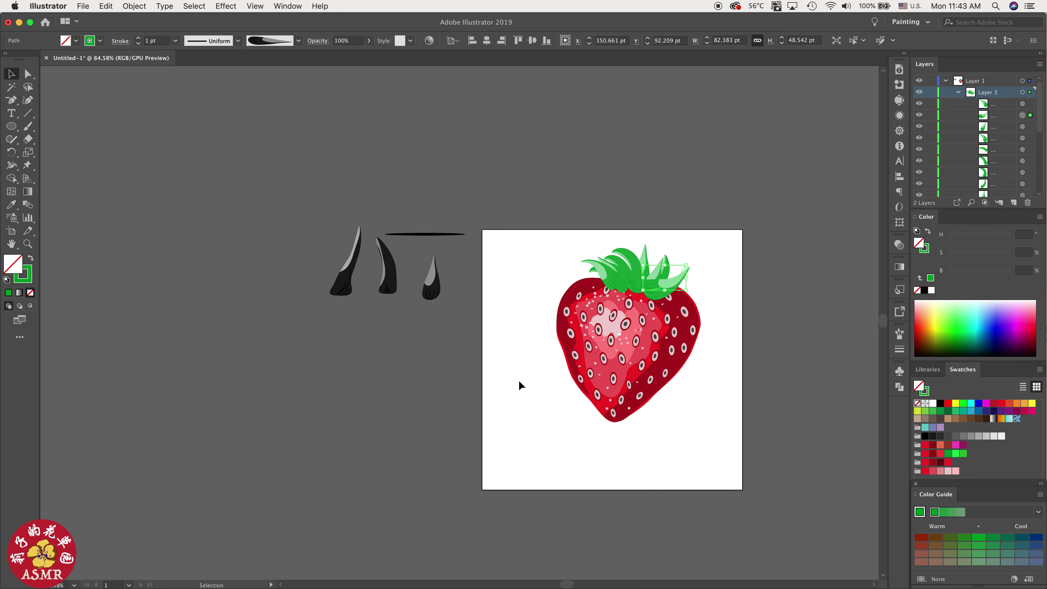
{"action": "left_click", "coordinate": [518, 386]}
{"action": "scroll", "coordinate": [651, 294], "scroll_direction": "up", "scroll_amount": 6}
{"action": "left_click", "coordinate": [693, 279]}
{"action": "left_click_drag", "start_coordinate": [1003, 115], "coordinate": [998, 178]}
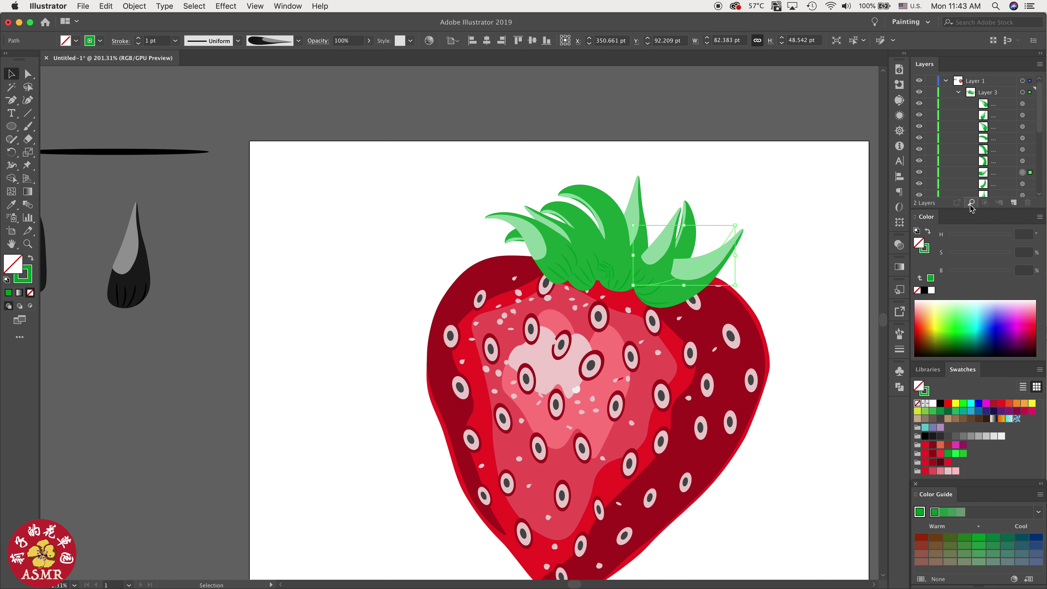
{"action": "scroll", "coordinate": [1003, 178], "scroll_direction": "down", "scroll_amount": 4}
{"action": "left_click_drag", "start_coordinate": [1000, 104], "coordinate": [995, 133]}
Step: Rotate the rightmost crown leaf more upright and shift the neighbouring pale-tipped leaf slightly up and to the left
{"action": "left_click", "coordinate": [715, 271]}
{"action": "left_click_drag", "start_coordinate": [740, 257], "coordinate": [736, 243]}
{"action": "left_click_drag", "start_coordinate": [712, 263], "coordinate": [713, 251]}
{"action": "left_click_drag", "start_coordinate": [664, 224], "coordinate": [649, 196]}
{"action": "left_click_drag", "start_coordinate": [668, 230], "coordinate": [662, 229]}
{"action": "left_click_drag", "start_coordinate": [684, 241], "coordinate": [684, 235]}
Step: Reposition and restack the small leaves on the crown's left side, and delete the surplus leaf among them
{"action": "left_click_drag", "start_coordinate": [554, 246], "coordinate": [562, 250]}
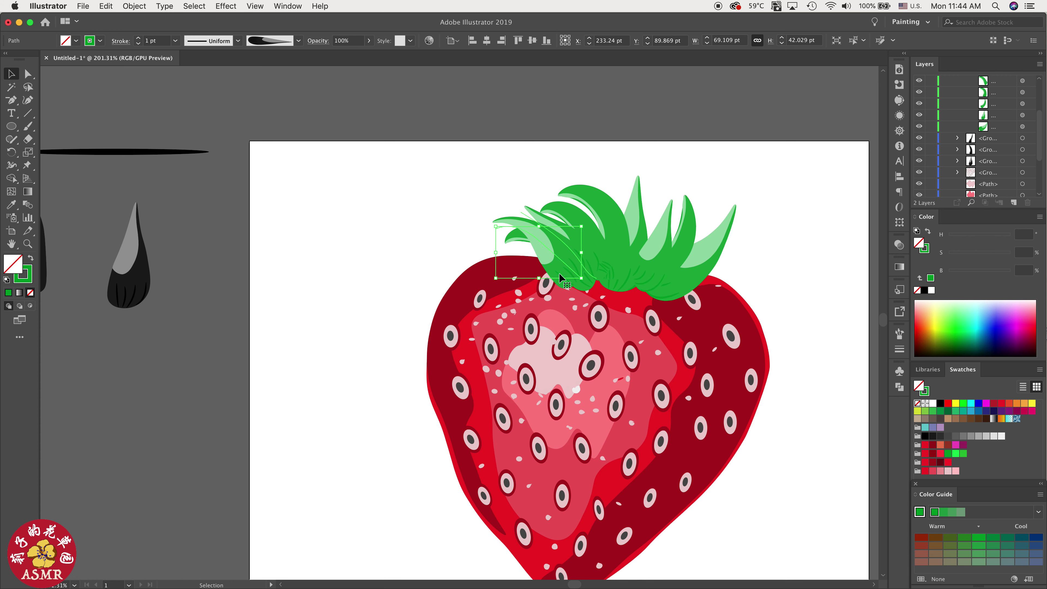
{"action": "scroll", "coordinate": [1001, 111], "scroll_direction": "up", "scroll_amount": 5}
{"action": "left_click_drag", "start_coordinate": [1000, 105], "coordinate": [1002, 166]}
{"action": "left_click_drag", "start_coordinate": [1002, 162], "coordinate": [1003, 189]}
{"action": "left_click_drag", "start_coordinate": [574, 259], "coordinate": [569, 258]}
{"action": "left_click", "coordinate": [548, 239]}
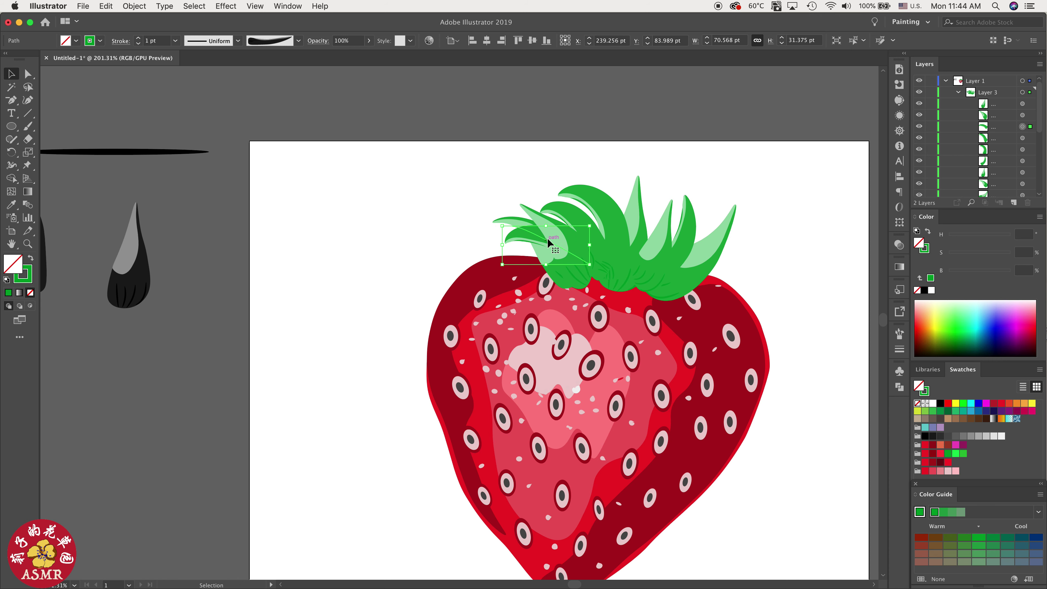
{"action": "key", "text": "Delete"}
Step: Rotate and reposition the curved leaves just left of the upright leaf so their tips separate and their bases overlap
{"action": "left_click", "coordinate": [558, 260]}
{"action": "left_click", "coordinate": [566, 217]}
{"action": "left_click_drag", "start_coordinate": [542, 194], "coordinate": [532, 185]}
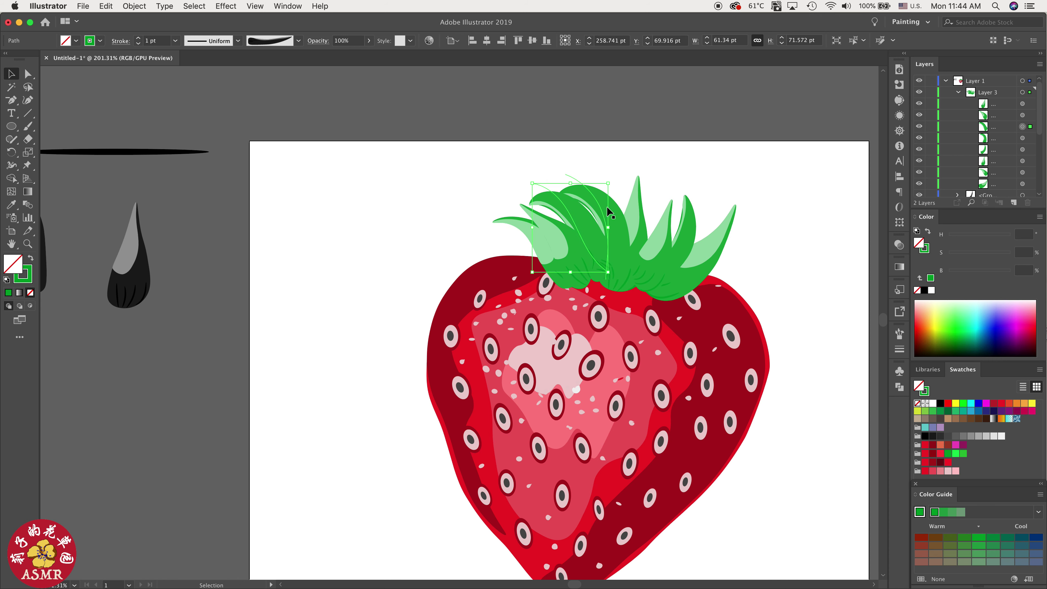
{"action": "left_click_drag", "start_coordinate": [614, 209], "coordinate": [617, 237]}
{"action": "left_click_drag", "start_coordinate": [581, 248], "coordinate": [583, 253]}
{"action": "left_click_drag", "start_coordinate": [571, 248], "coordinate": [568, 238]}
{"action": "left_click_drag", "start_coordinate": [593, 226], "coordinate": [595, 232]}
{"action": "left_click_drag", "start_coordinate": [609, 259], "coordinate": [605, 255]}
{"action": "left_click", "coordinate": [553, 268]}
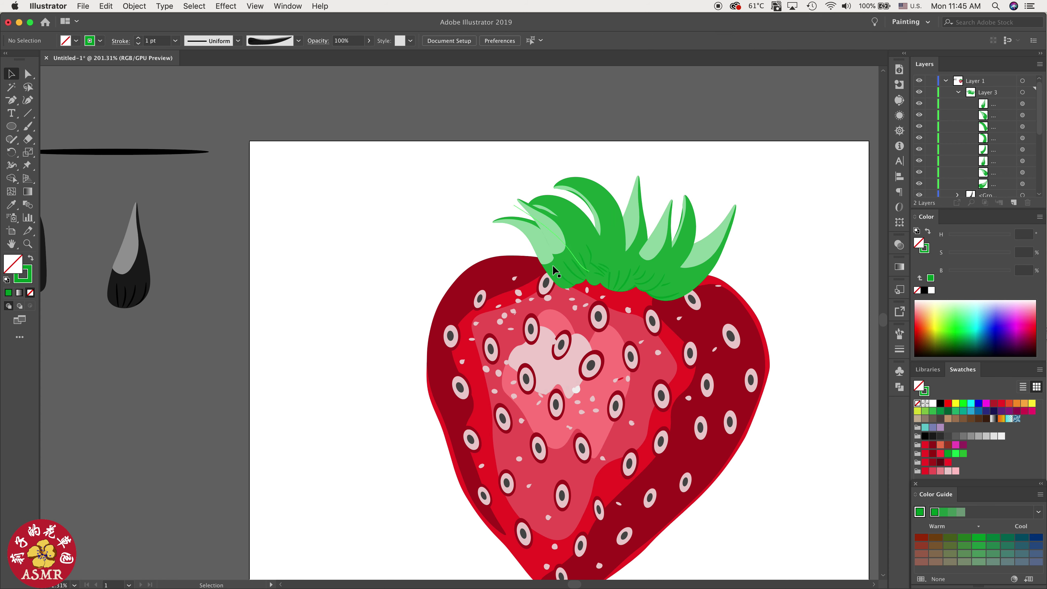
Step: Fan the leftmost crown leaves outward to the left by rotating and shifting them so each tip stands apart
{"action": "left_click", "coordinate": [553, 205]}
{"action": "left_click", "coordinate": [518, 194]}
{"action": "left_click", "coordinate": [550, 203]}
{"action": "left_click_drag", "start_coordinate": [524, 187], "coordinate": [531, 182]}
{"action": "left_click", "coordinate": [526, 233]}
{"action": "mouse_move", "coordinate": [489, 230]}
{"action": "left_mouse_down"}
{"action": "mouse_move", "coordinate": [489, 259]}
{"action": "mouse_move", "coordinate": [484, 238]}
{"action": "left_mouse_up"}
{"action": "left_click", "coordinate": [629, 561]}
{"action": "key", "text": "Return"}
{"action": "left_click_drag", "start_coordinate": [539, 241], "coordinate": [579, 215]}
{"action": "key", "text": "Escape"}
{"action": "left_click_drag", "start_coordinate": [605, 201], "coordinate": [608, 195]}
{"action": "left_click", "coordinate": [754, 291]}
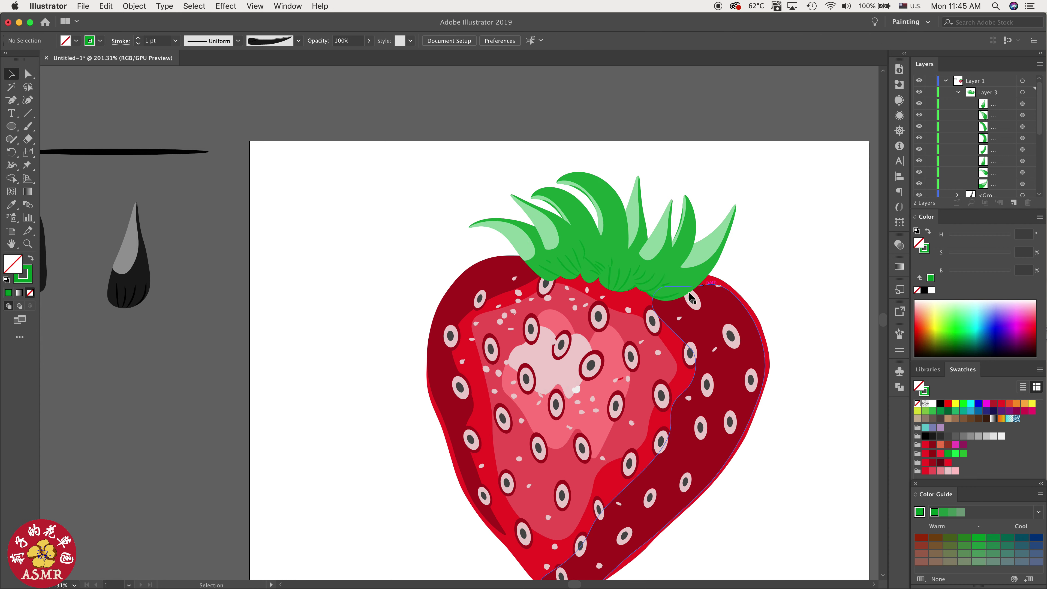
Step: Delete the black leaf and stroke source shapes lying outside the artboard
{"action": "scroll", "coordinate": [376, 266], "scroll_direction": "down", "scroll_amount": 4}
{"action": "scroll", "coordinate": [513, 376], "scroll_direction": "down", "scroll_amount": 5}
{"action": "scroll", "coordinate": [638, 381], "scroll_direction": "up", "scroll_amount": 1}
{"action": "left_click_drag", "start_coordinate": [122, 173], "coordinate": [329, 326]}
{"action": "key", "text": "Delete"}
Step: Select the whole leaf crown layer and nudge it slightly upward on the strawberry
{"action": "scroll", "coordinate": [375, 356], "scroll_direction": "down", "scroll_amount": 2}
{"action": "scroll", "coordinate": [386, 338], "scroll_direction": "right", "scroll_amount": 1}
{"action": "left_click", "coordinate": [1023, 93]}
{"action": "left_click_drag", "start_coordinate": [585, 214], "coordinate": [587, 211]}
Step: Adjust the bases of the upright leaf and the curved leaf beside it to cover the white gap above the strawberry
{"action": "left_click", "coordinate": [620, 239]}
{"action": "scroll", "coordinate": [599, 262], "scroll_direction": "up", "scroll_amount": 6}
{"action": "left_click", "coordinate": [501, 212]}
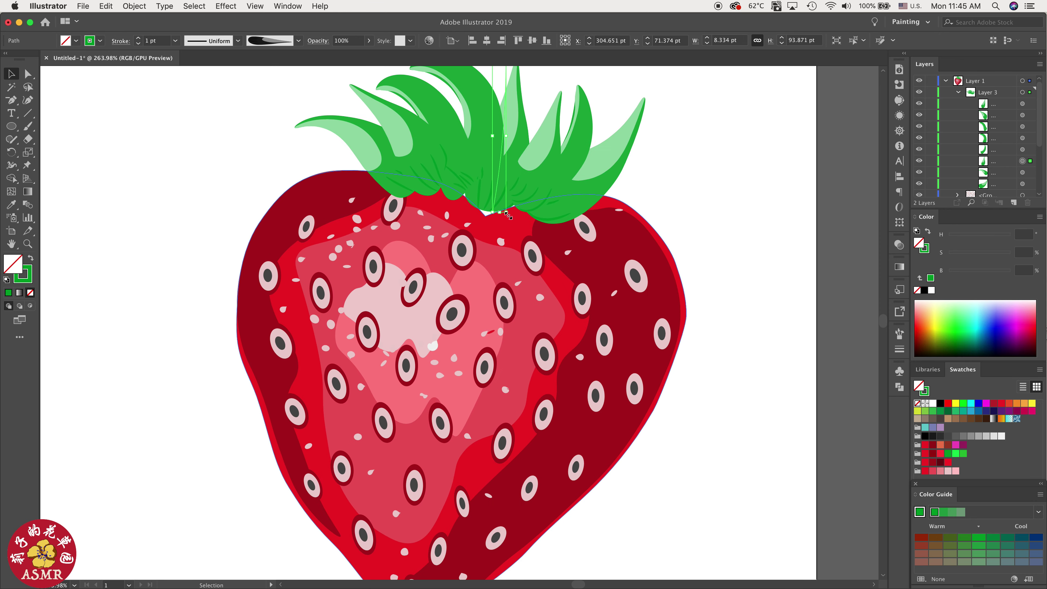
{"action": "left_click_drag", "start_coordinate": [452, 190], "coordinate": [468, 198]}
{"action": "left_click", "coordinate": [715, 220]}
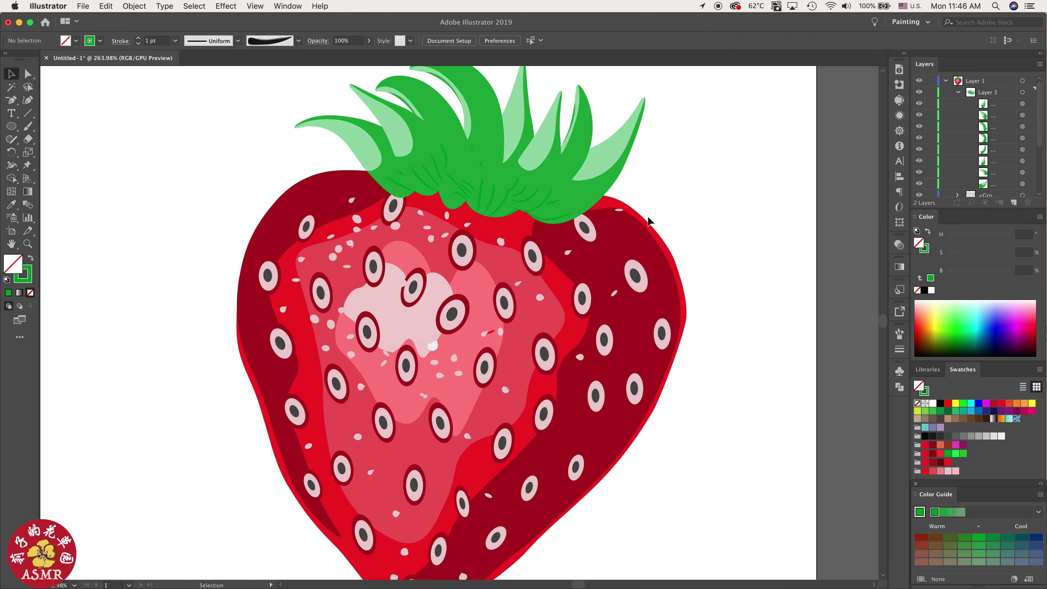
{"action": "scroll", "coordinate": [673, 220], "scroll_direction": "down", "scroll_amount": 6}
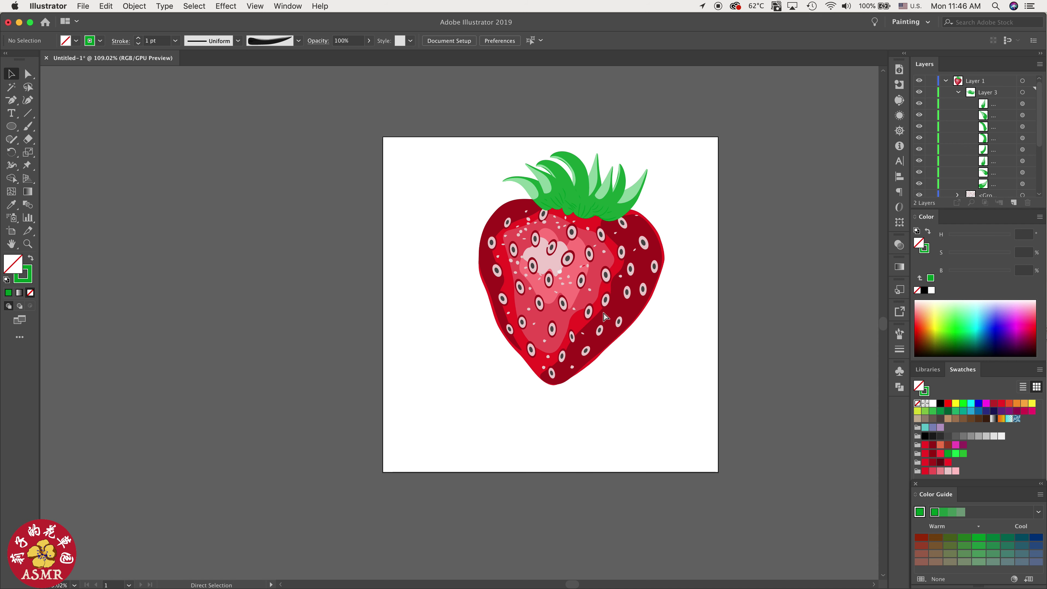